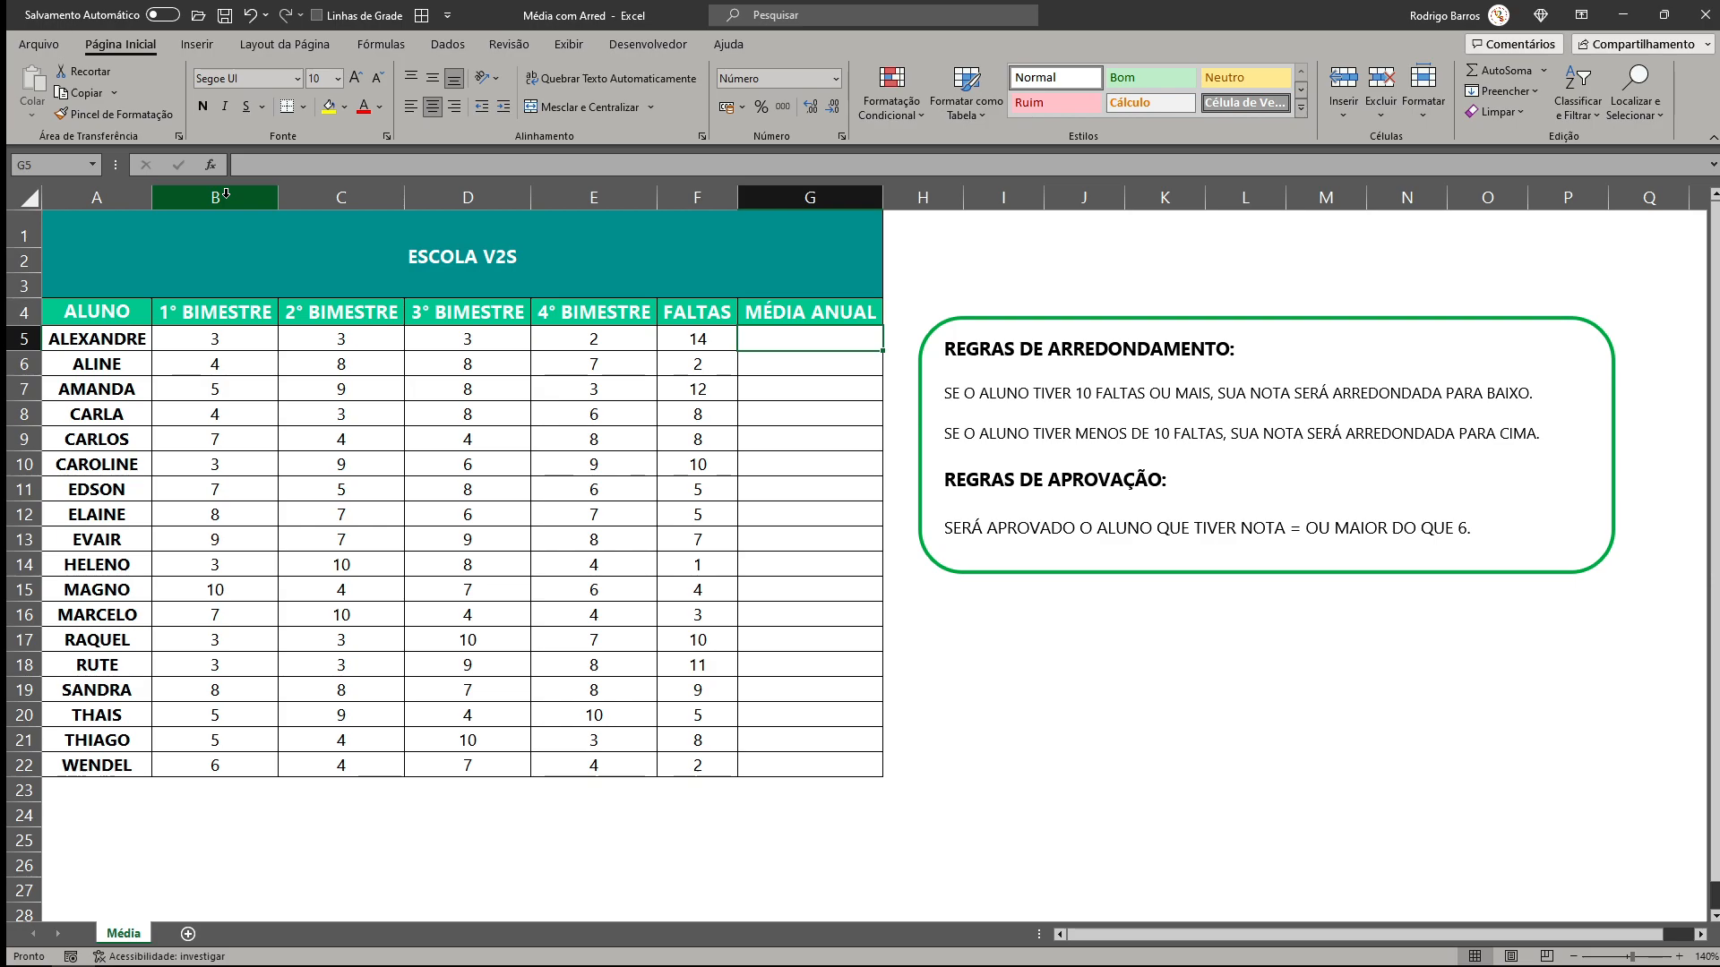
{"action": "left_click", "coordinate": [225, 192]}
{"action": "left_click", "coordinate": [340, 192]}
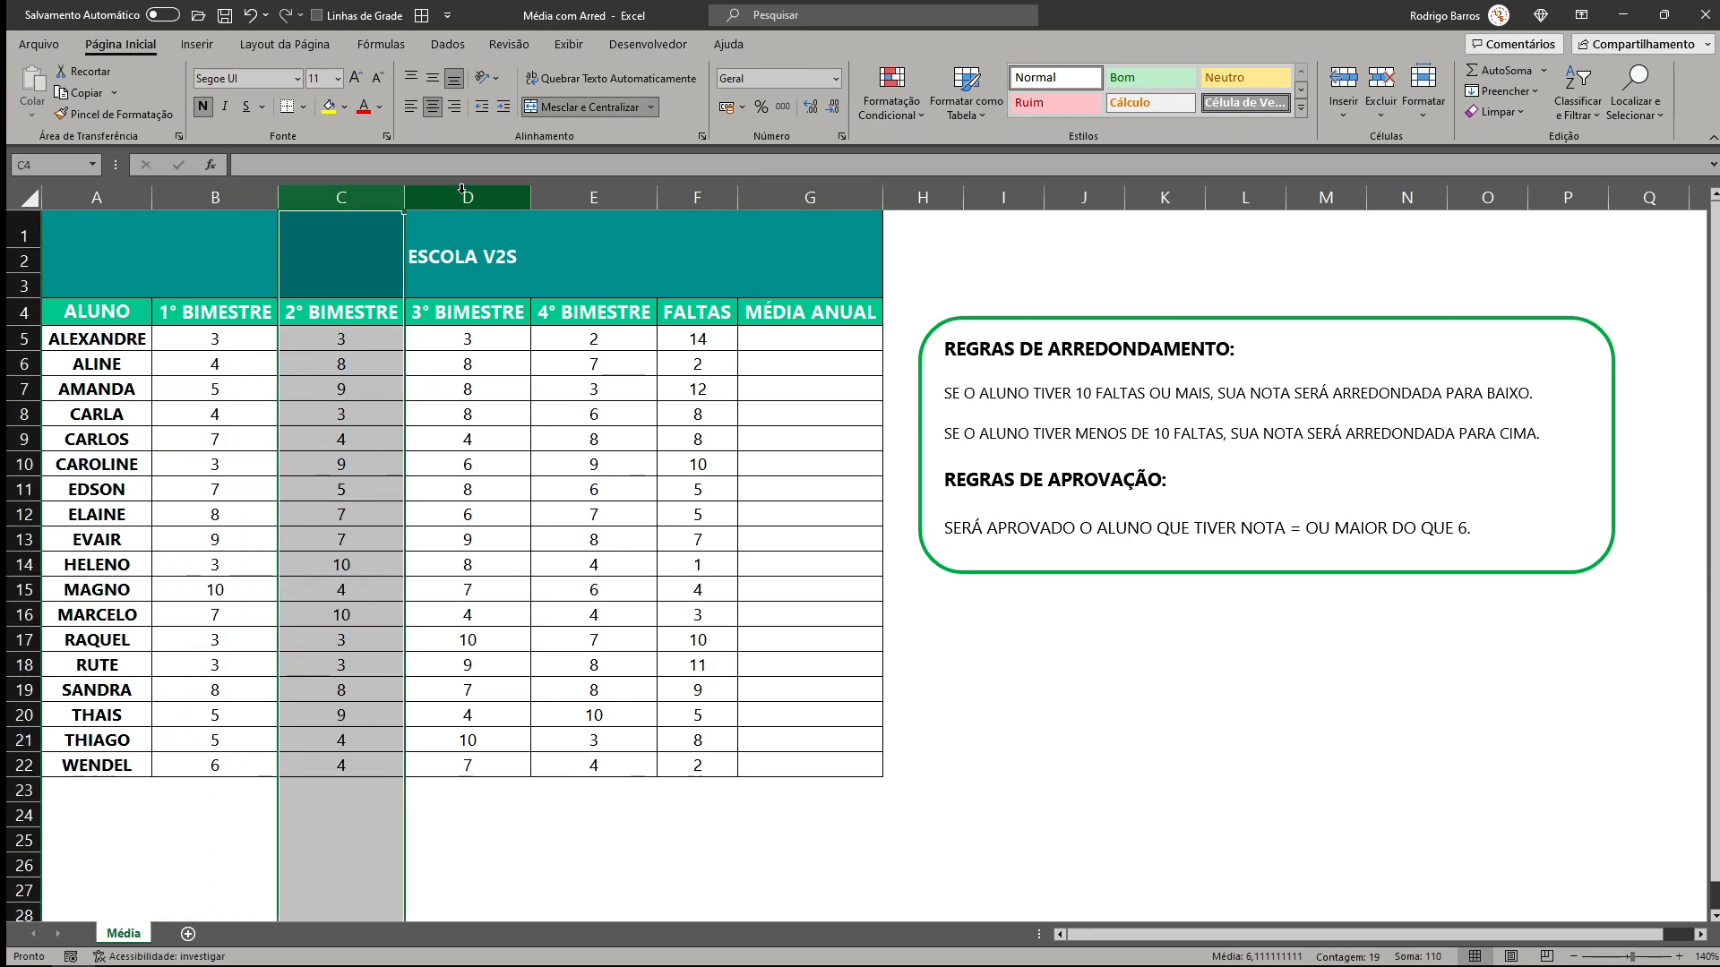
{"action": "left_click", "coordinate": [467, 192]}
{"action": "left_click", "coordinate": [594, 193]}
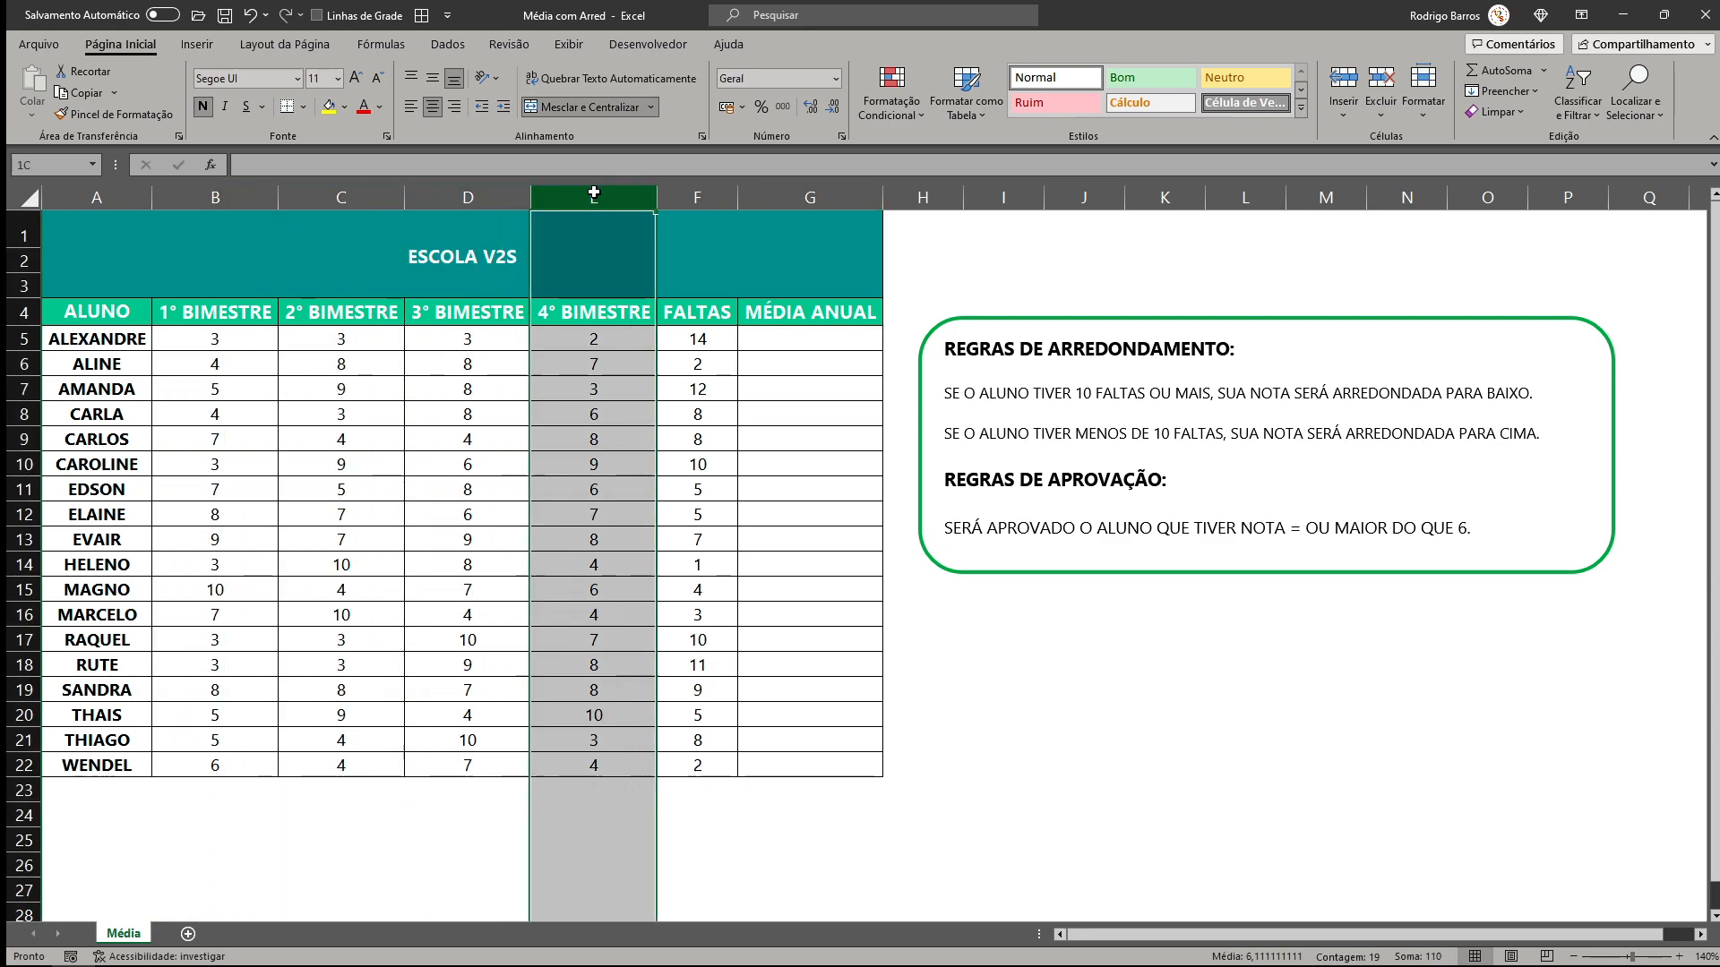
{"action": "left_click", "coordinate": [716, 192]}
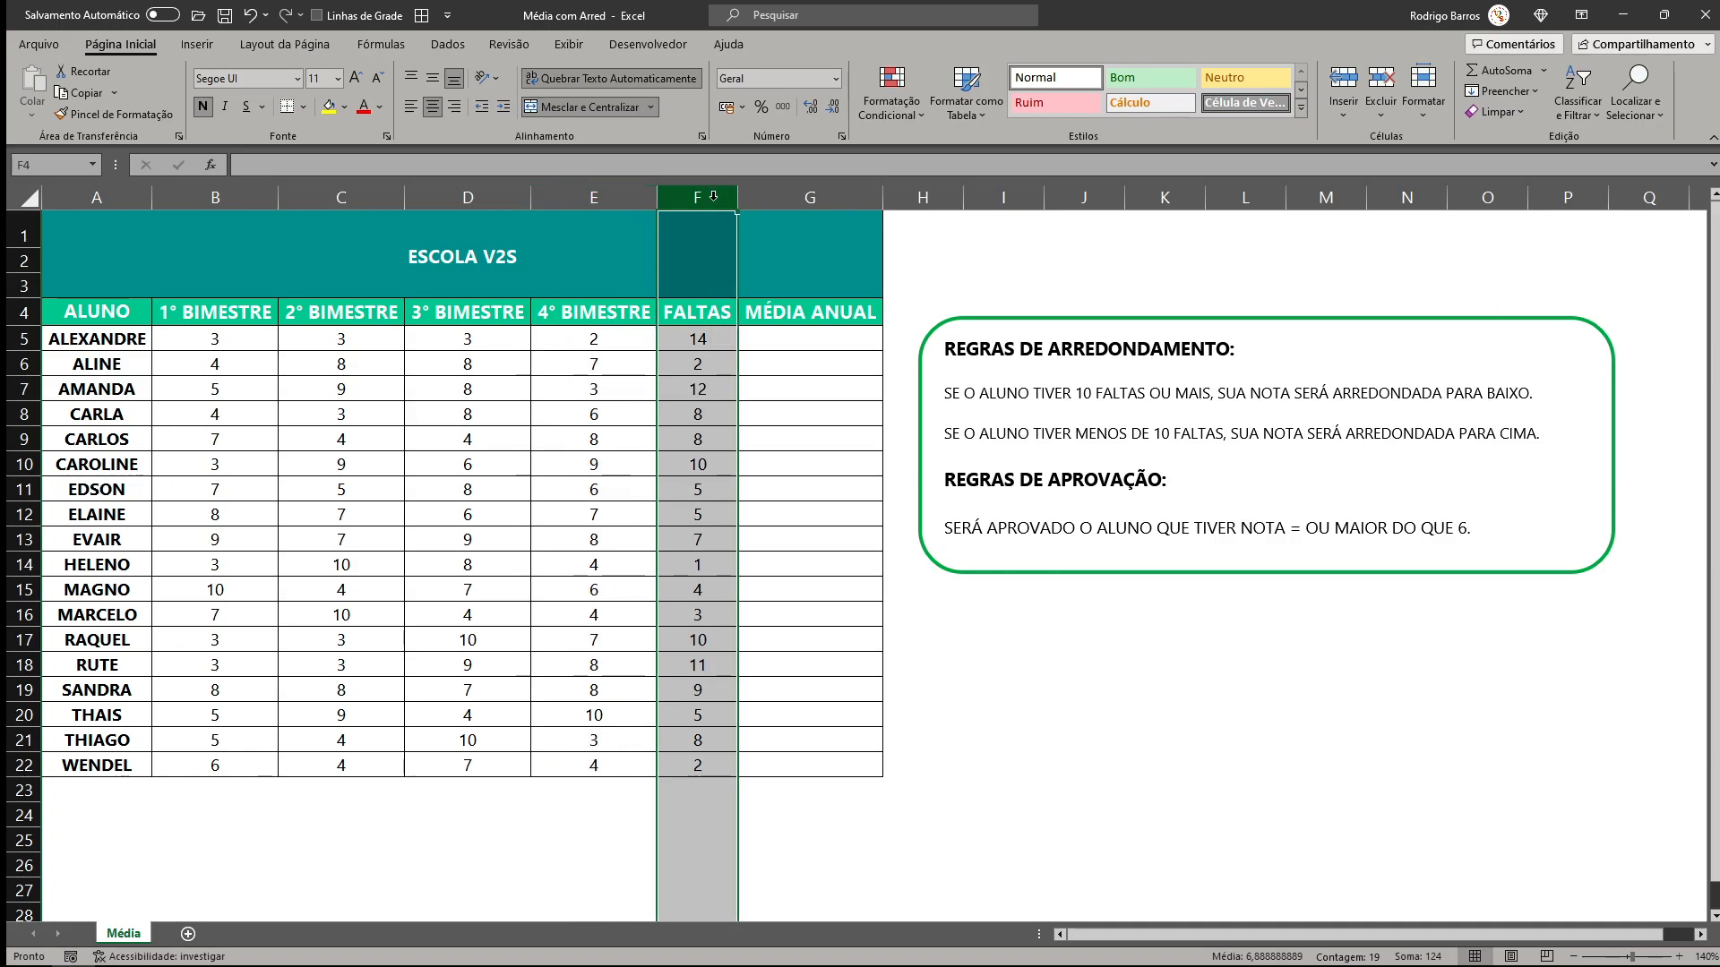
Calculate the first student's annual average in G5 with =MÉDIA(B5:E5) and fill the formula down to G22.
{"action": "left_click", "coordinate": [780, 339]}
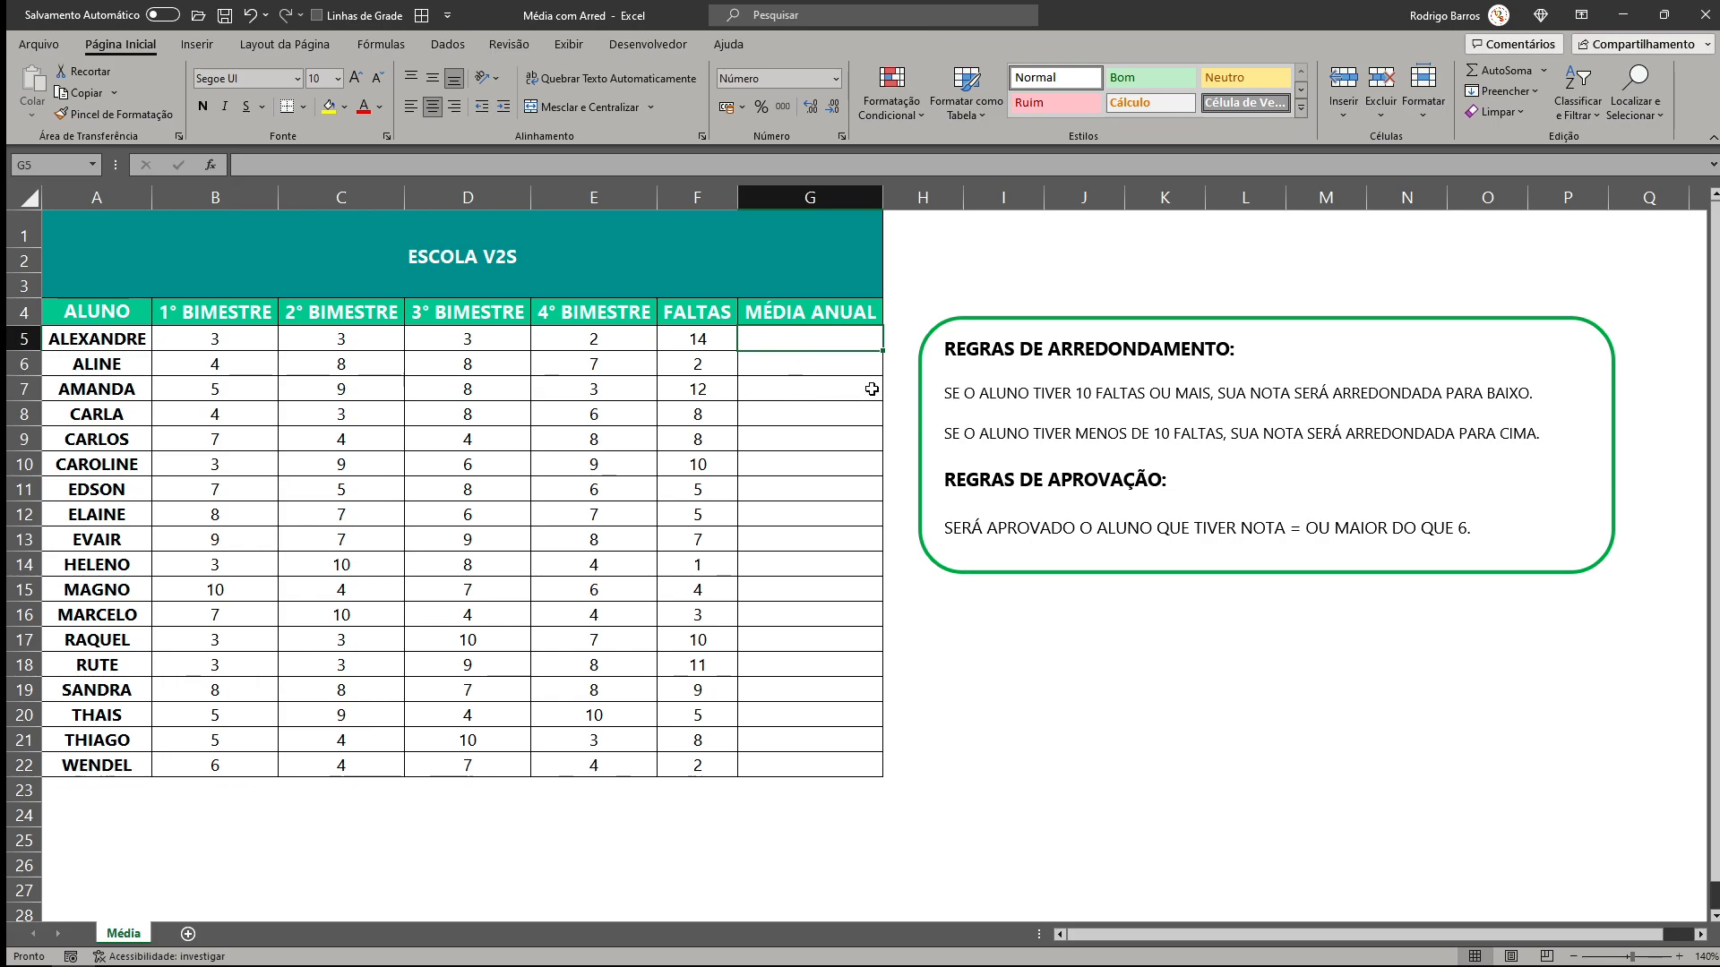
{"action": "type", "text": "="}
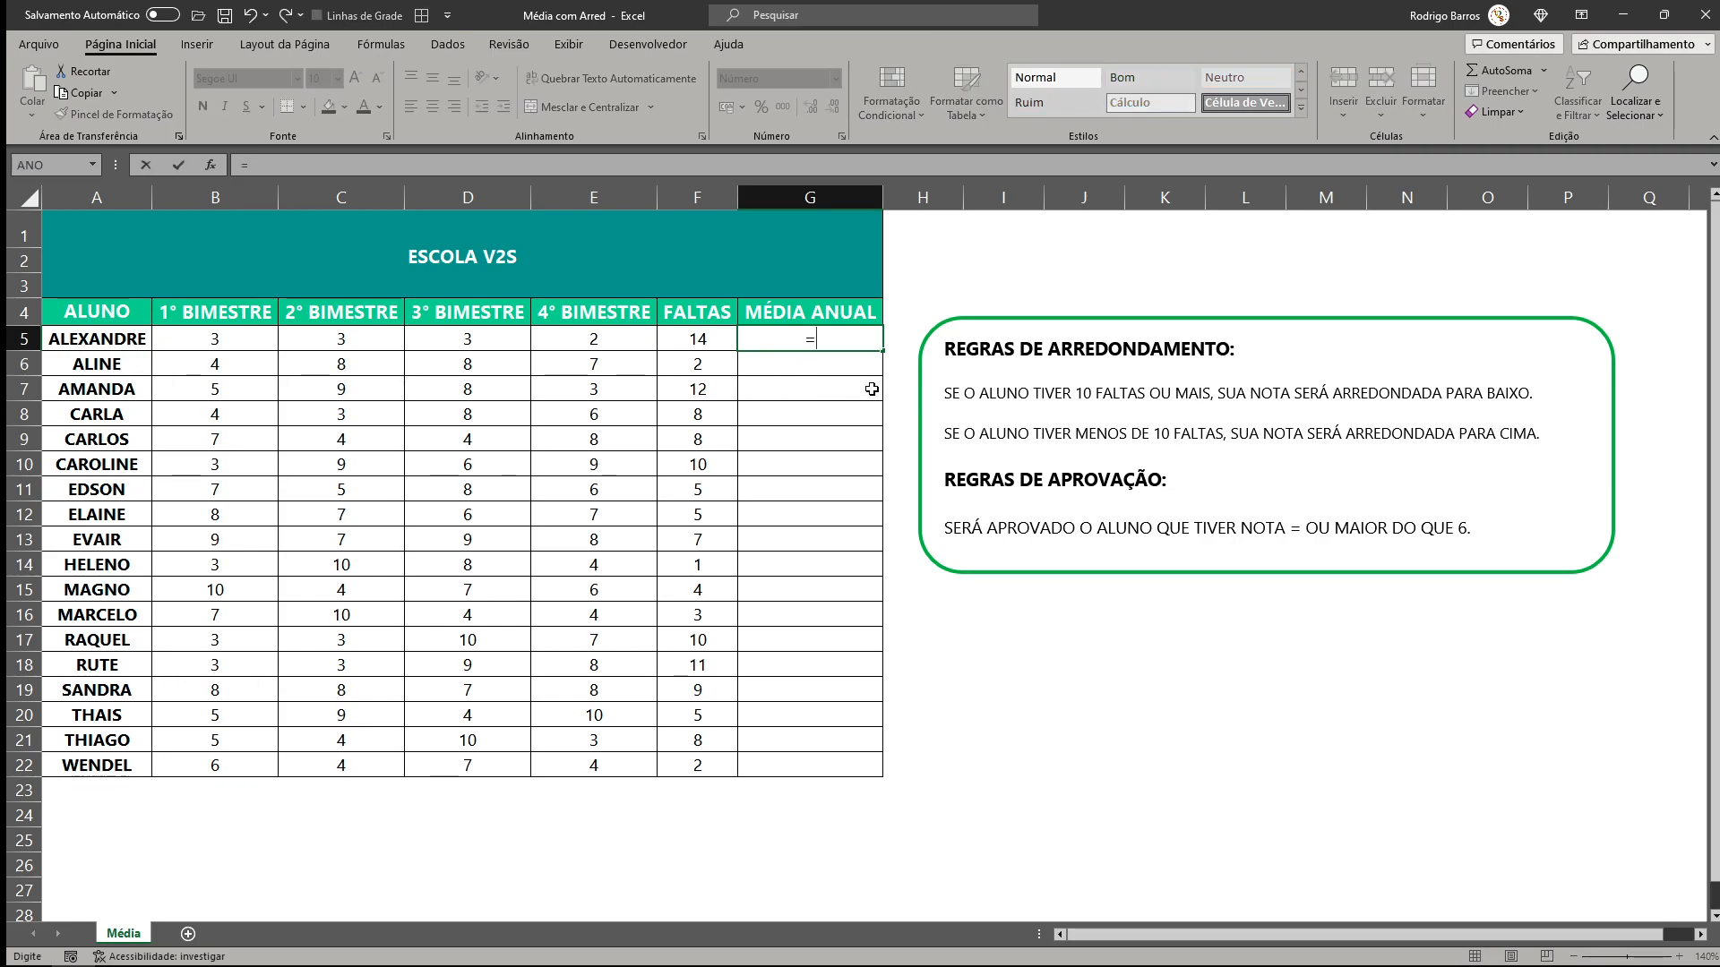
{"action": "type", "text": "mé"}
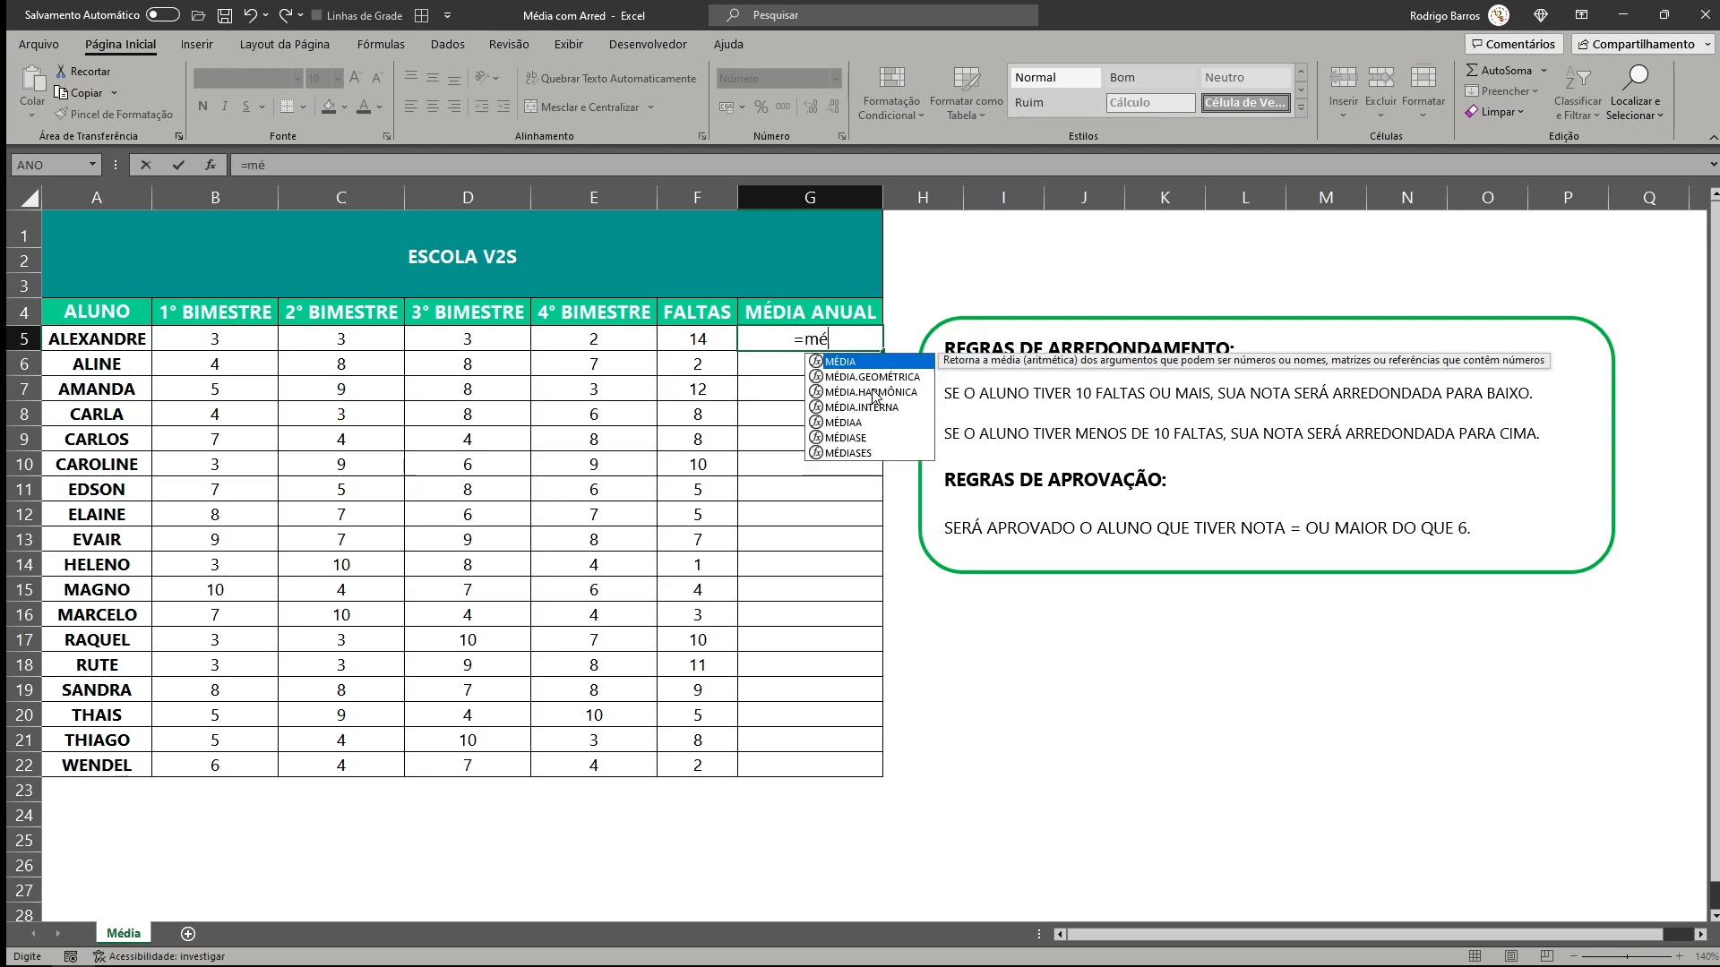
{"action": "type", "text": "dia"}
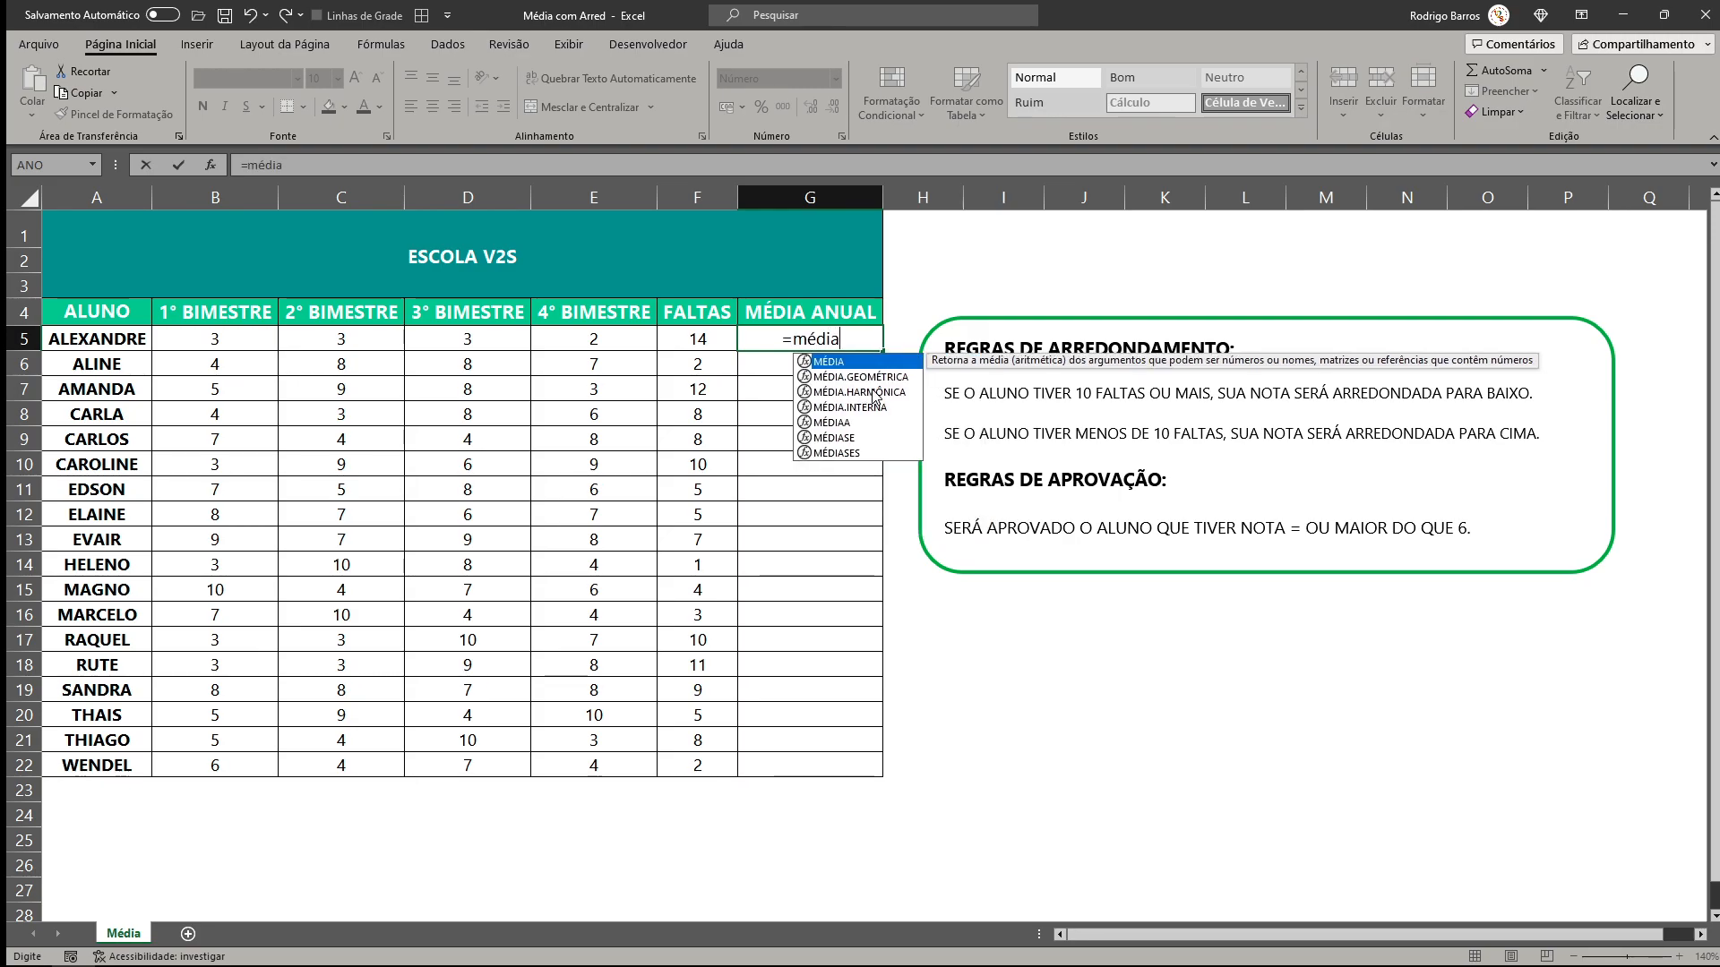
{"action": "key", "text": "Tab"}
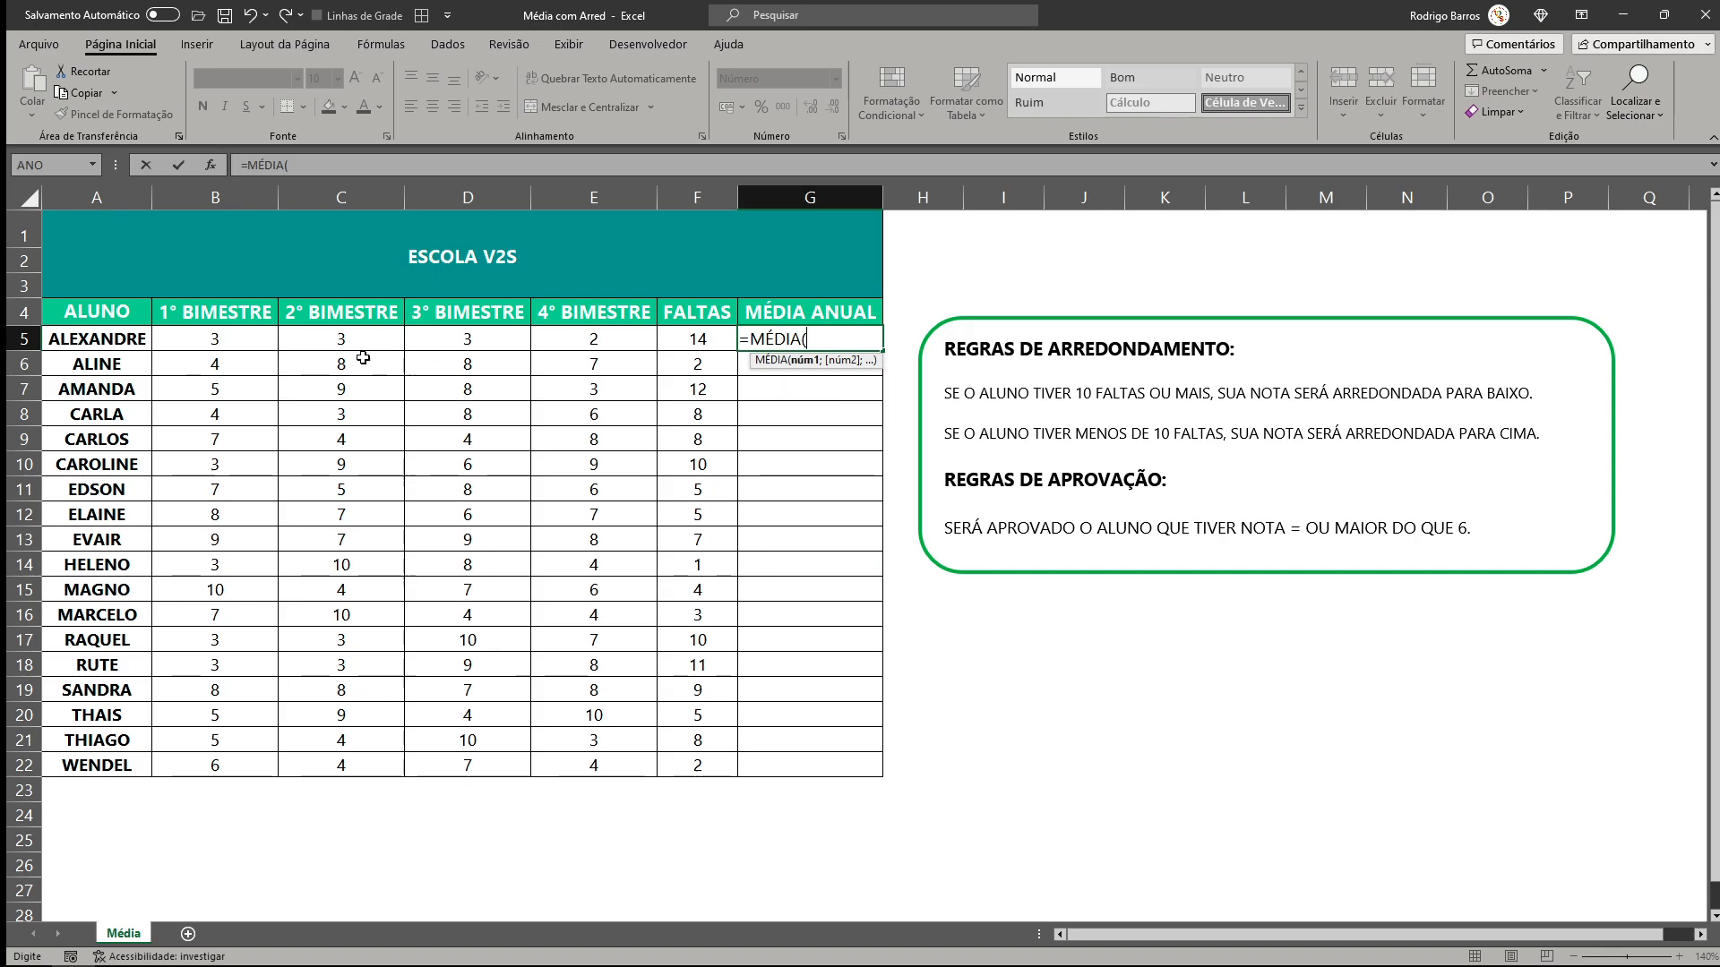
{"action": "left_click_drag", "start_coordinate": [210, 338], "coordinate": [586, 330]}
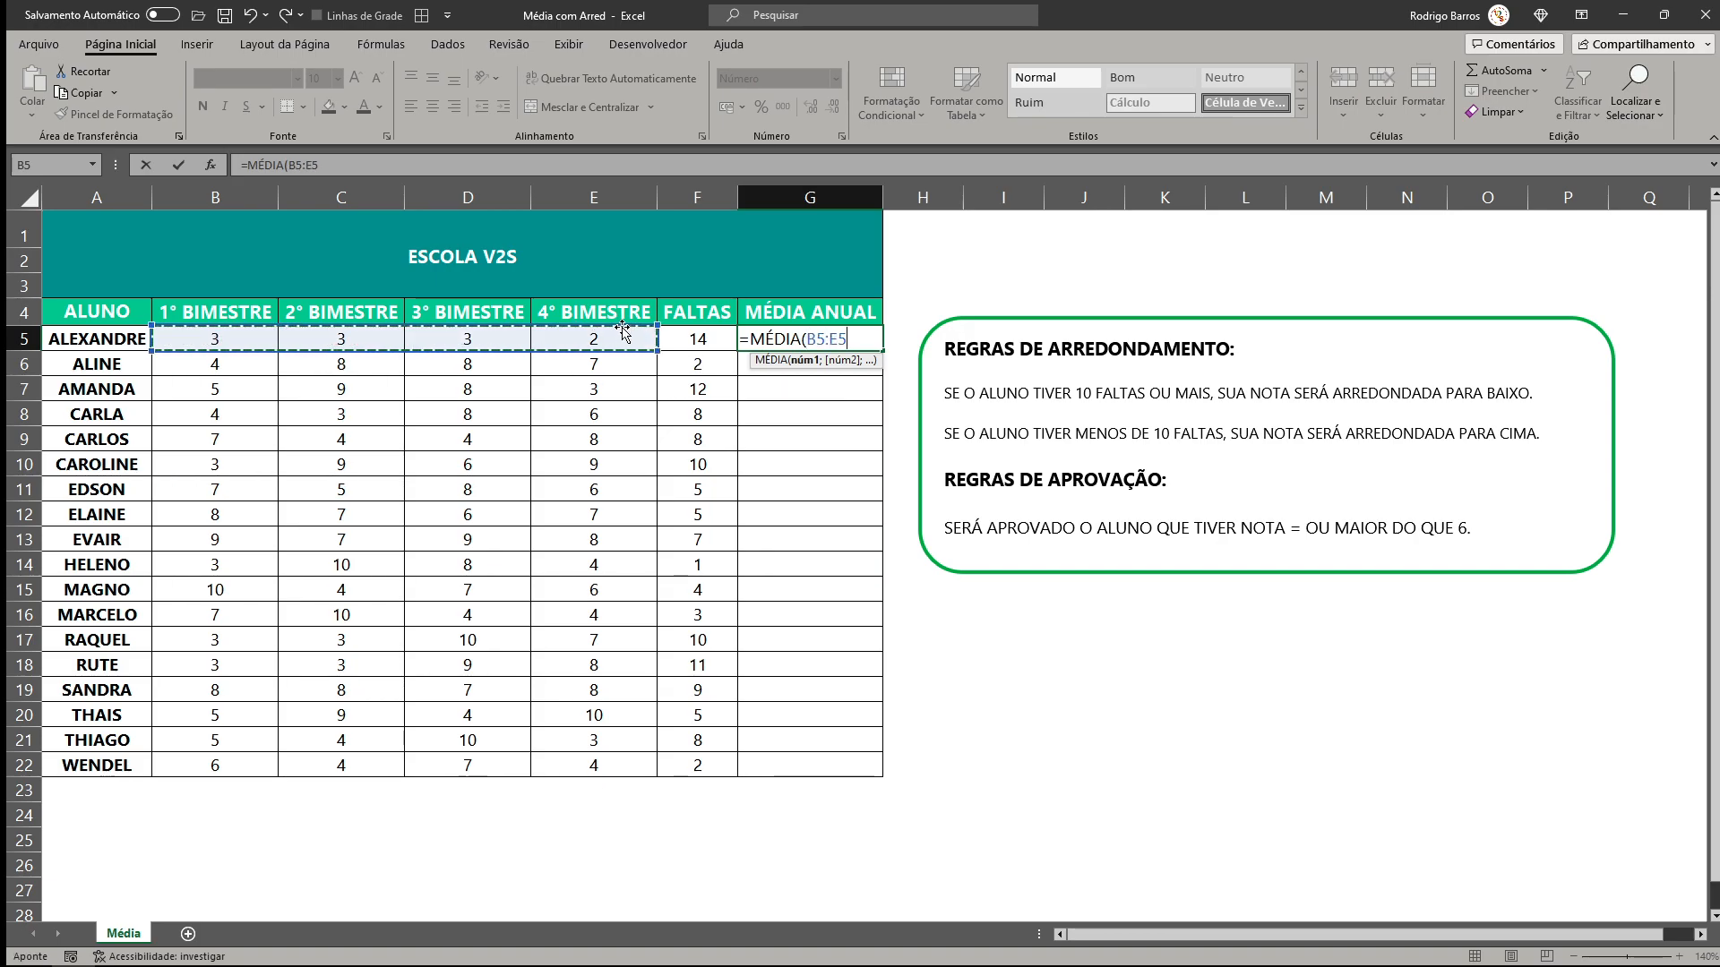
{"action": "type", "text": ")"}
{"action": "key", "text": "Return"}
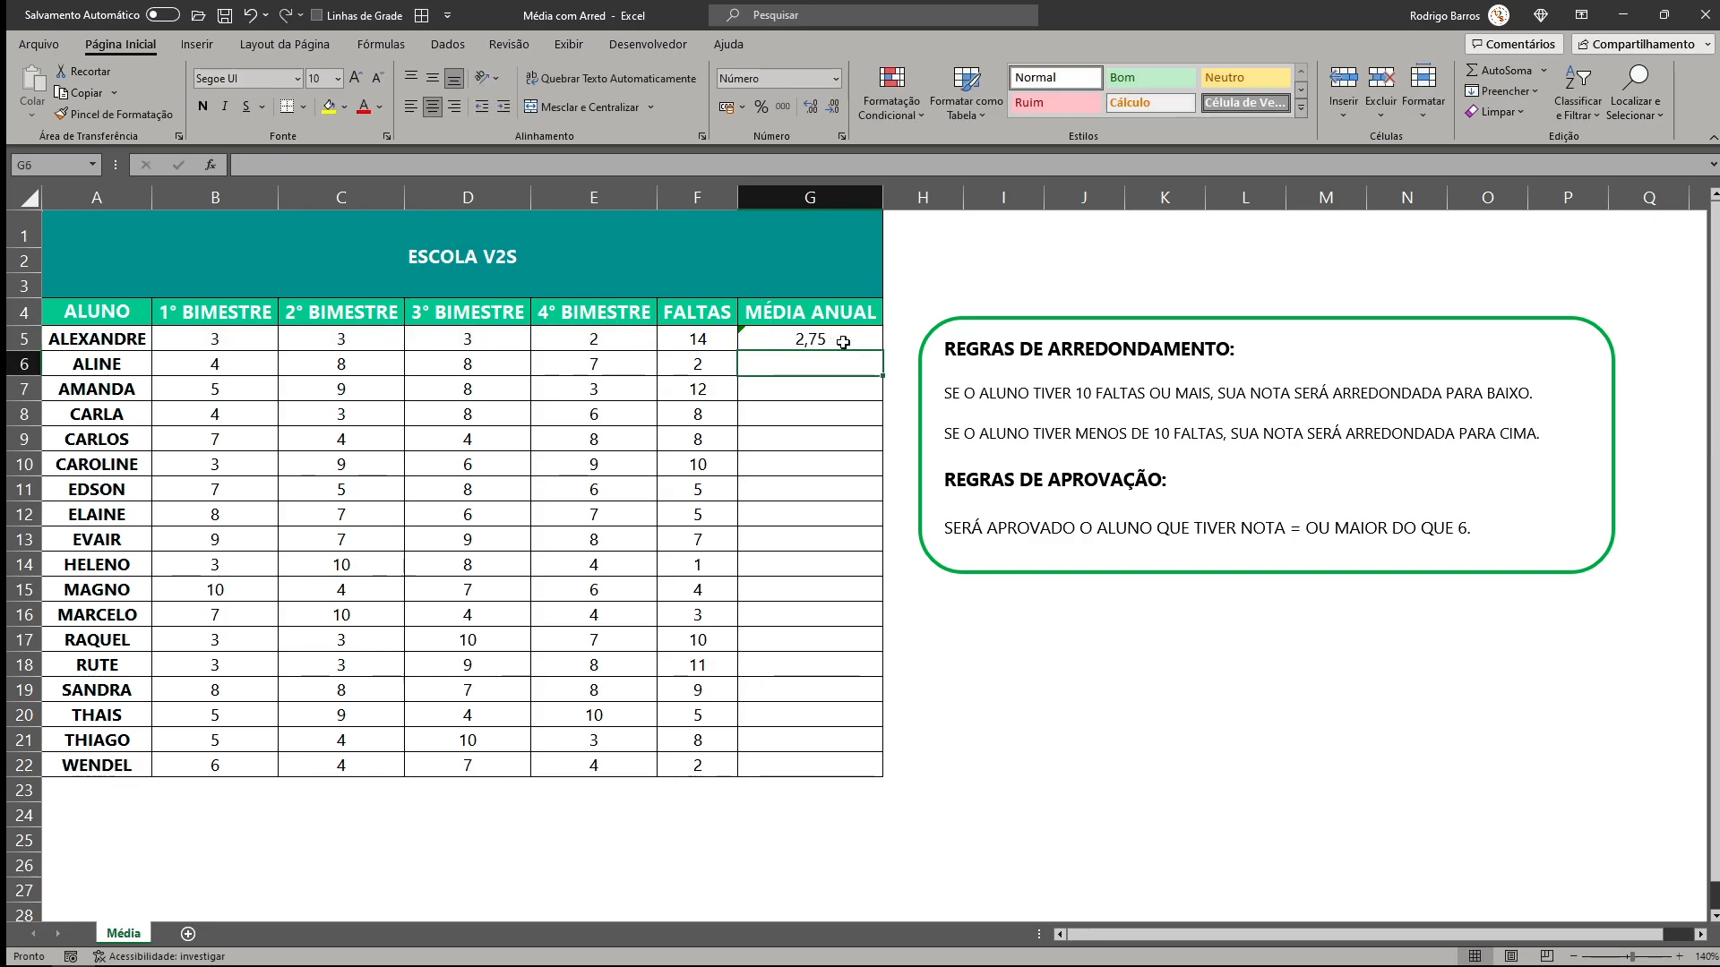
{"action": "left_click", "coordinate": [811, 336]}
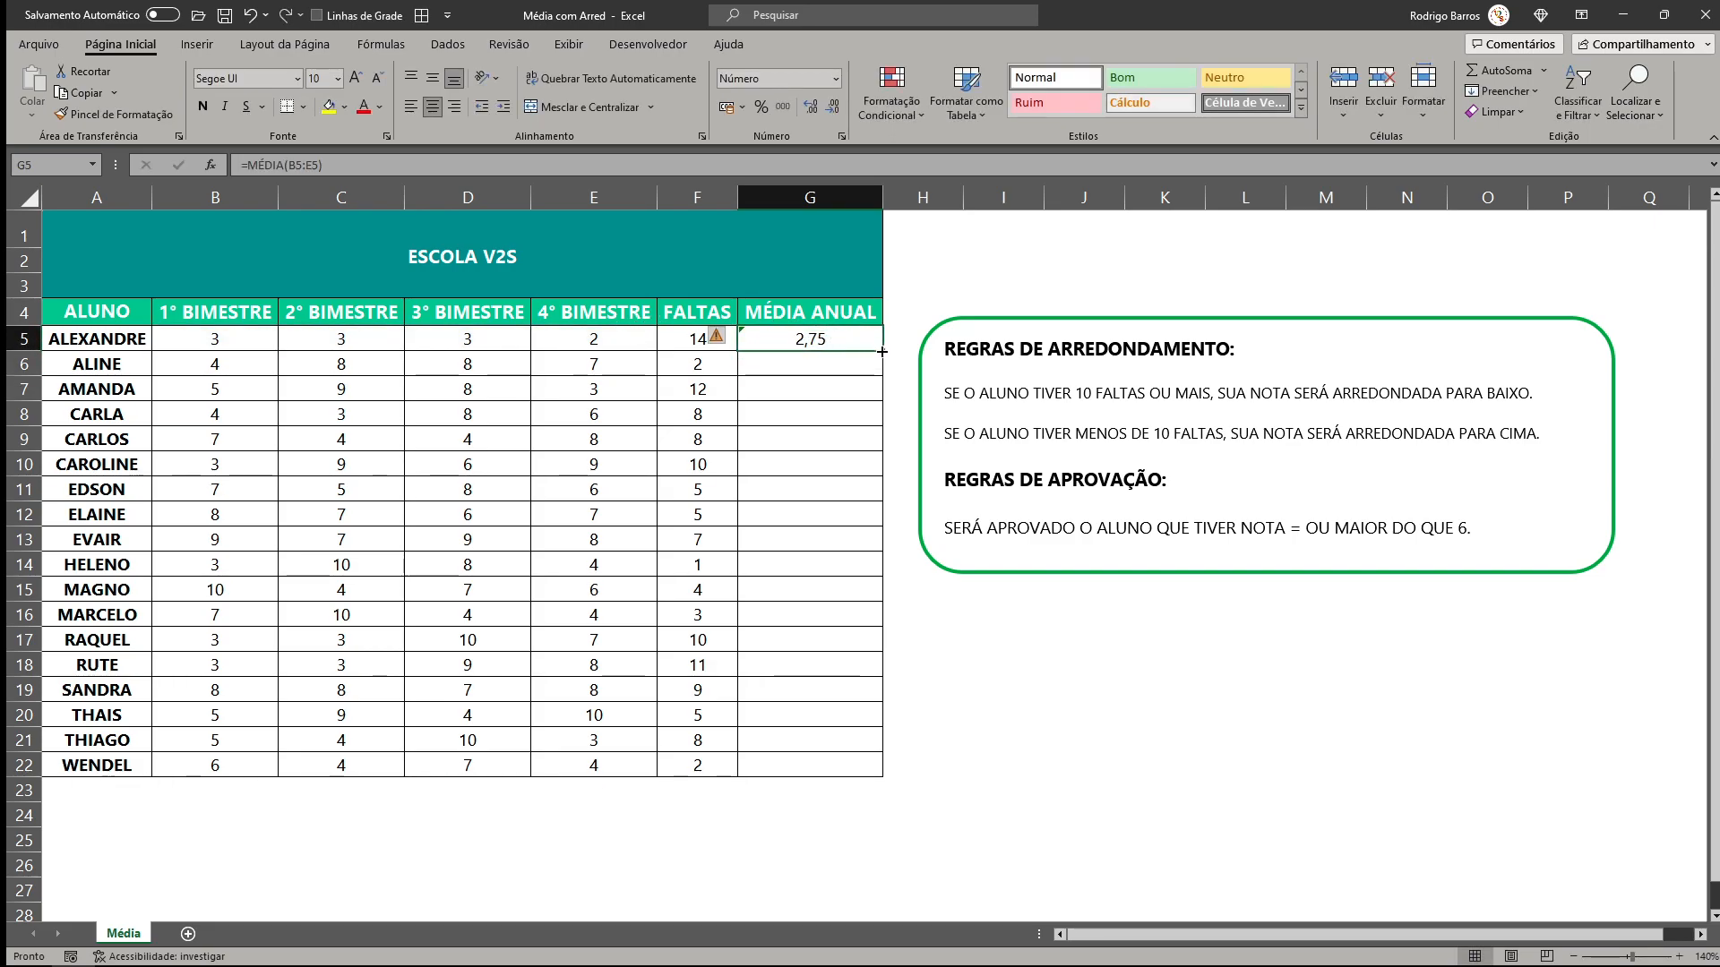
{"action": "left_click_drag", "start_coordinate": [883, 351], "coordinate": [856, 769]}
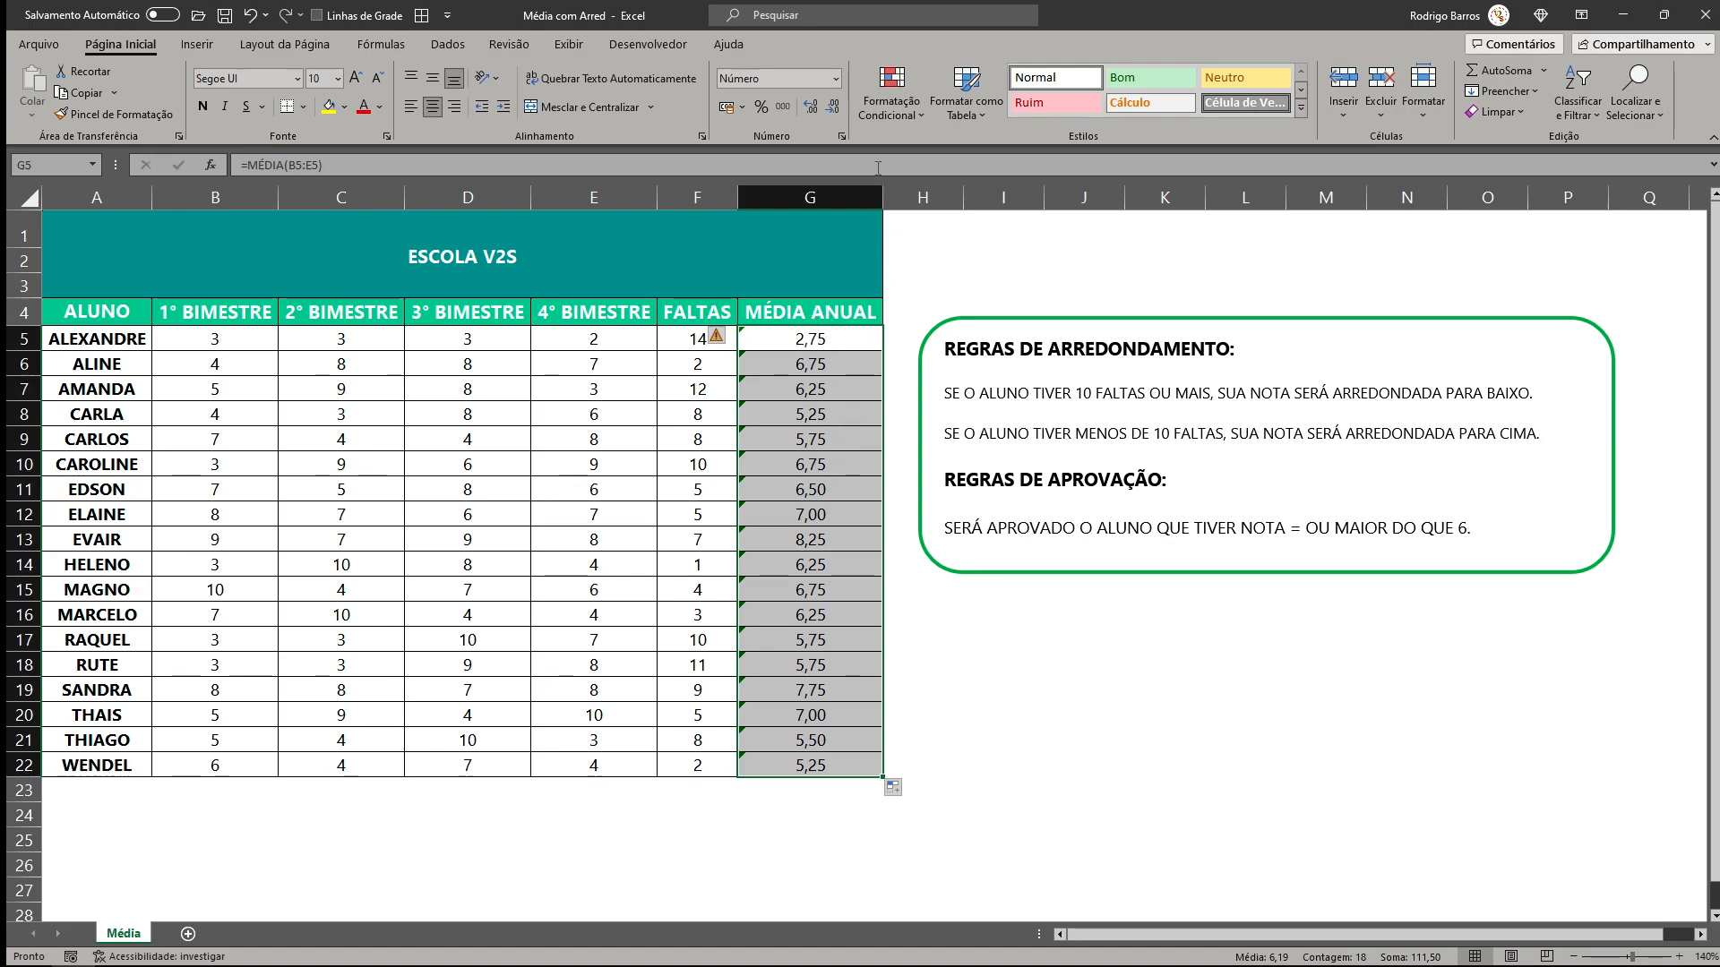
{"action": "left_click", "coordinate": [834, 107]}
{"action": "left_click", "coordinate": [834, 108]}
{"action": "left_click", "coordinate": [813, 107]}
{"action": "left_click", "coordinate": [813, 107]}
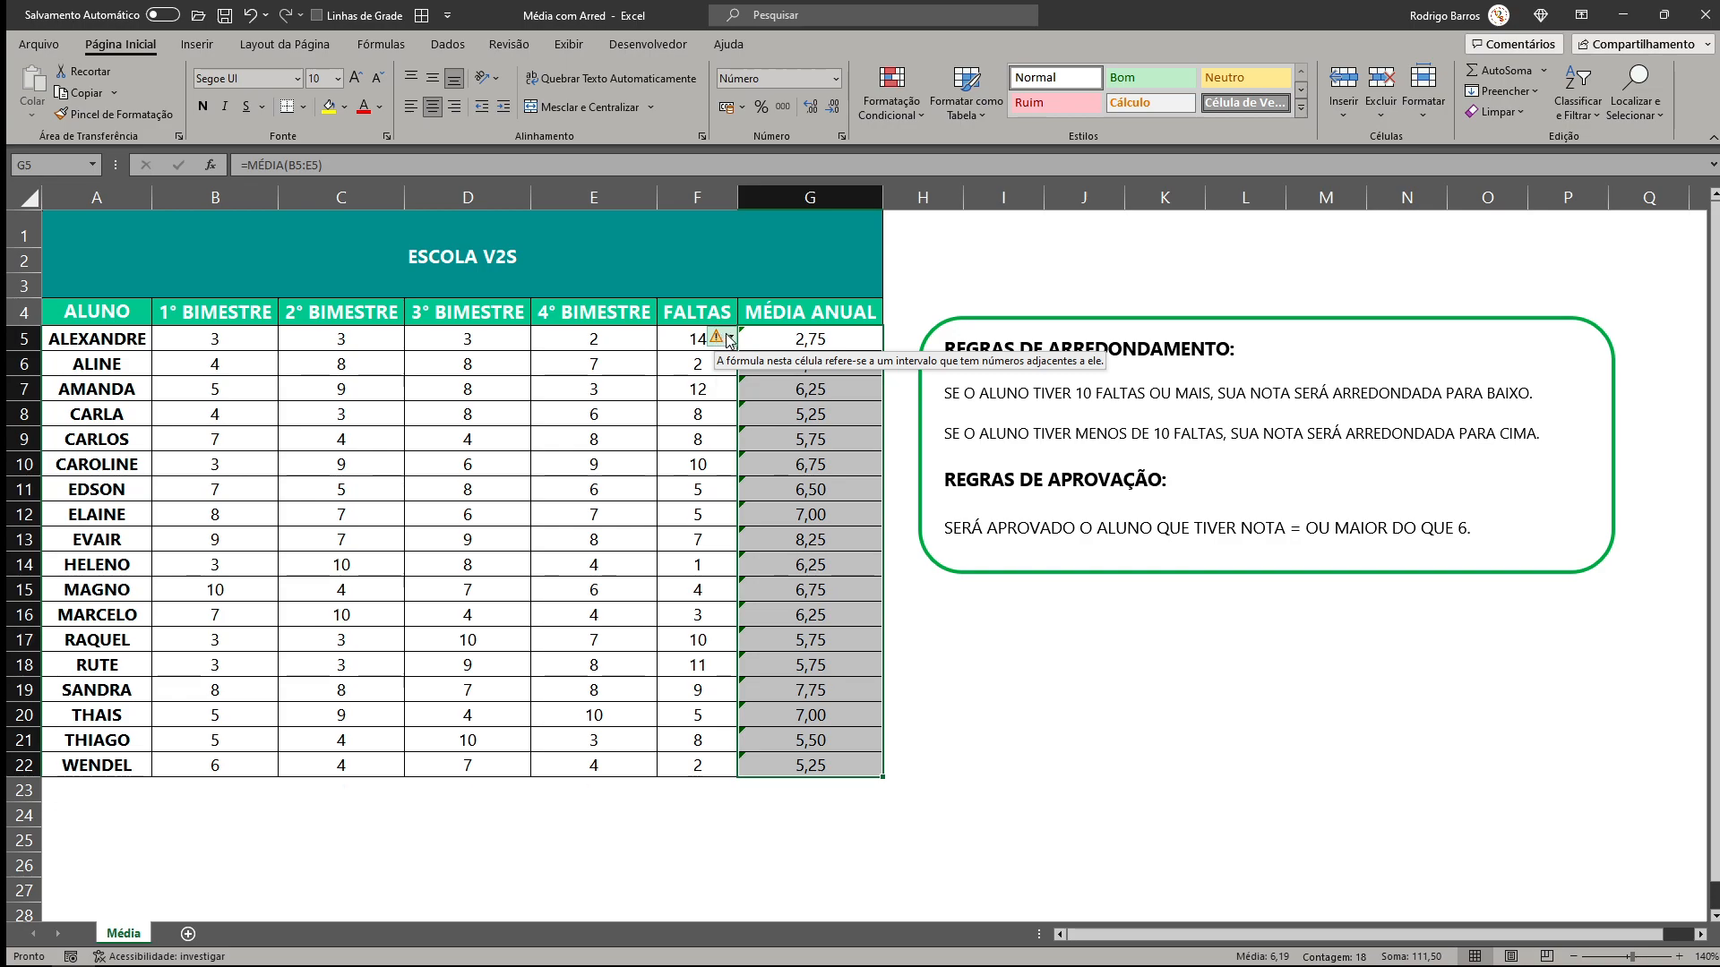
Ignore the adjacent-cells formula error for all the annual averages in G5:G22.
{"action": "left_click", "coordinate": [696, 195]}
{"action": "left_click_drag", "start_coordinate": [777, 338], "coordinate": [784, 769]}
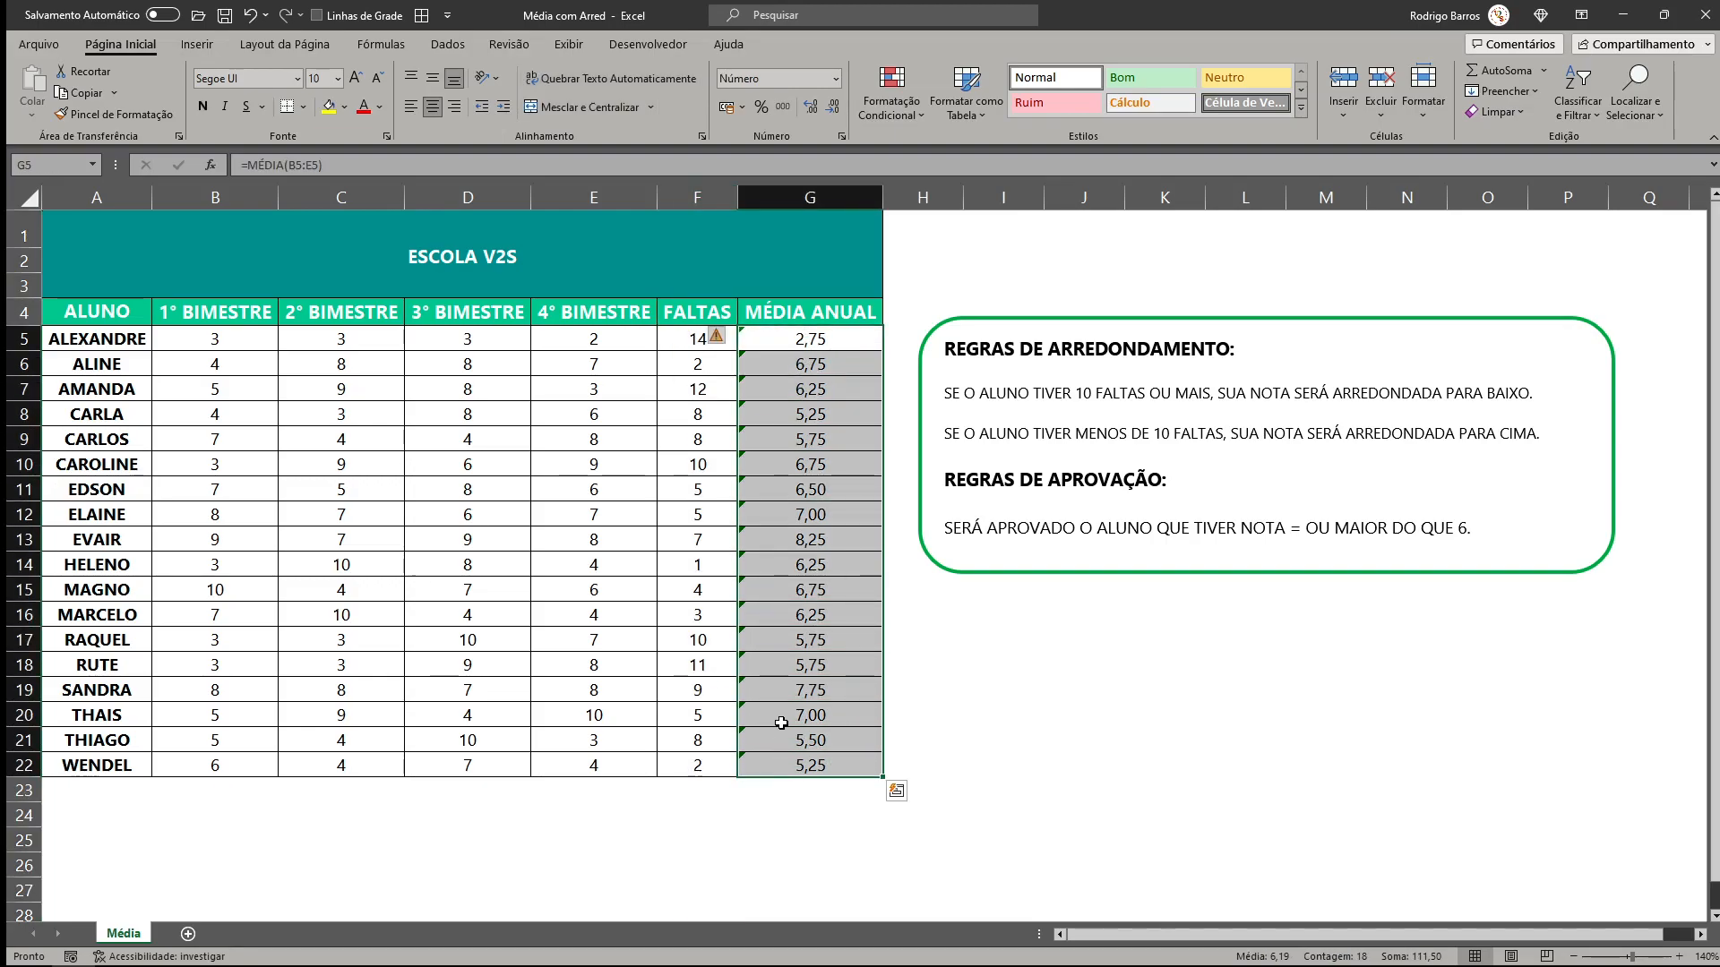
{"action": "left_click", "coordinate": [730, 337]}
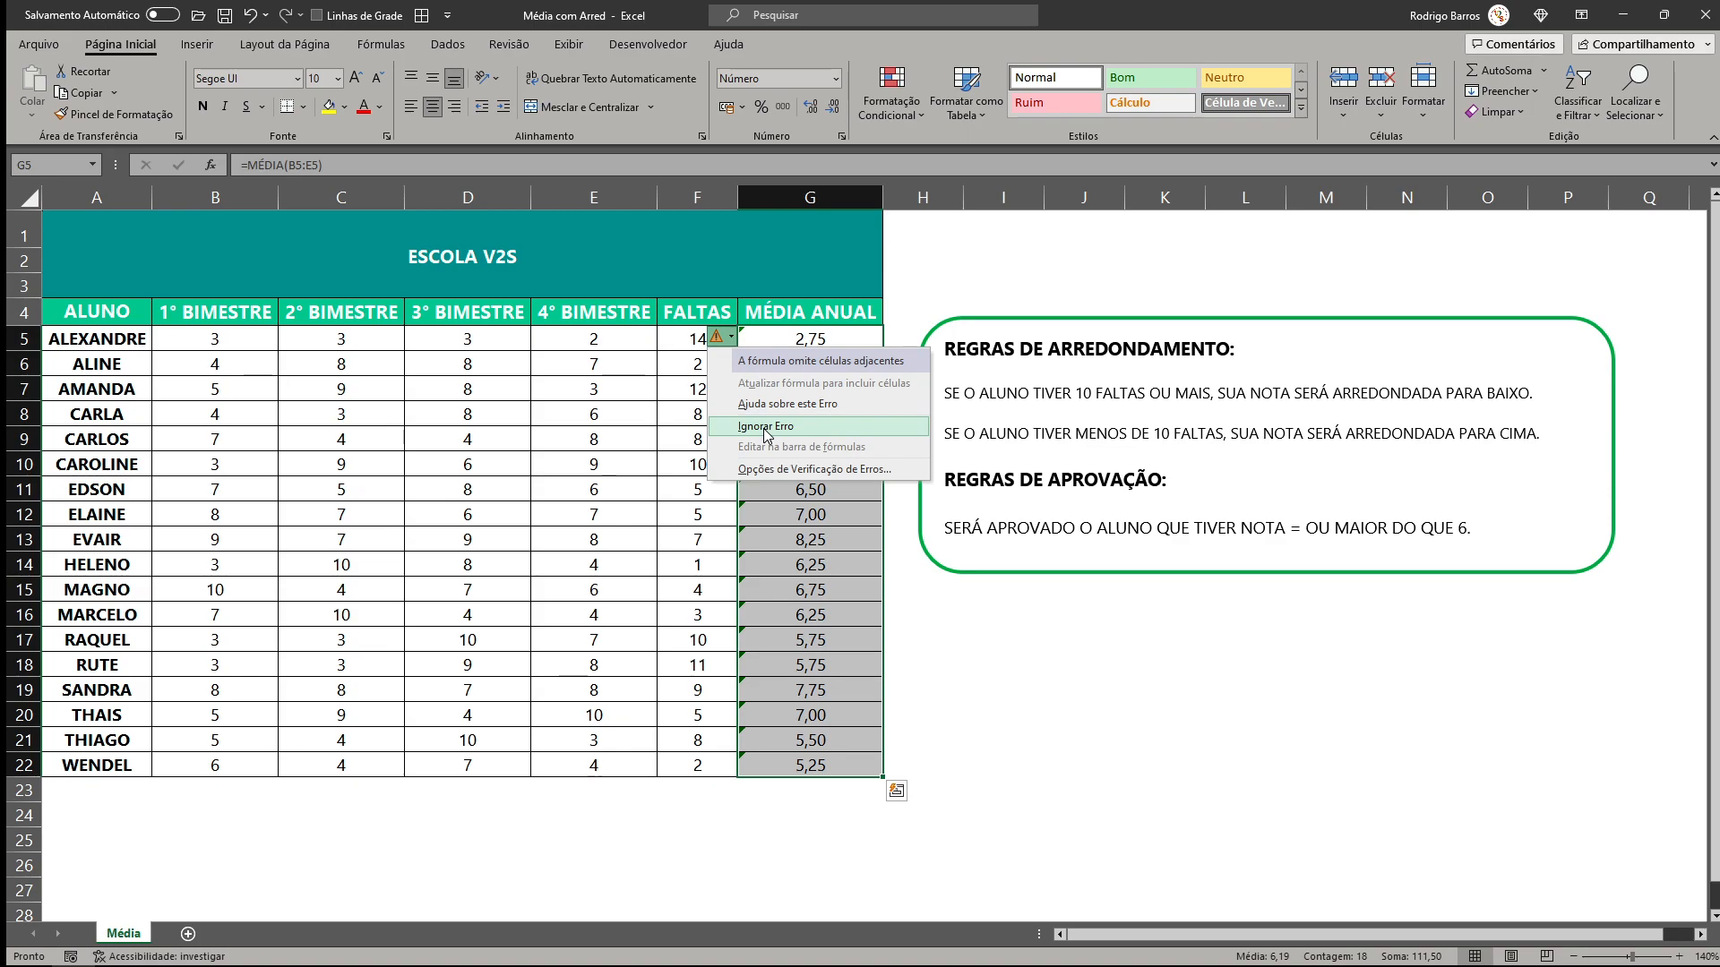
{"action": "left_click", "coordinate": [766, 427]}
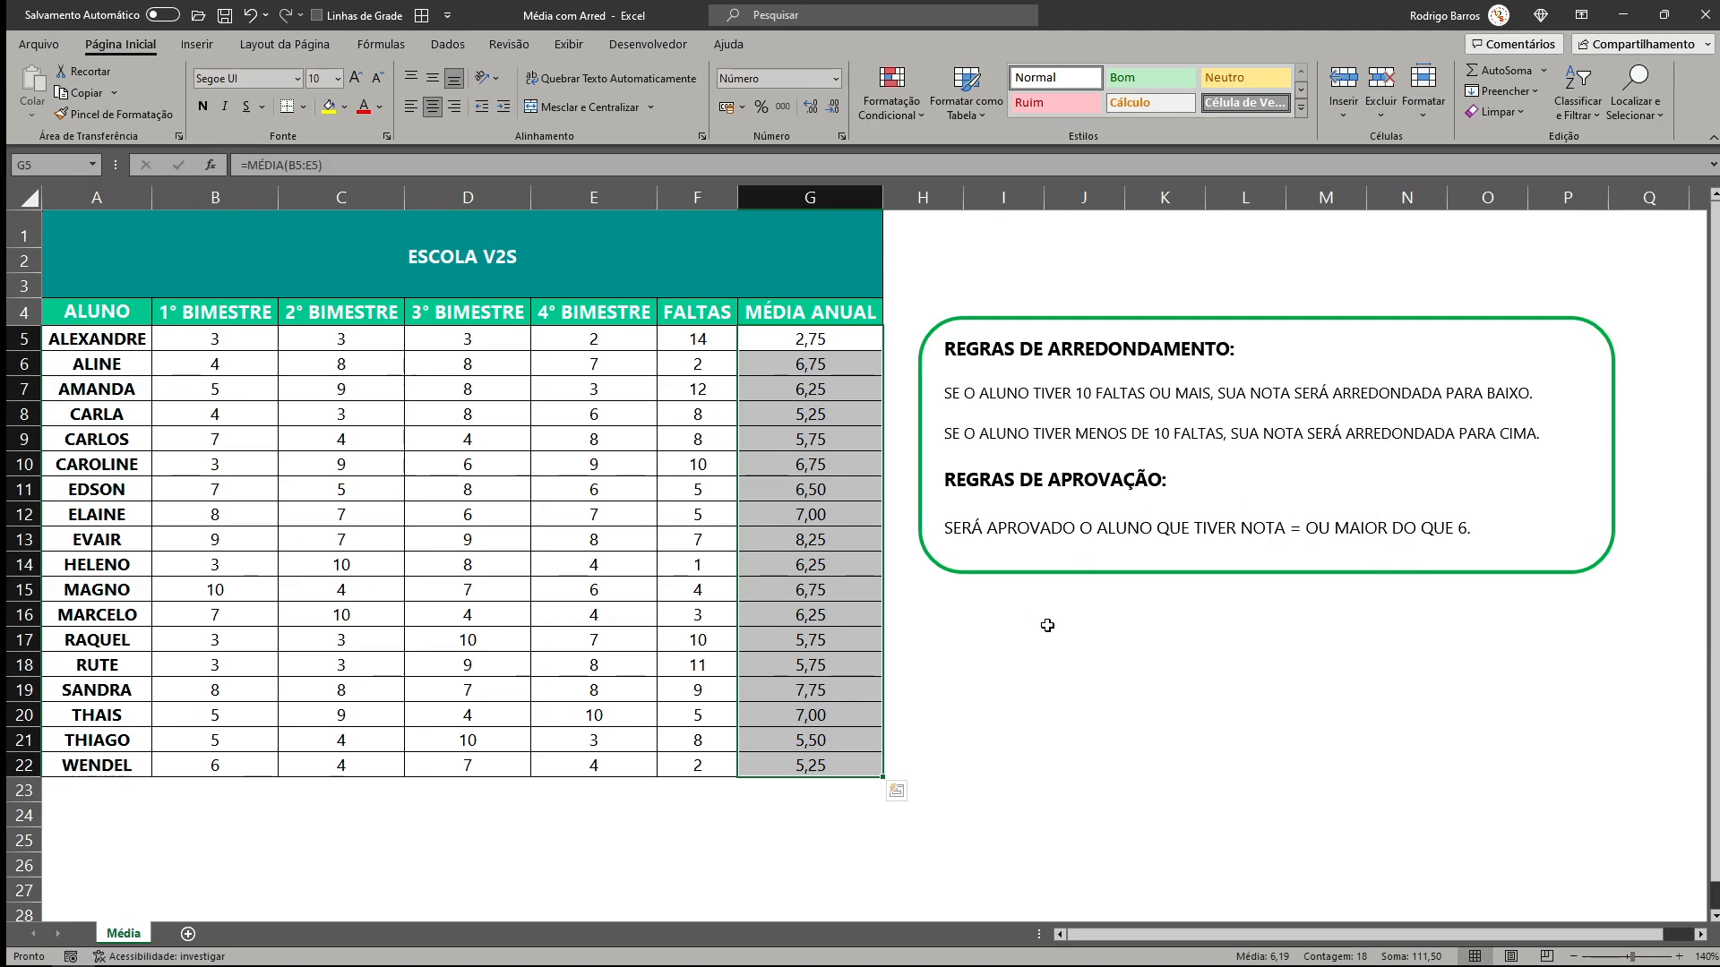
Enter the test value 2,5 in J16 and round it in K16 with =ARRED(J16;0).
{"action": "left_click", "coordinate": [1047, 625]}
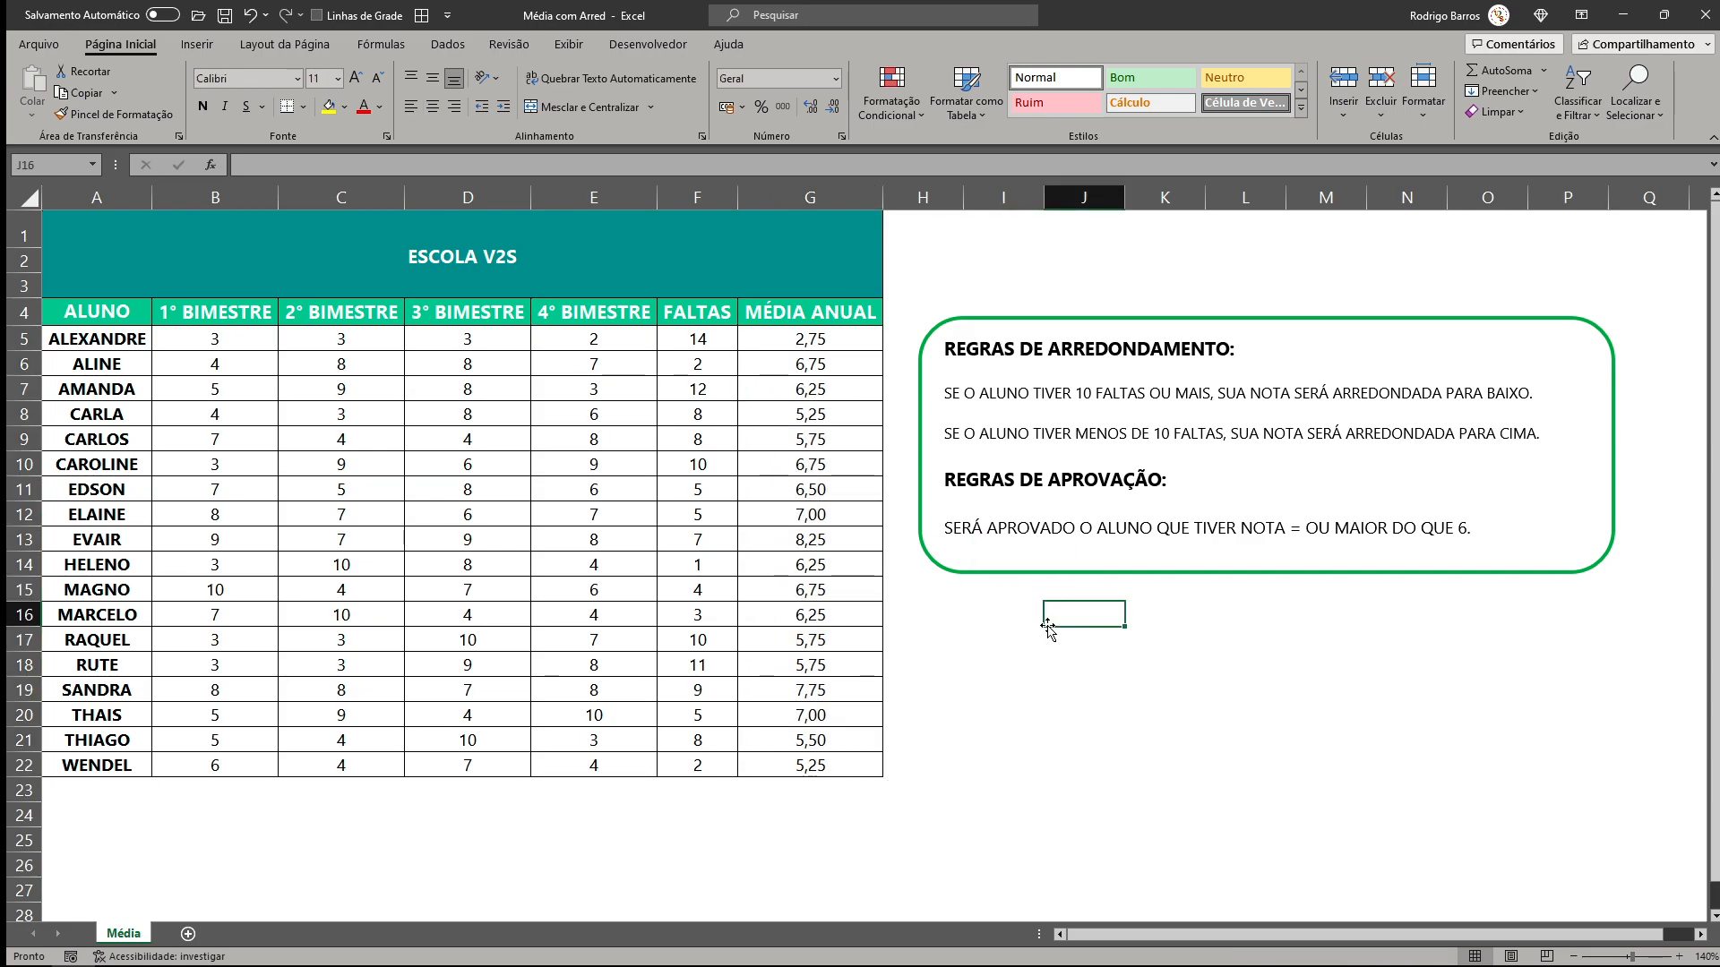
{"action": "type", "text": "2,5"}
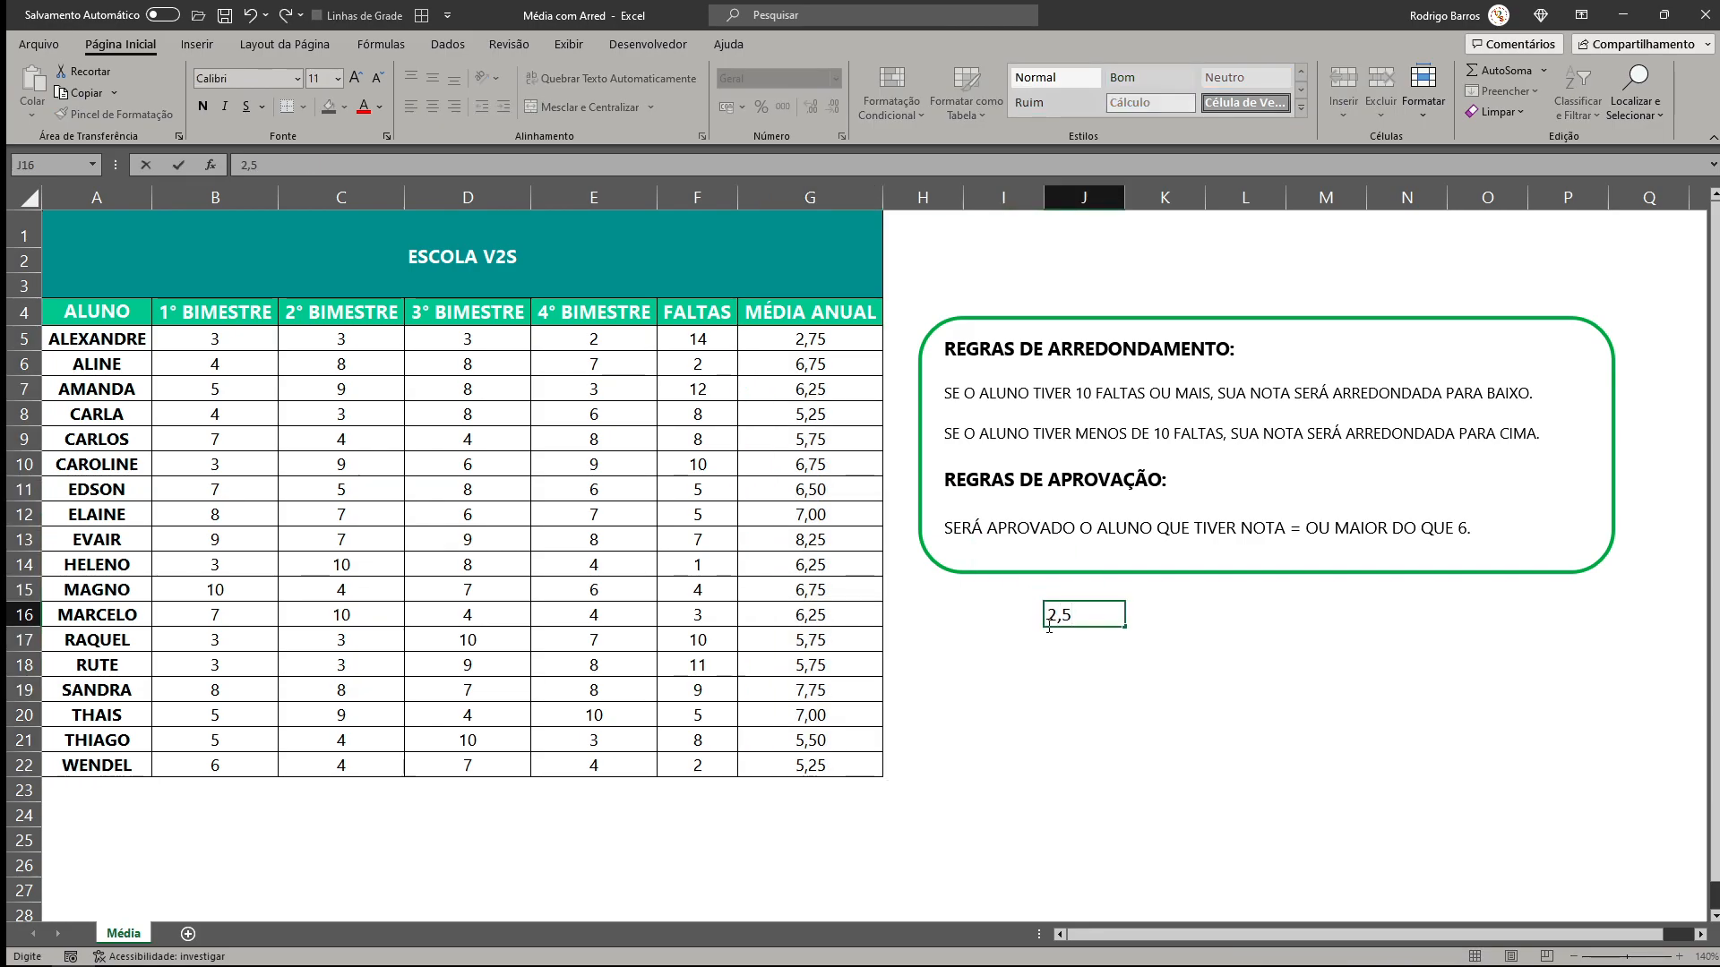
{"action": "key", "text": "Tab"}
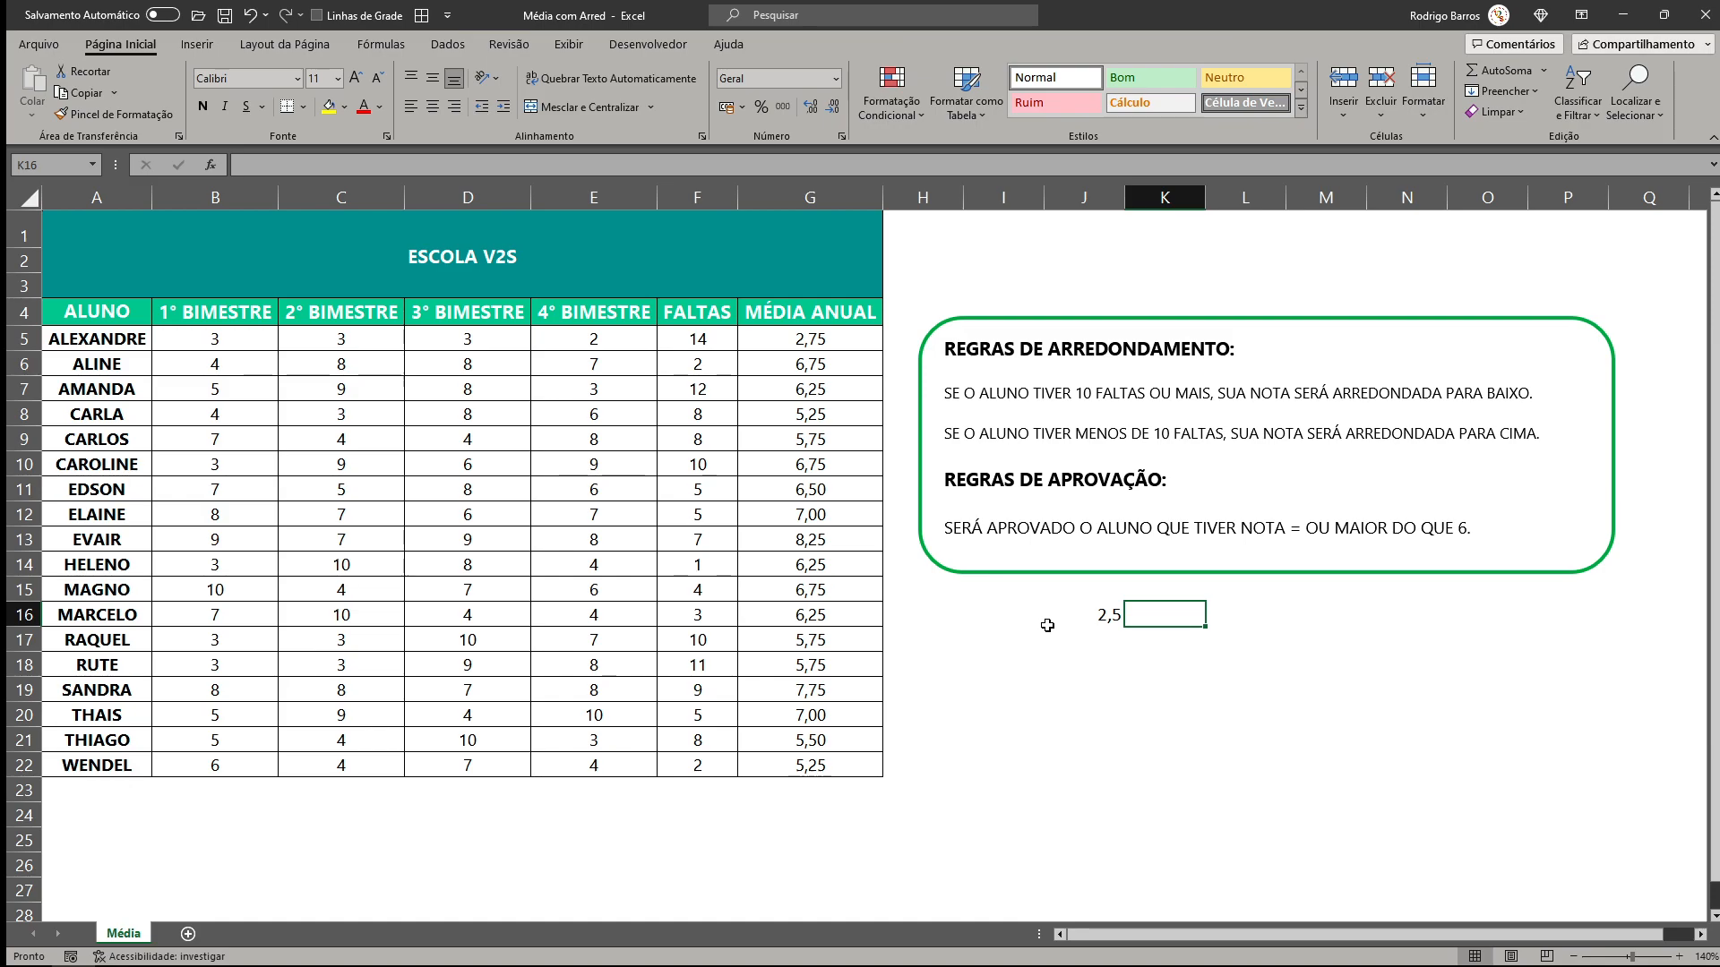
{"action": "type", "text": "=arred"}
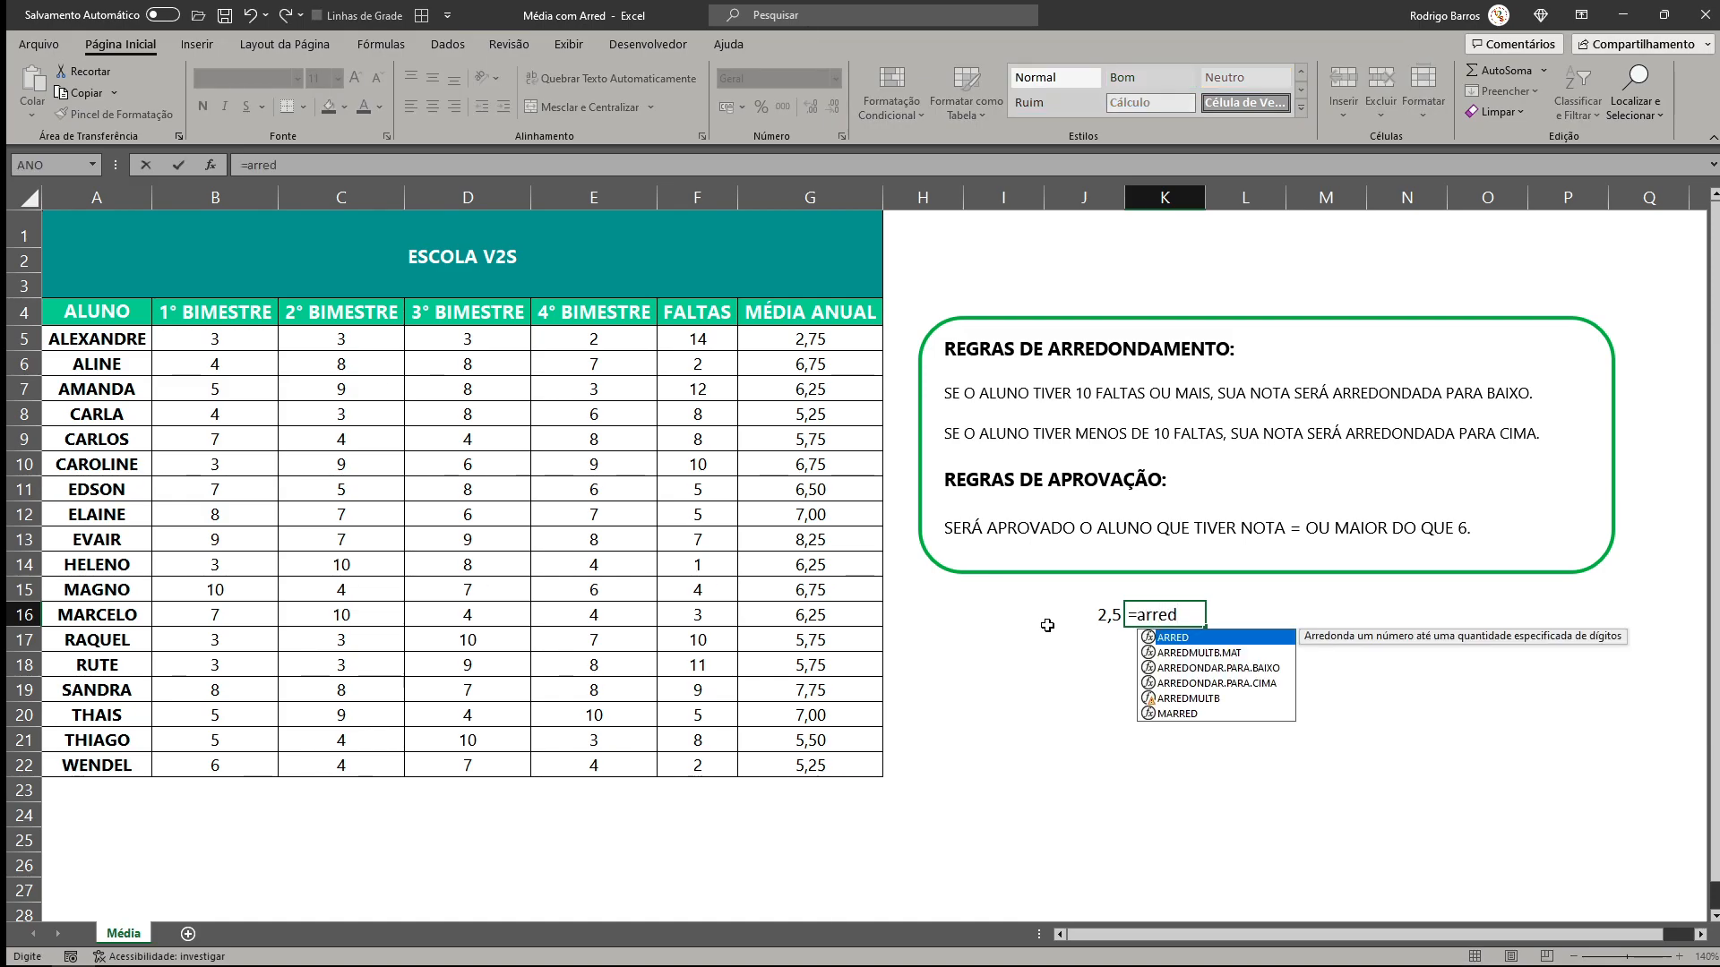
{"action": "key", "text": "Tab"}
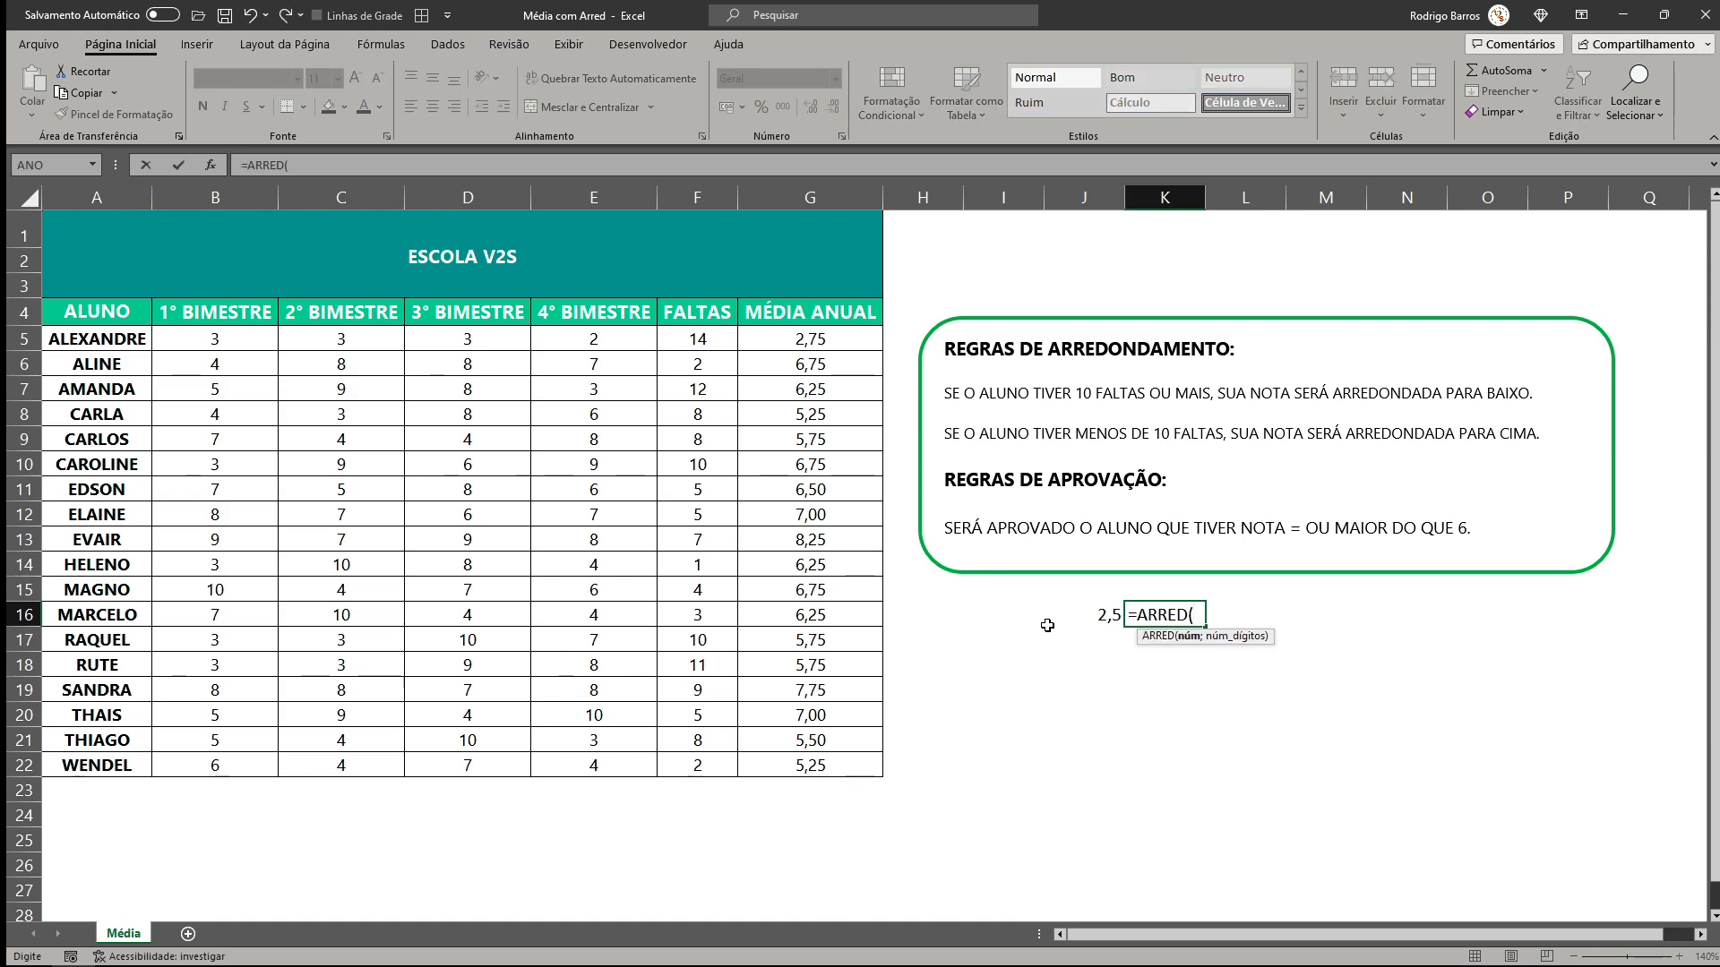
{"action": "left_click", "coordinate": [1110, 614]}
{"action": "type", "text": ";0)"}
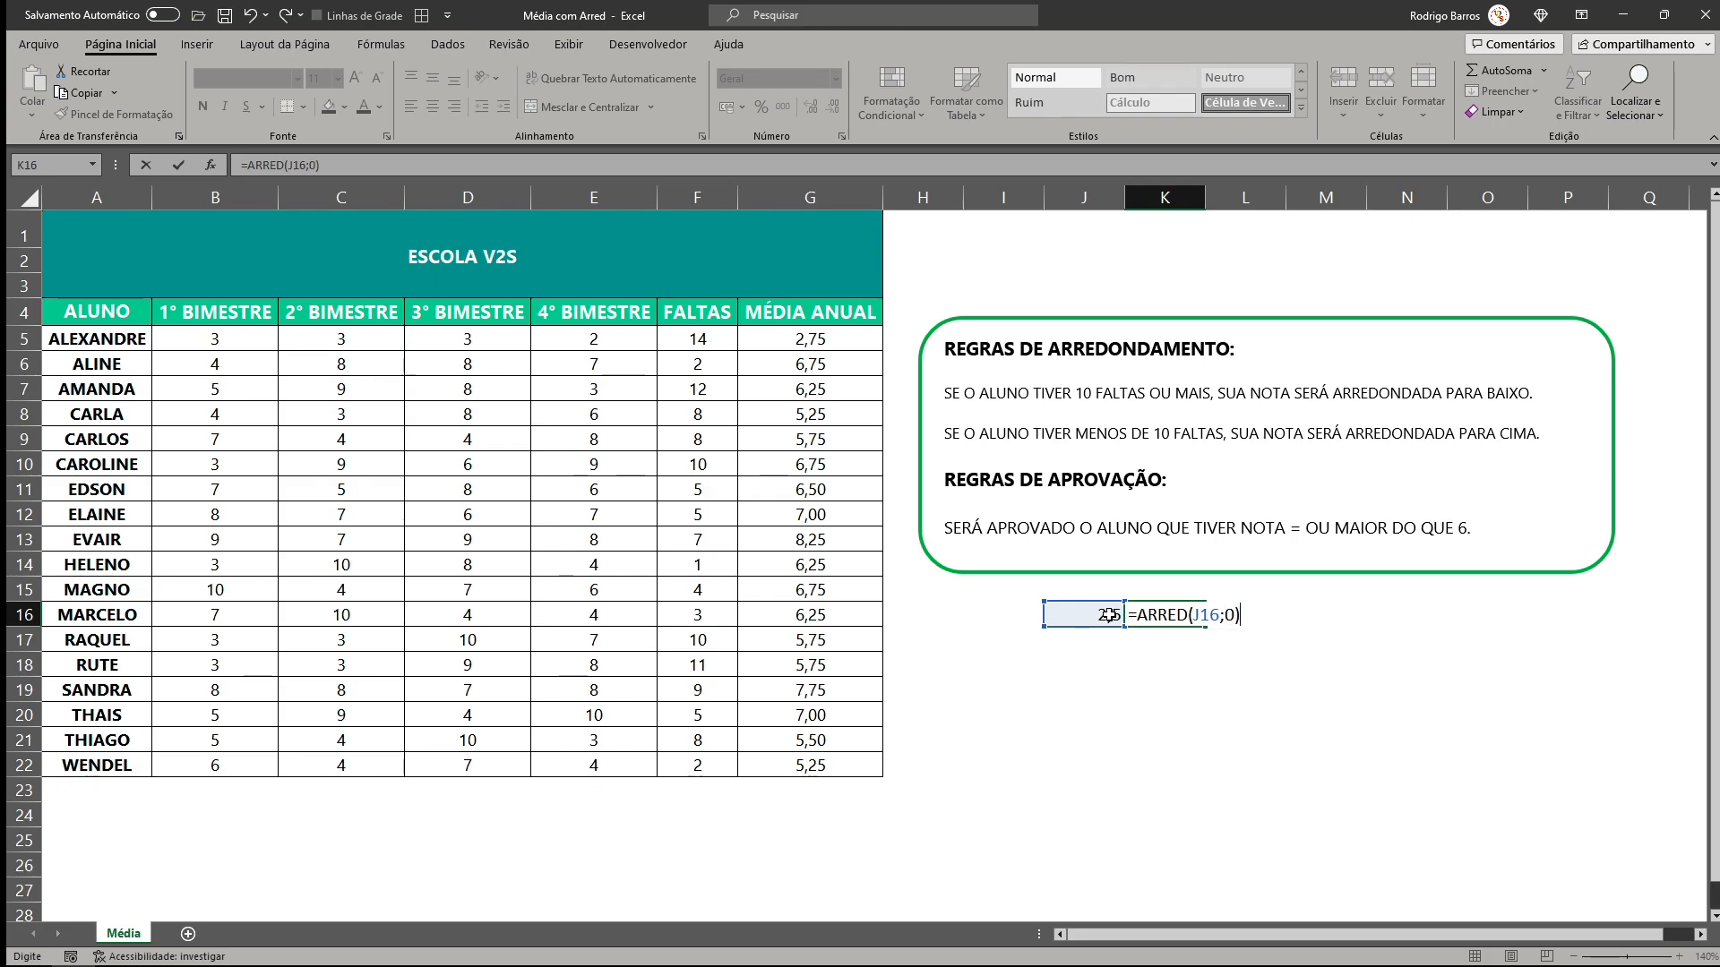
{"action": "key", "text": "Return"}
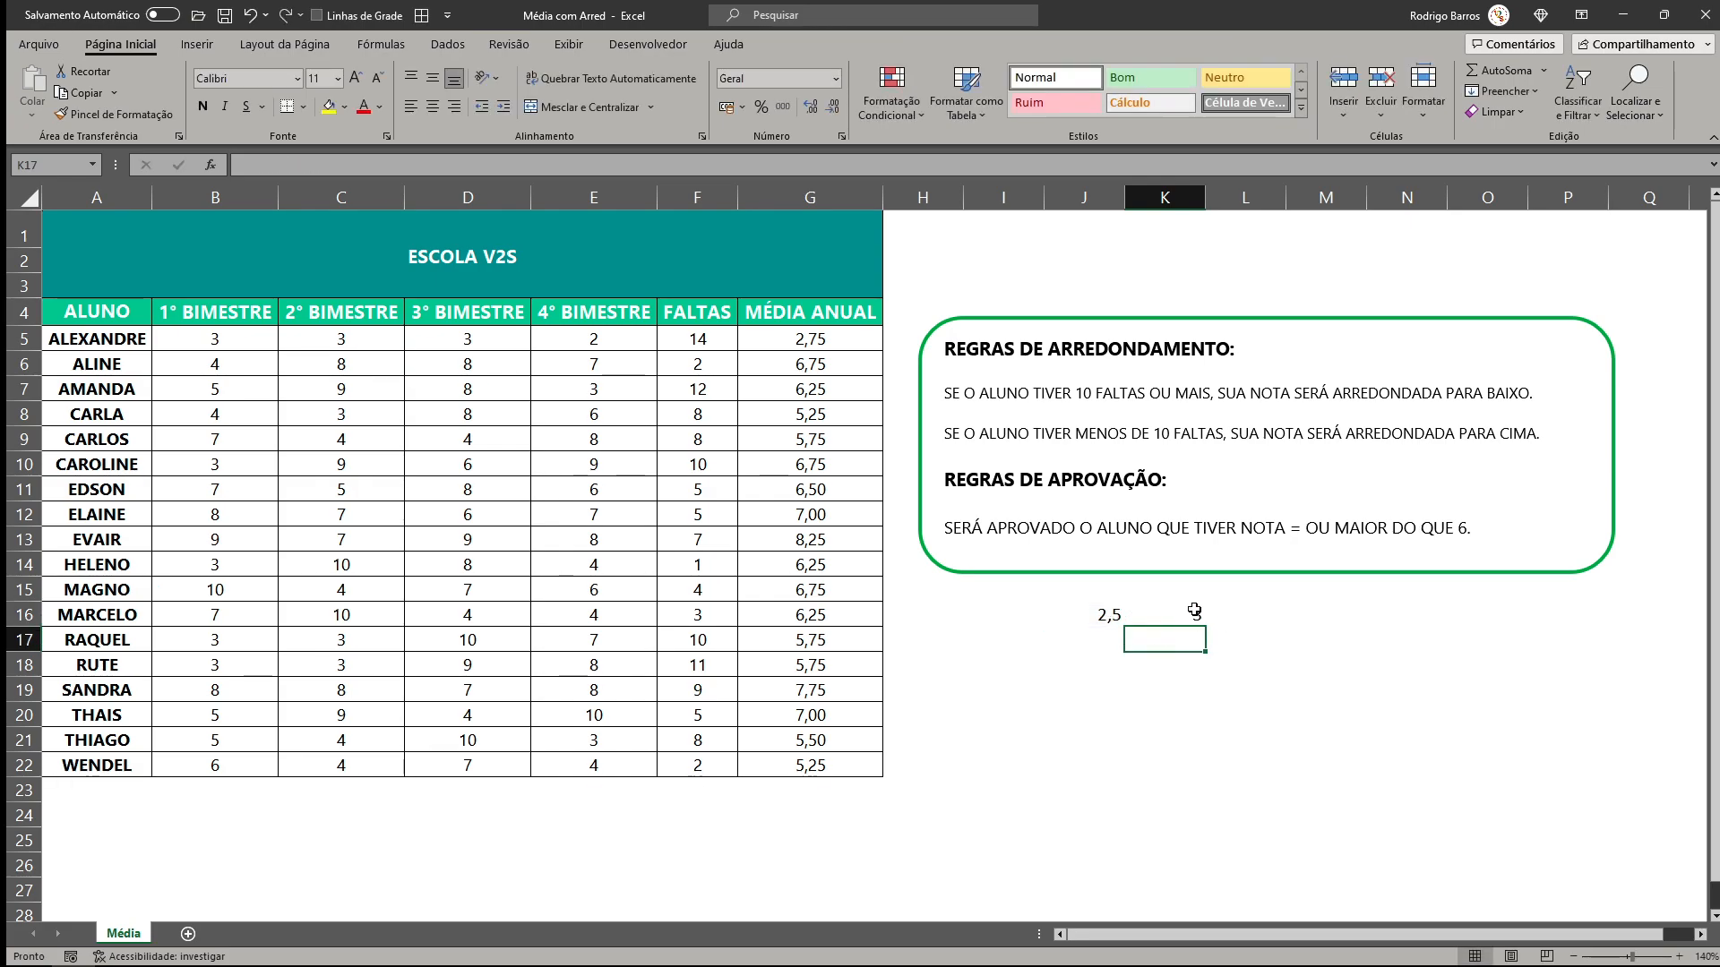
Change the test value in J16 to 2,49.
{"action": "left_click", "coordinate": [1111, 614]}
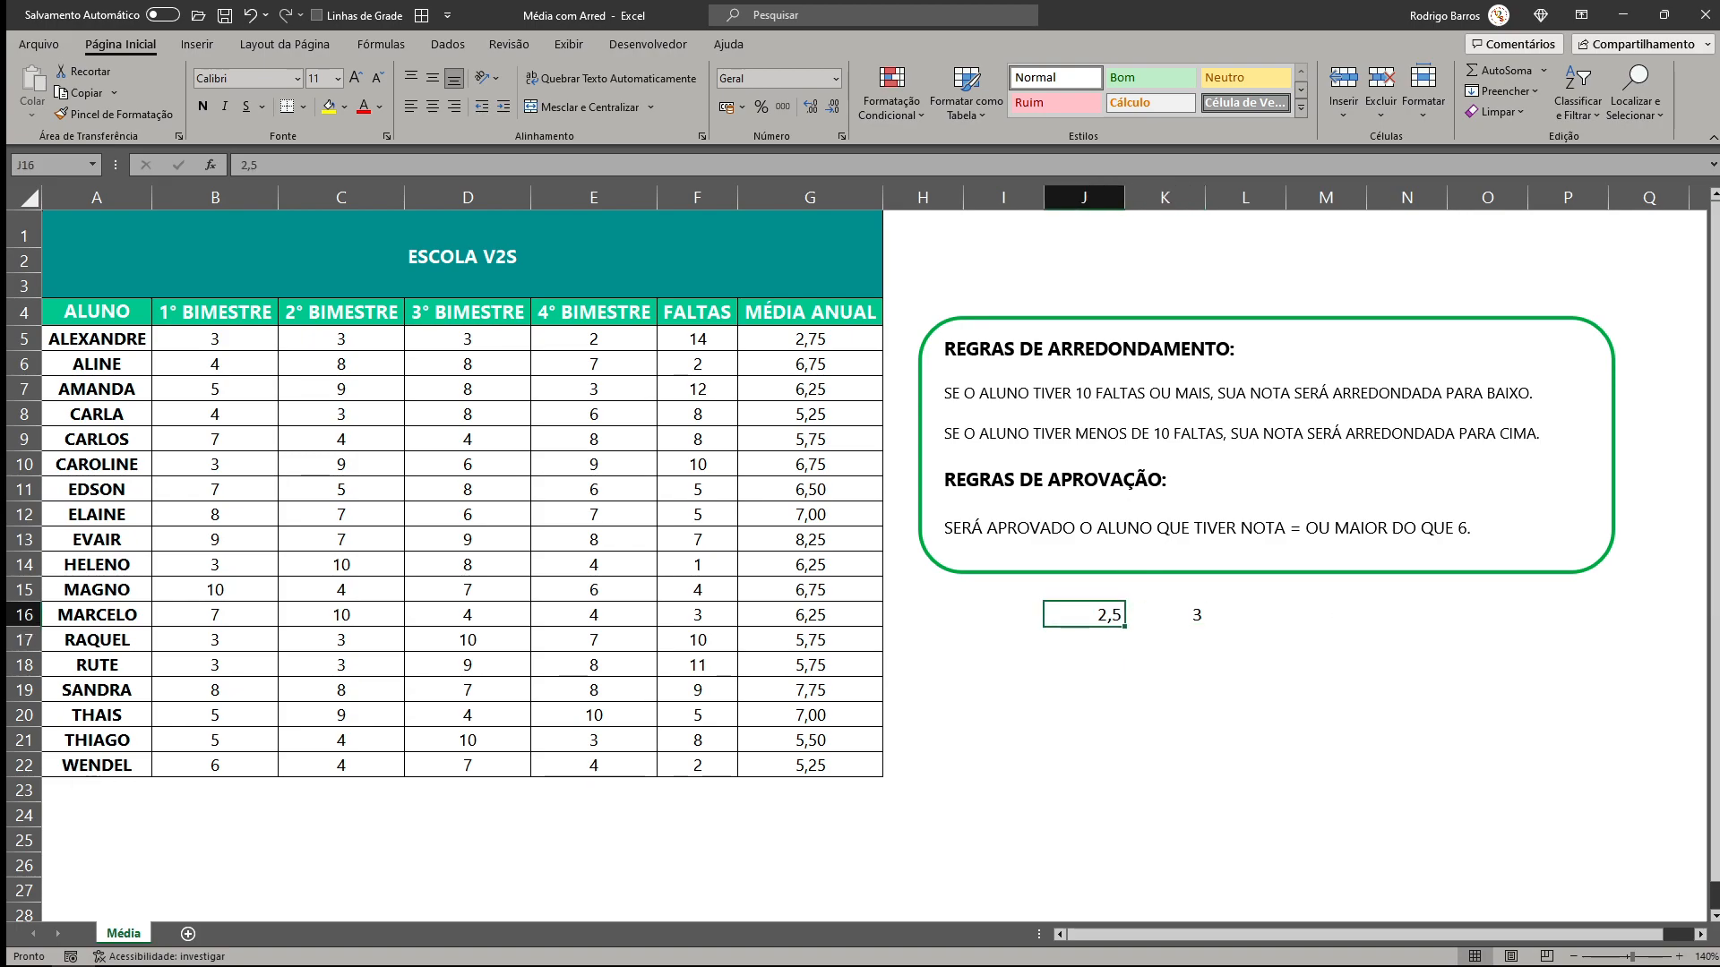
{"action": "type", "text": "2,49"}
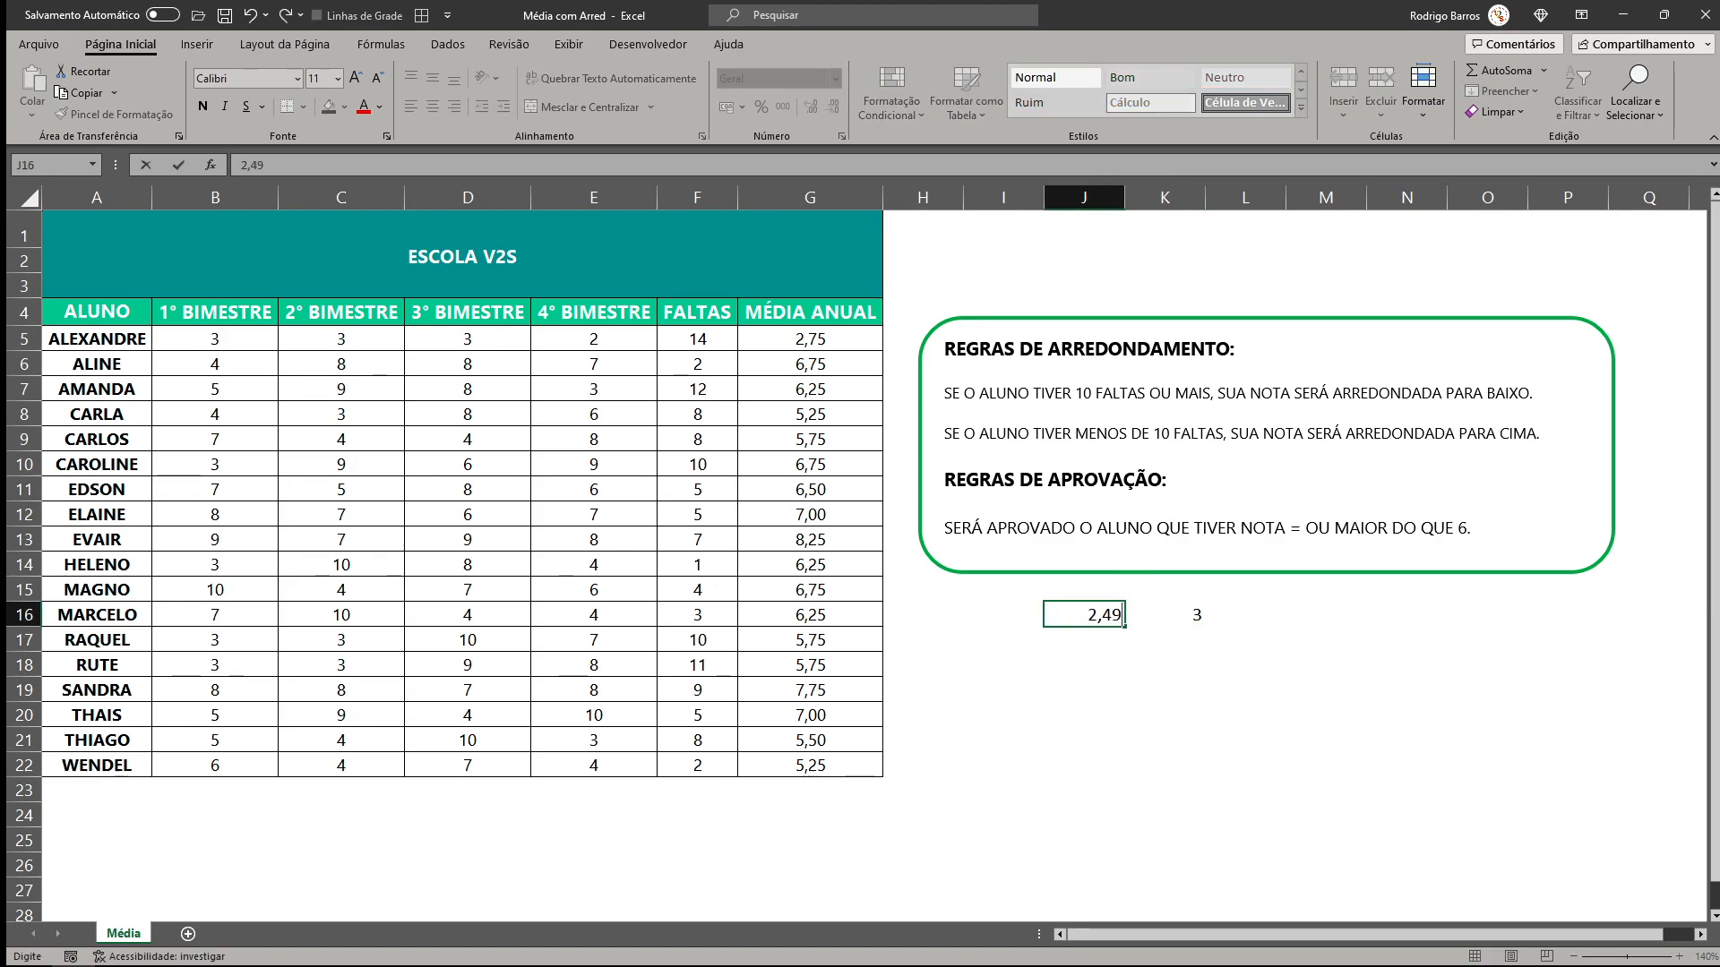
{"action": "key", "text": "Return"}
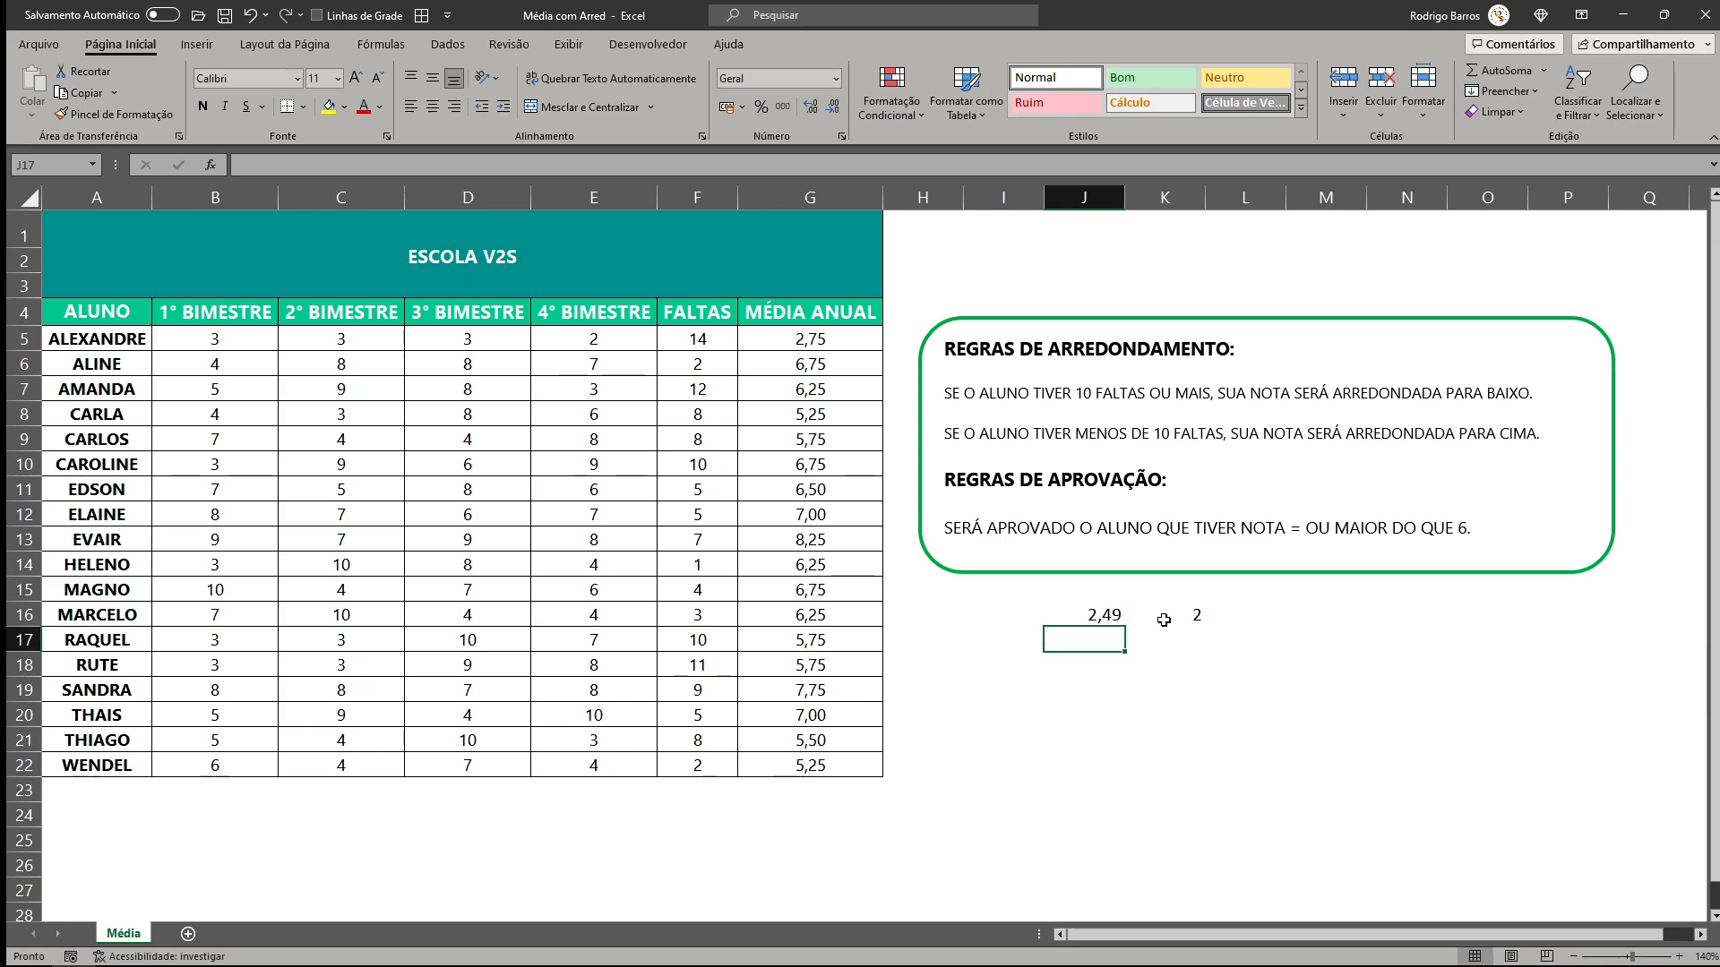
Replace the rounding formula in K16 with =ARREDONDAR.PARA.BAIXO(J16;0).
{"action": "left_click", "coordinate": [1195, 615]}
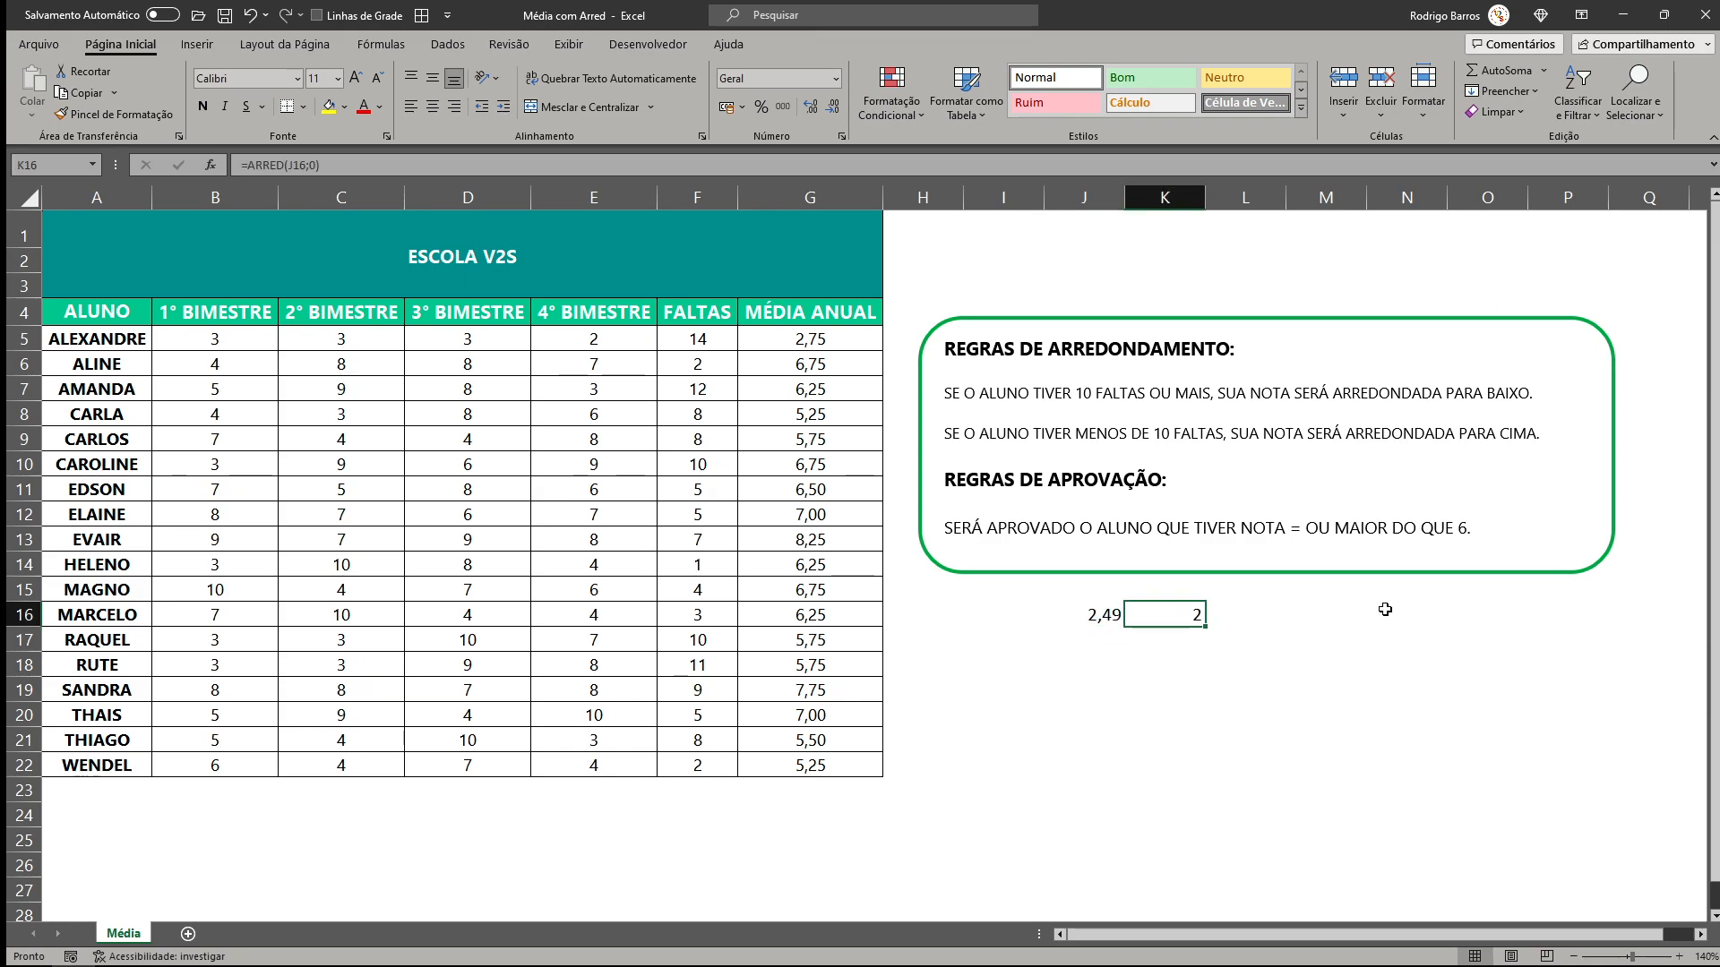
{"action": "type", "text": "=arre"}
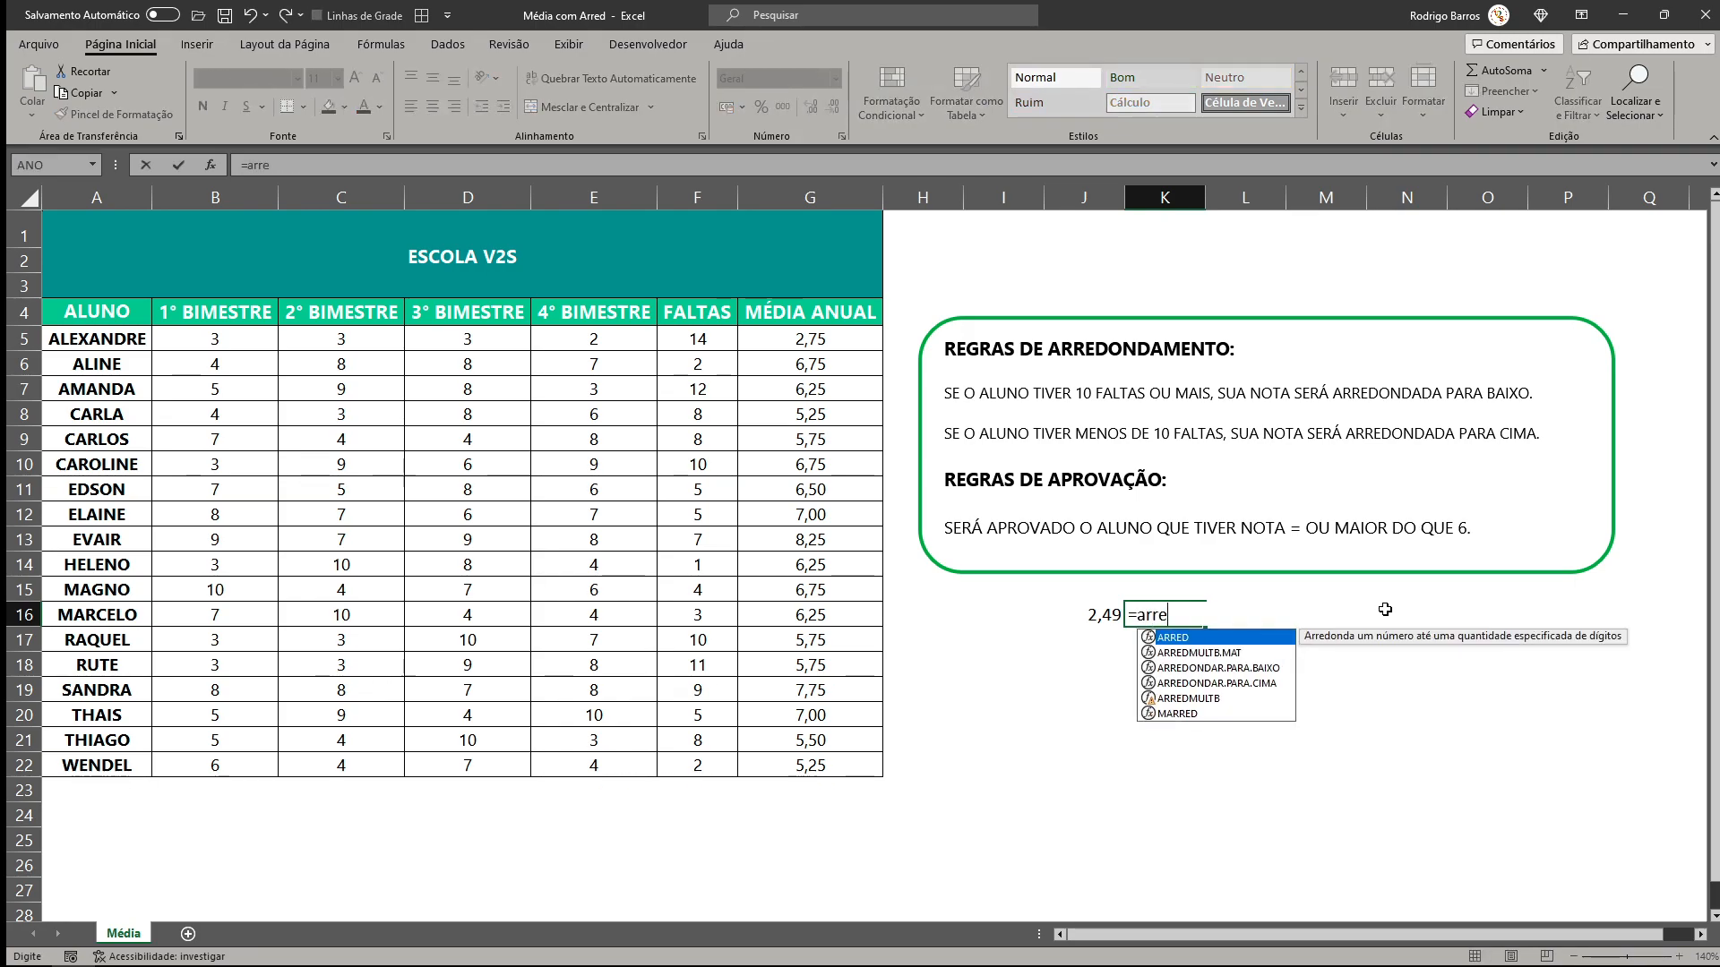
{"action": "type", "text": "donda"}
{"action": "key", "text": "Tab"}
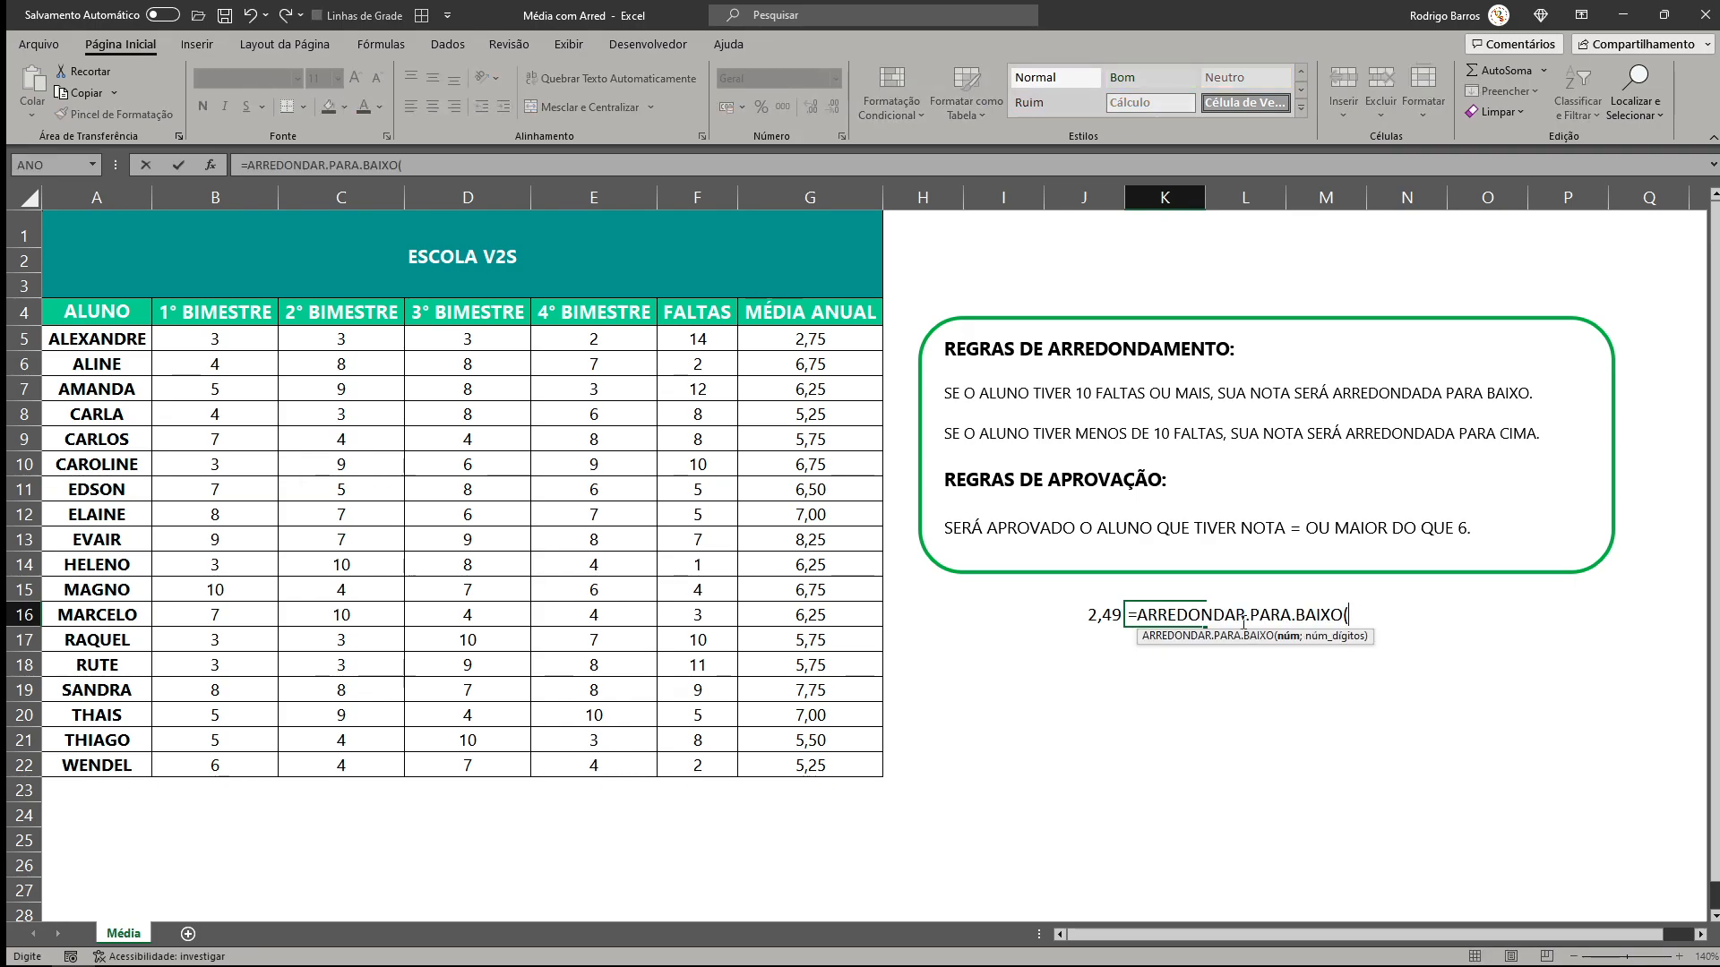
{"action": "left_click", "coordinate": [1094, 607]}
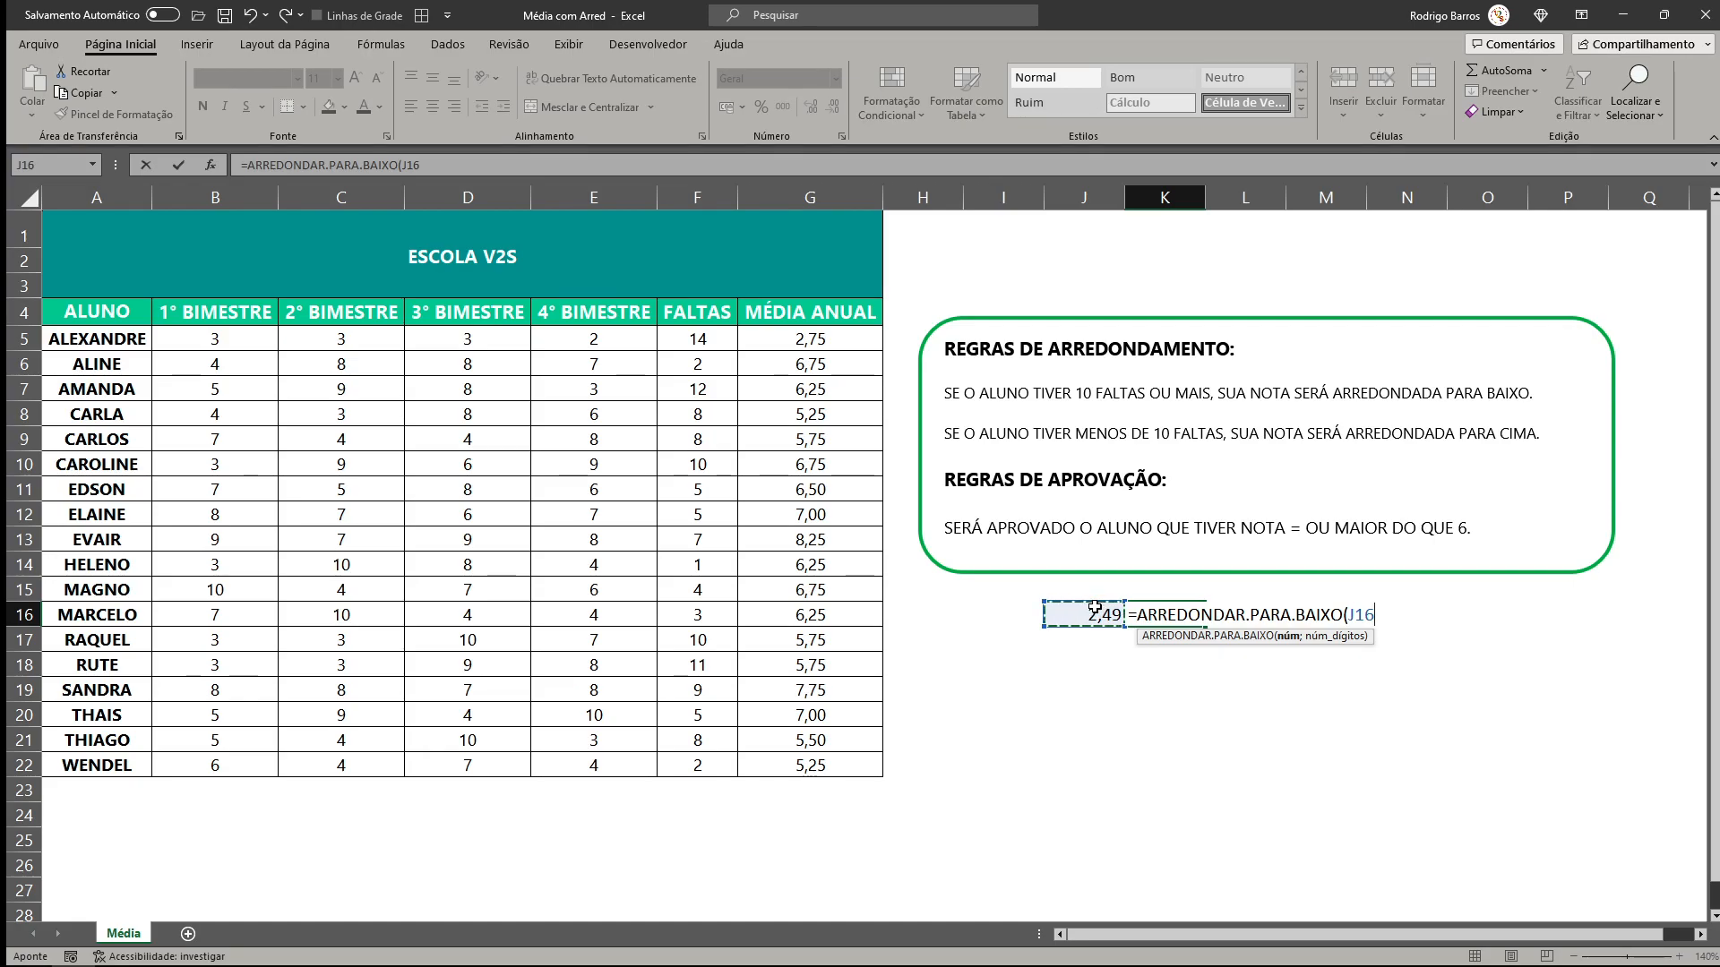
{"action": "type", "text": ";0)"}
{"action": "key", "text": "Return"}
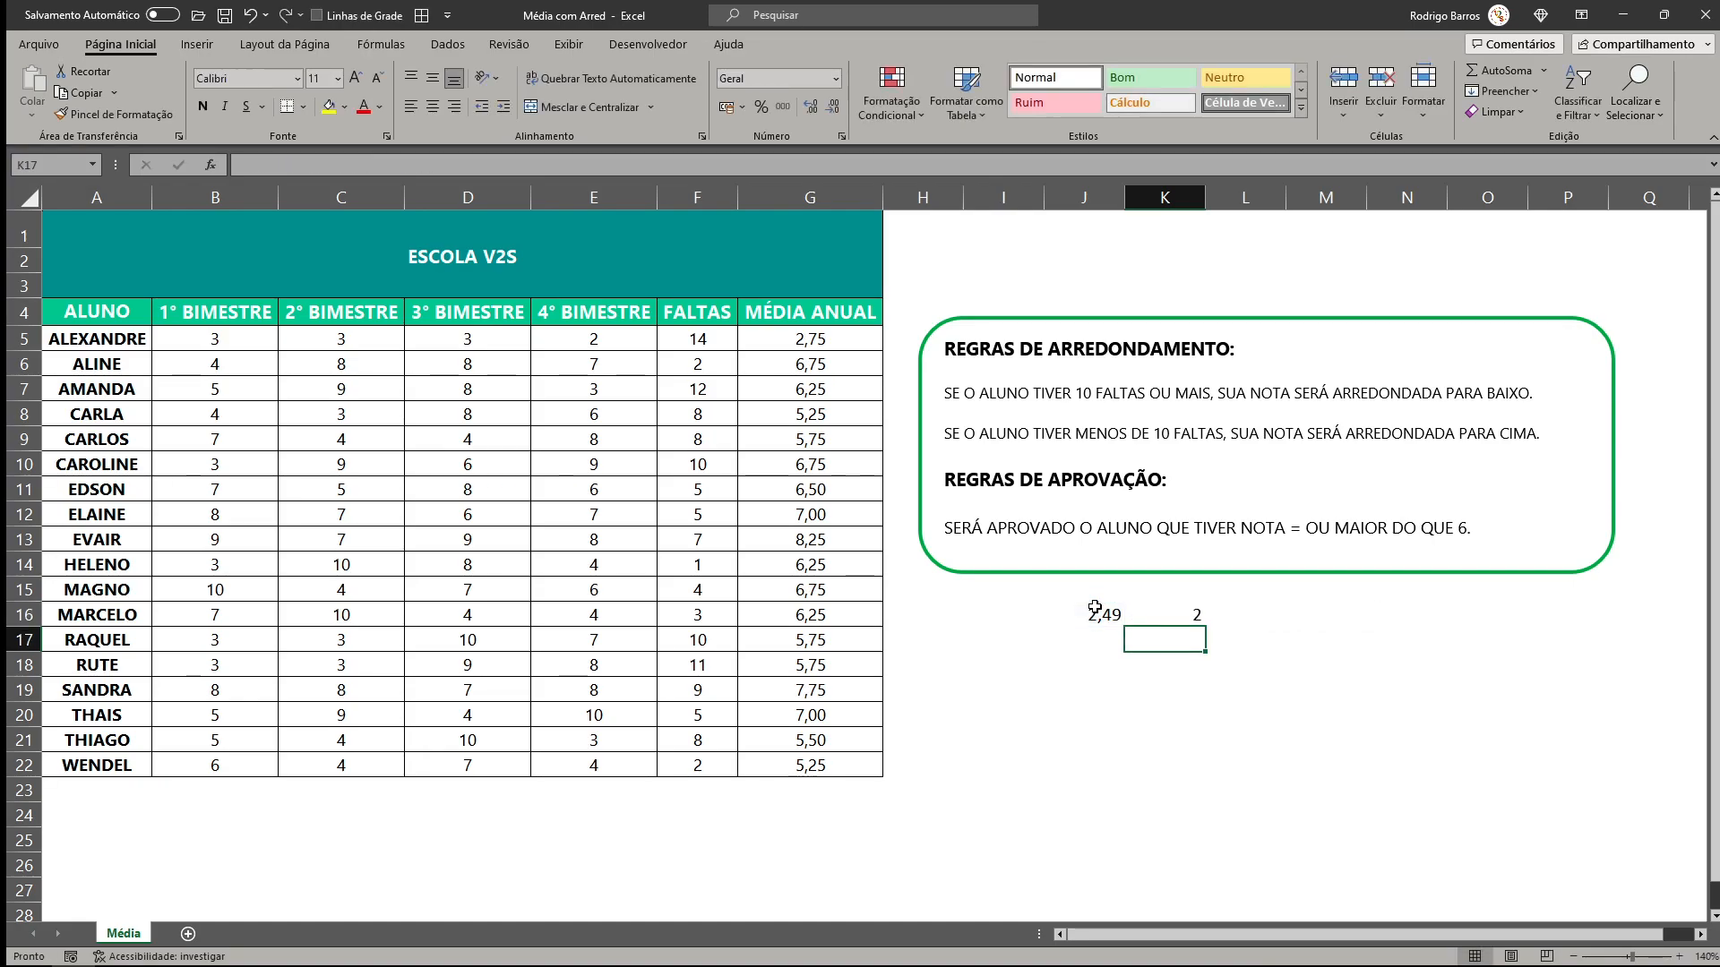
Set the test value in J16 to 2,99 to try the round-down formula.
{"action": "left_click", "coordinate": [1094, 607]}
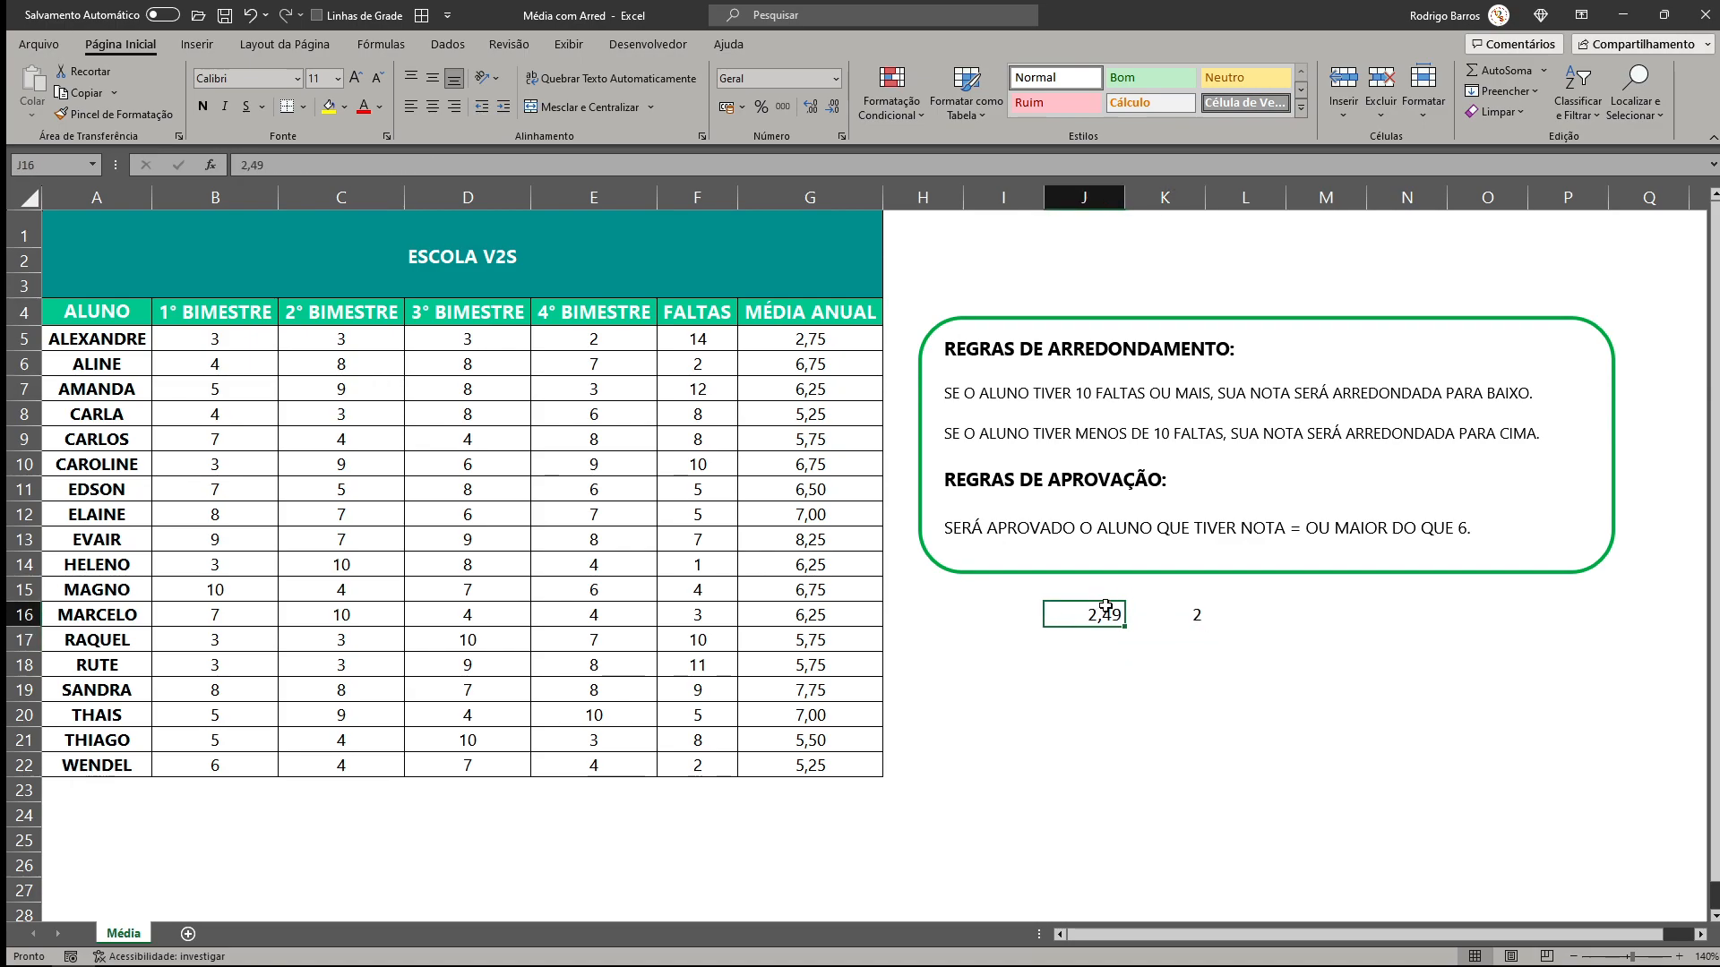
{"action": "type", "text": "2,99"}
{"action": "key", "text": "Return"}
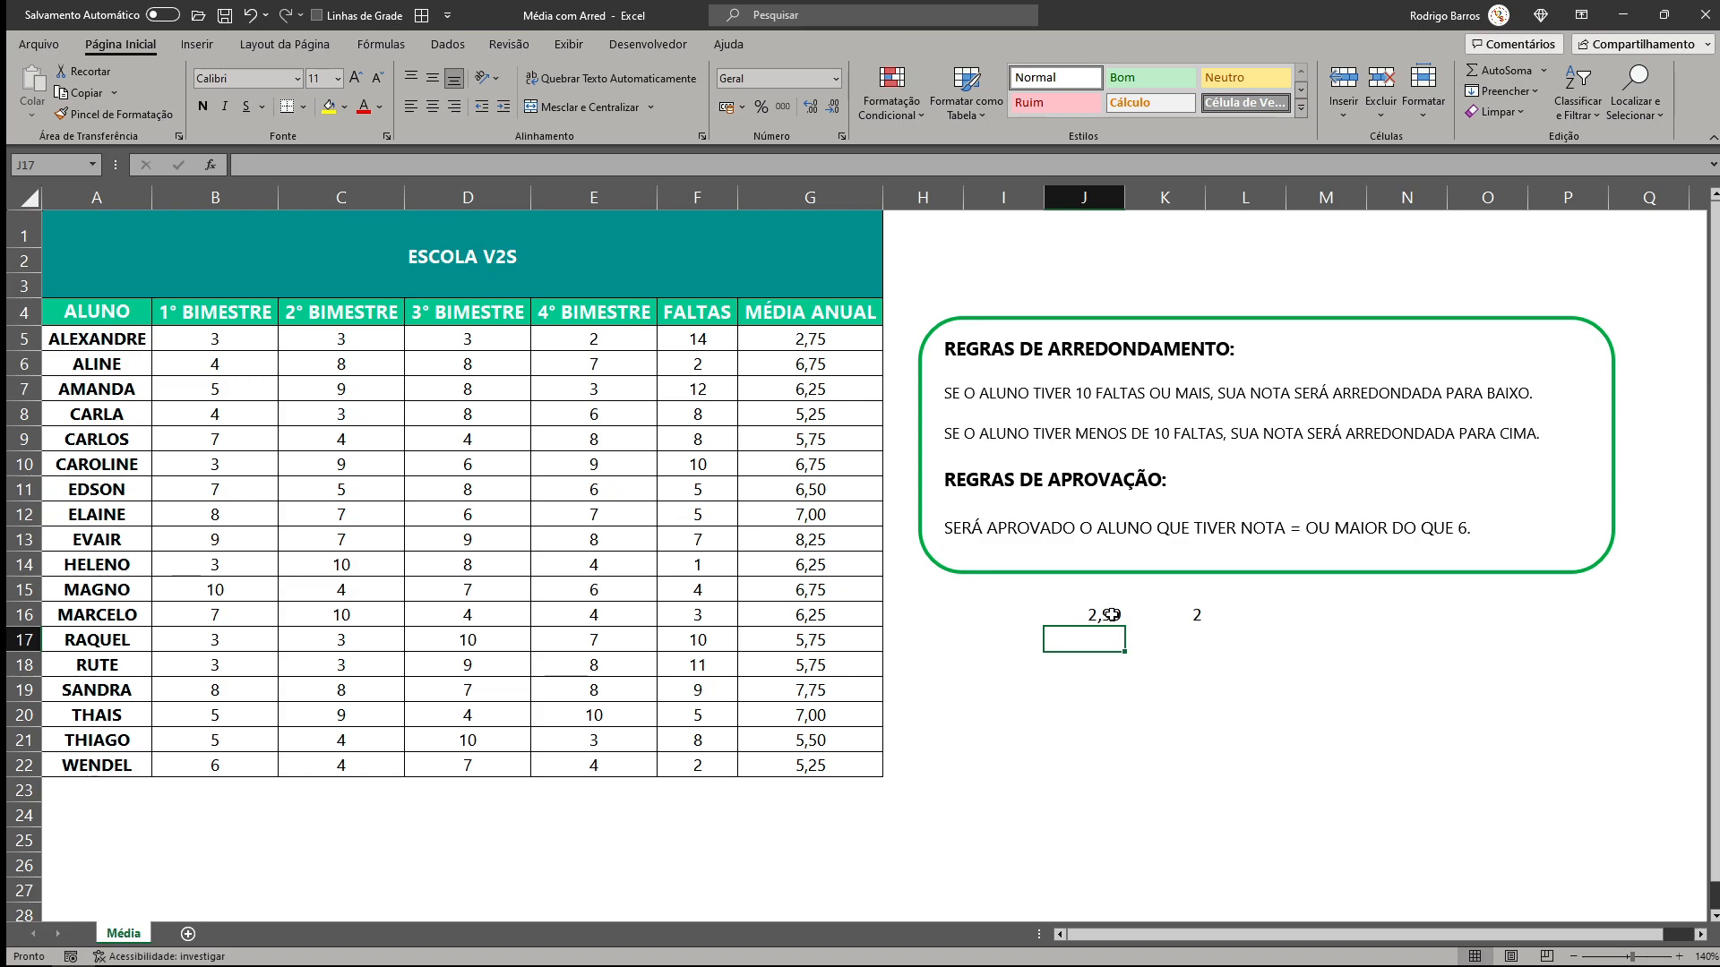
Set the test value in J16 to 2,01 to try the round-down formula.
{"action": "left_click", "coordinate": [1110, 614]}
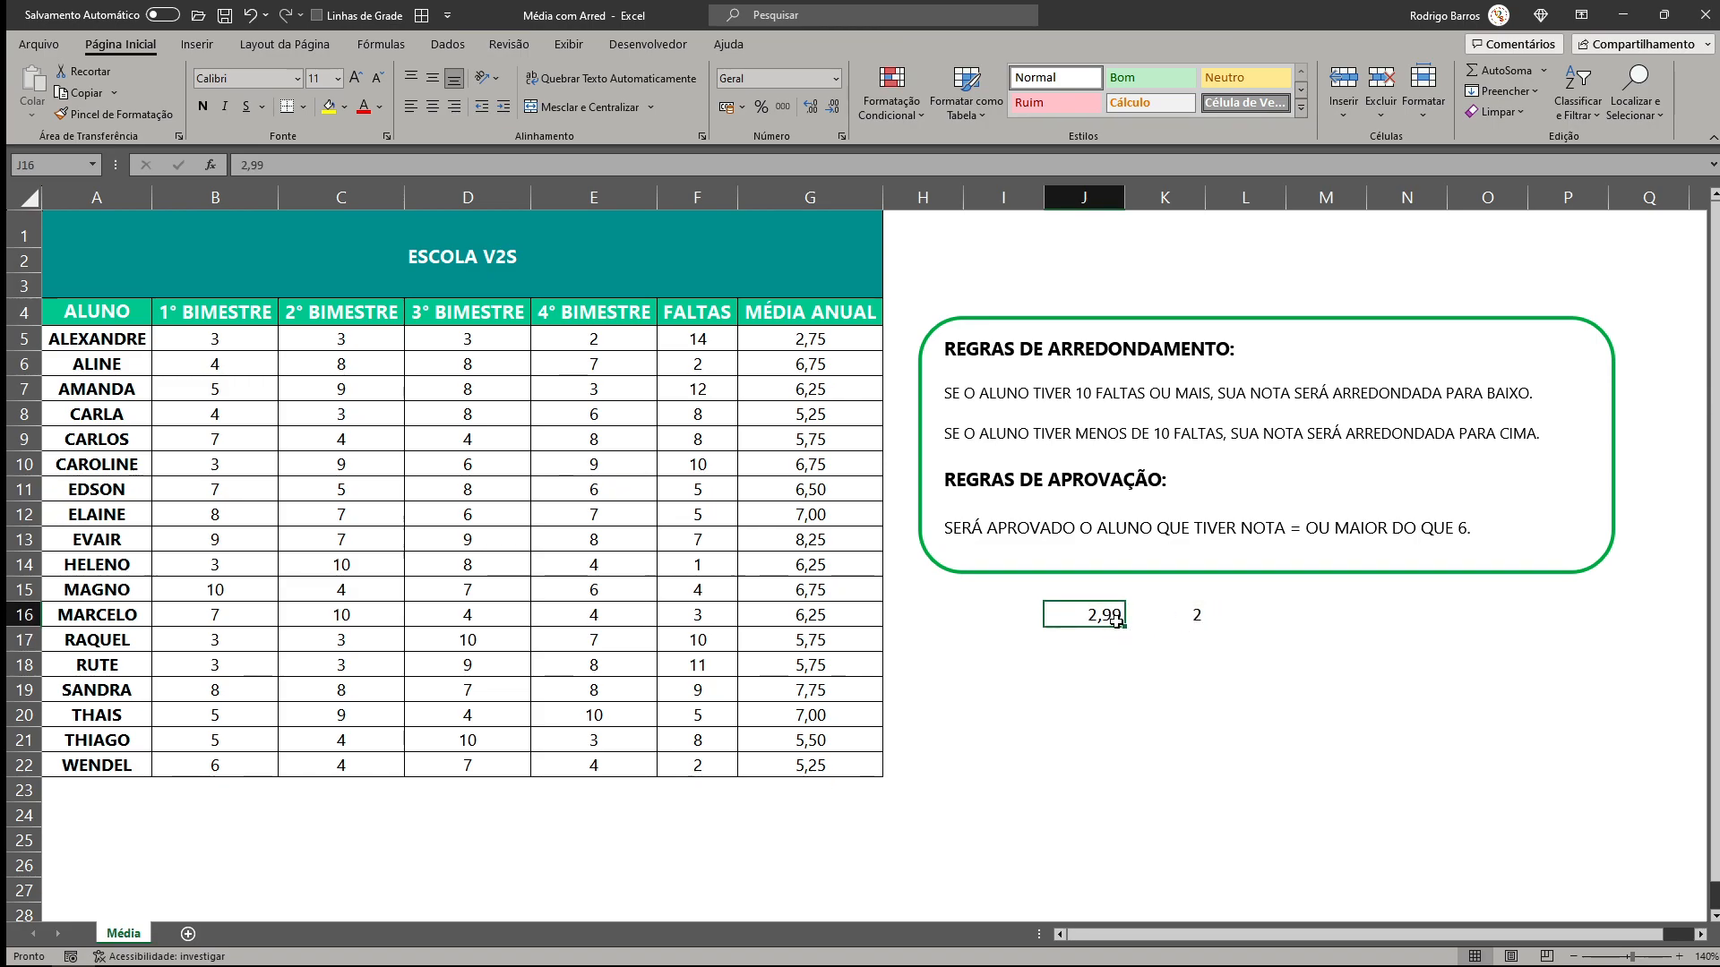
{"action": "type", "text": "2,"}
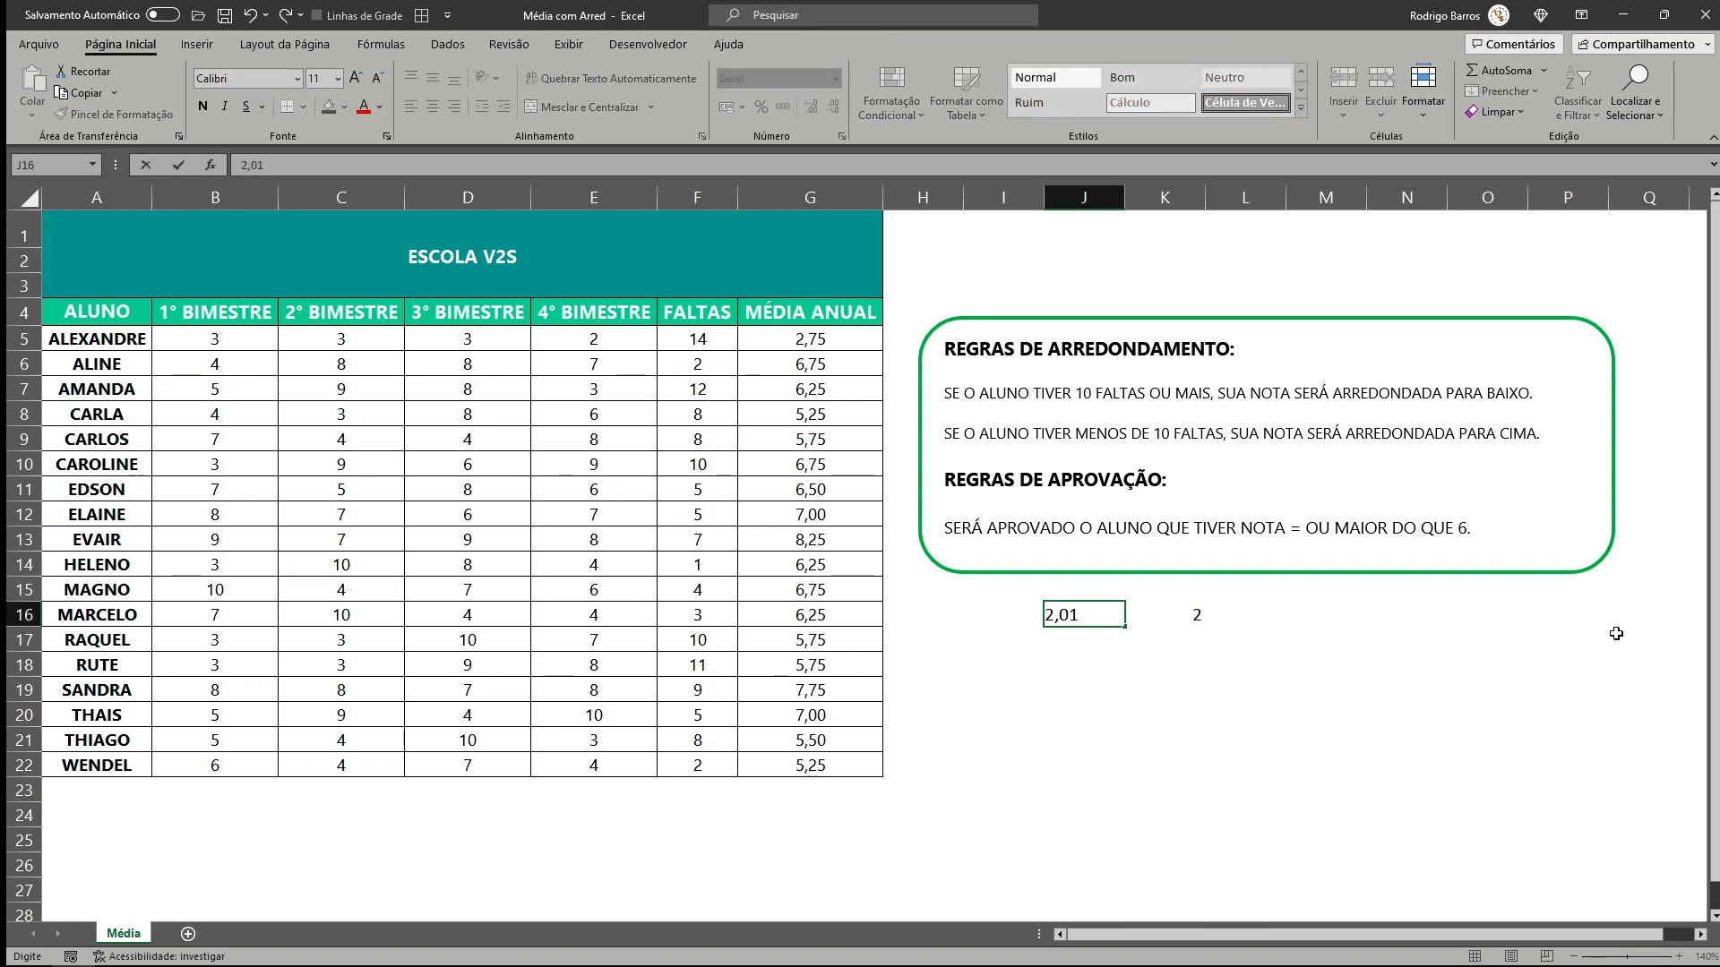
{"action": "key", "text": "Return"}
Replace the round-down formula in K16 with =ARREDONDAR.PARA.CIMA(J16;0).
{"action": "key", "text": "Up"}
{"action": "key", "text": "Right"}
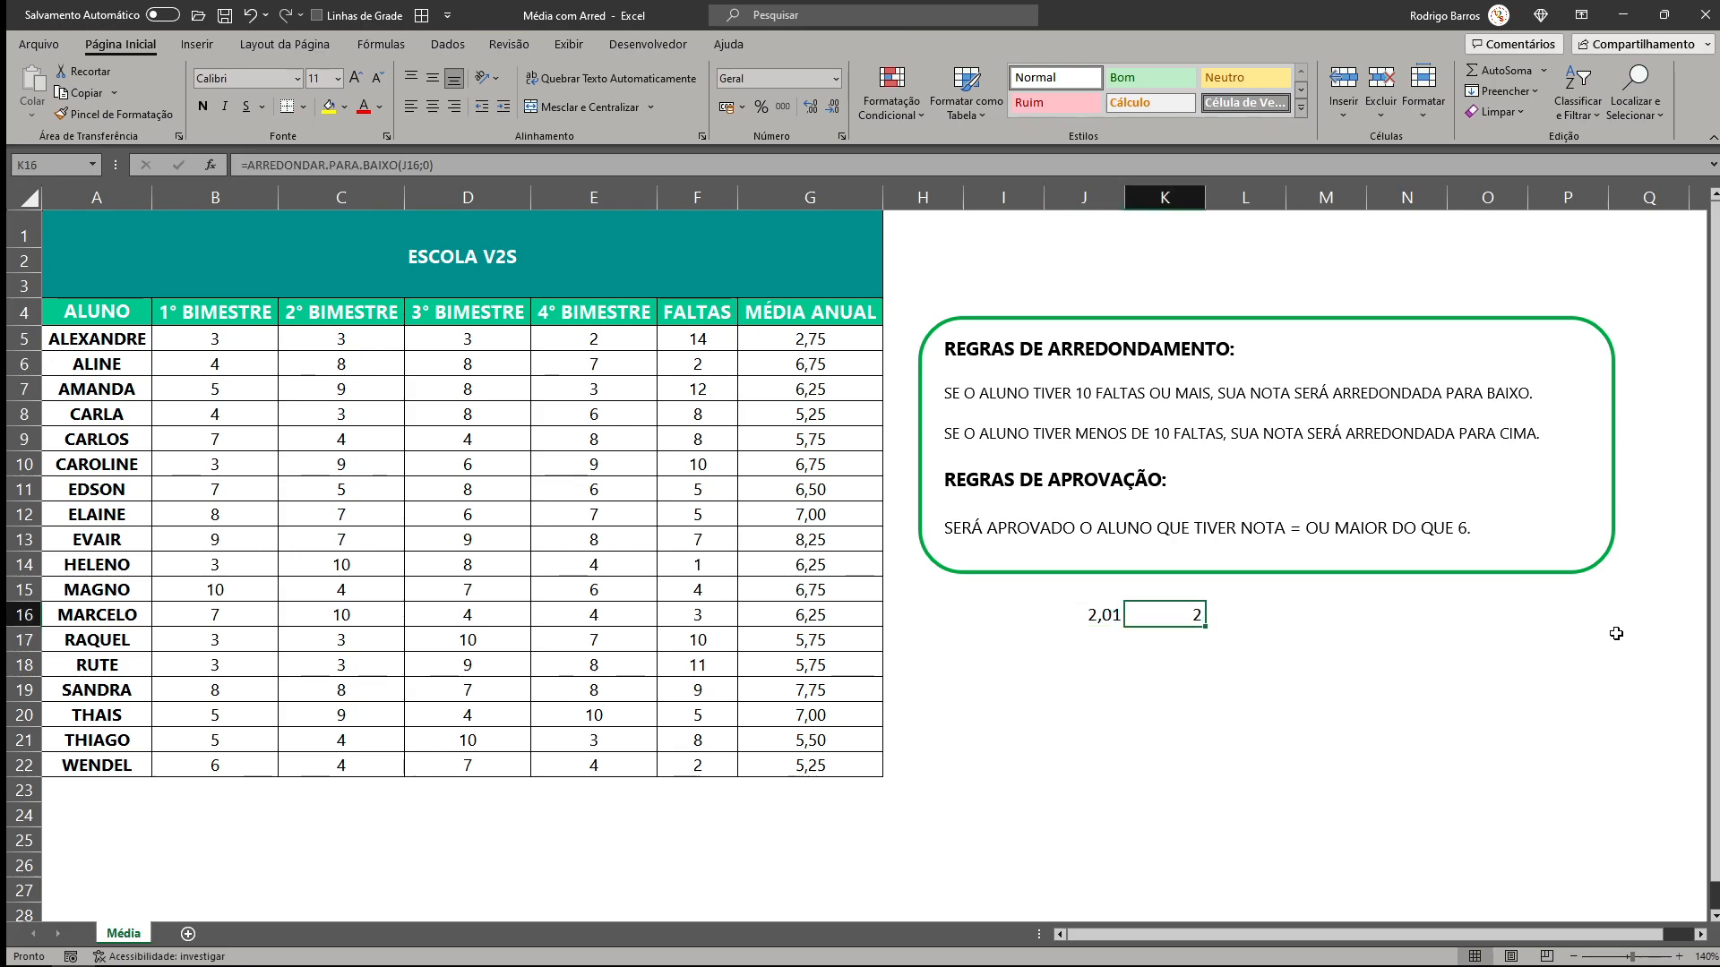
{"action": "type", "text": "=arre"}
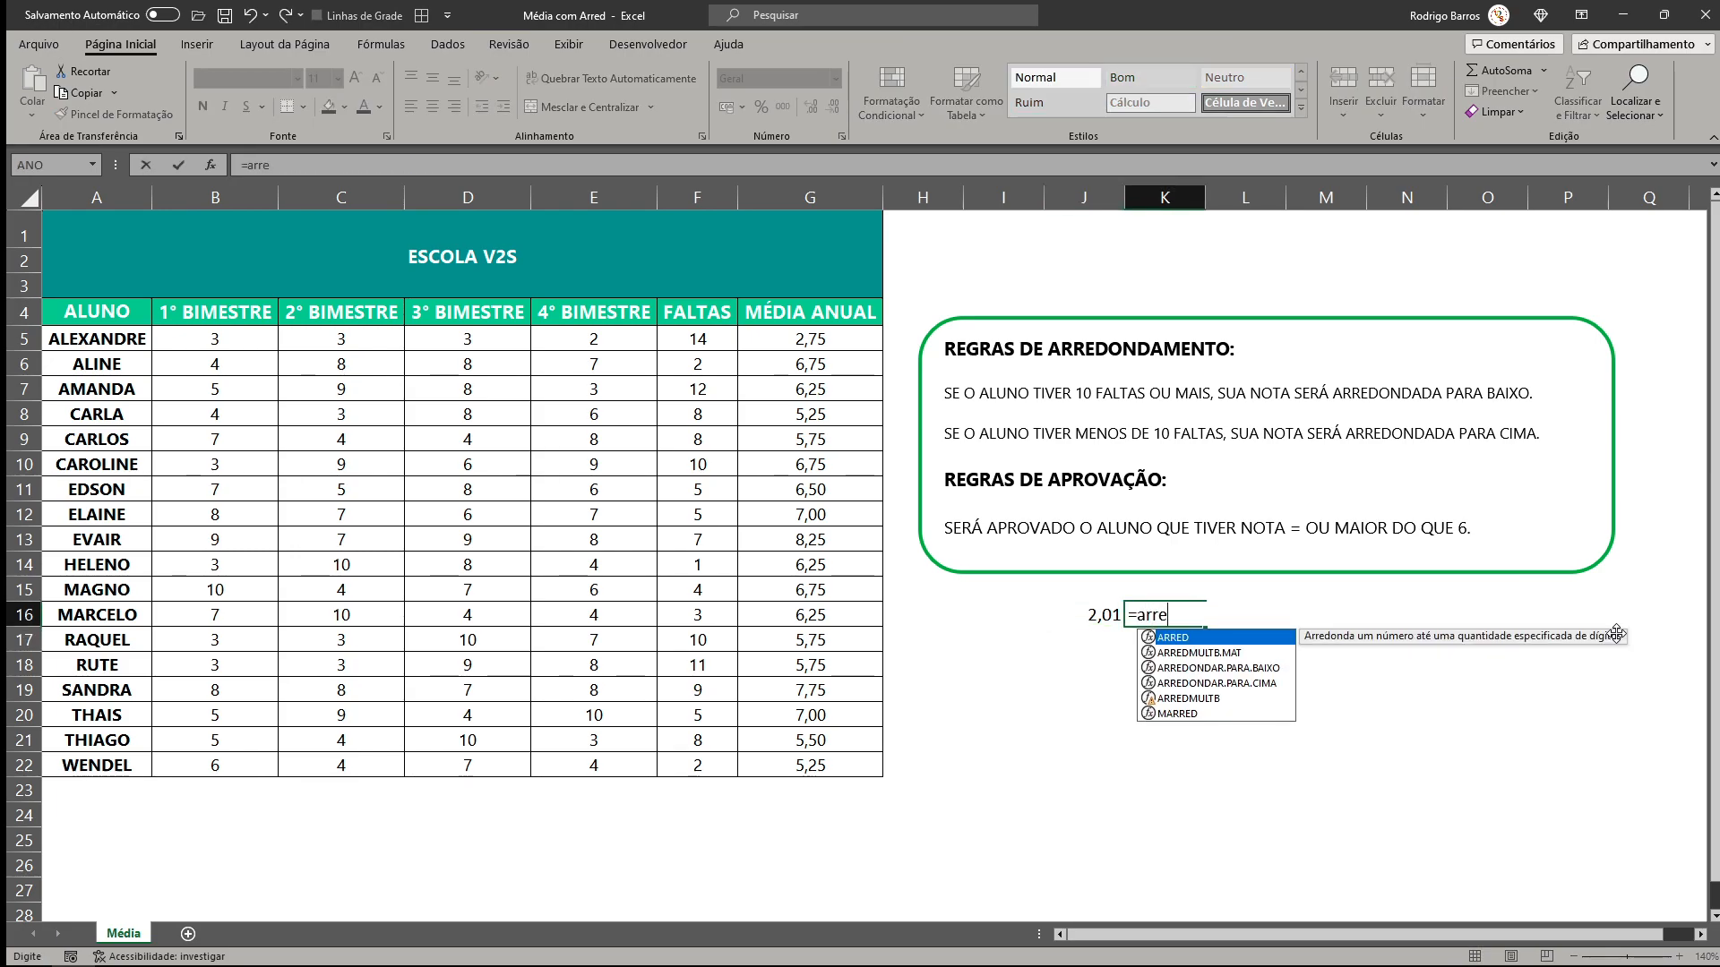
{"action": "key", "text": "Down"}
{"action": "key", "text": "Down"}
{"action": "key", "text": "Down"}
{"action": "key", "text": "Tab"}
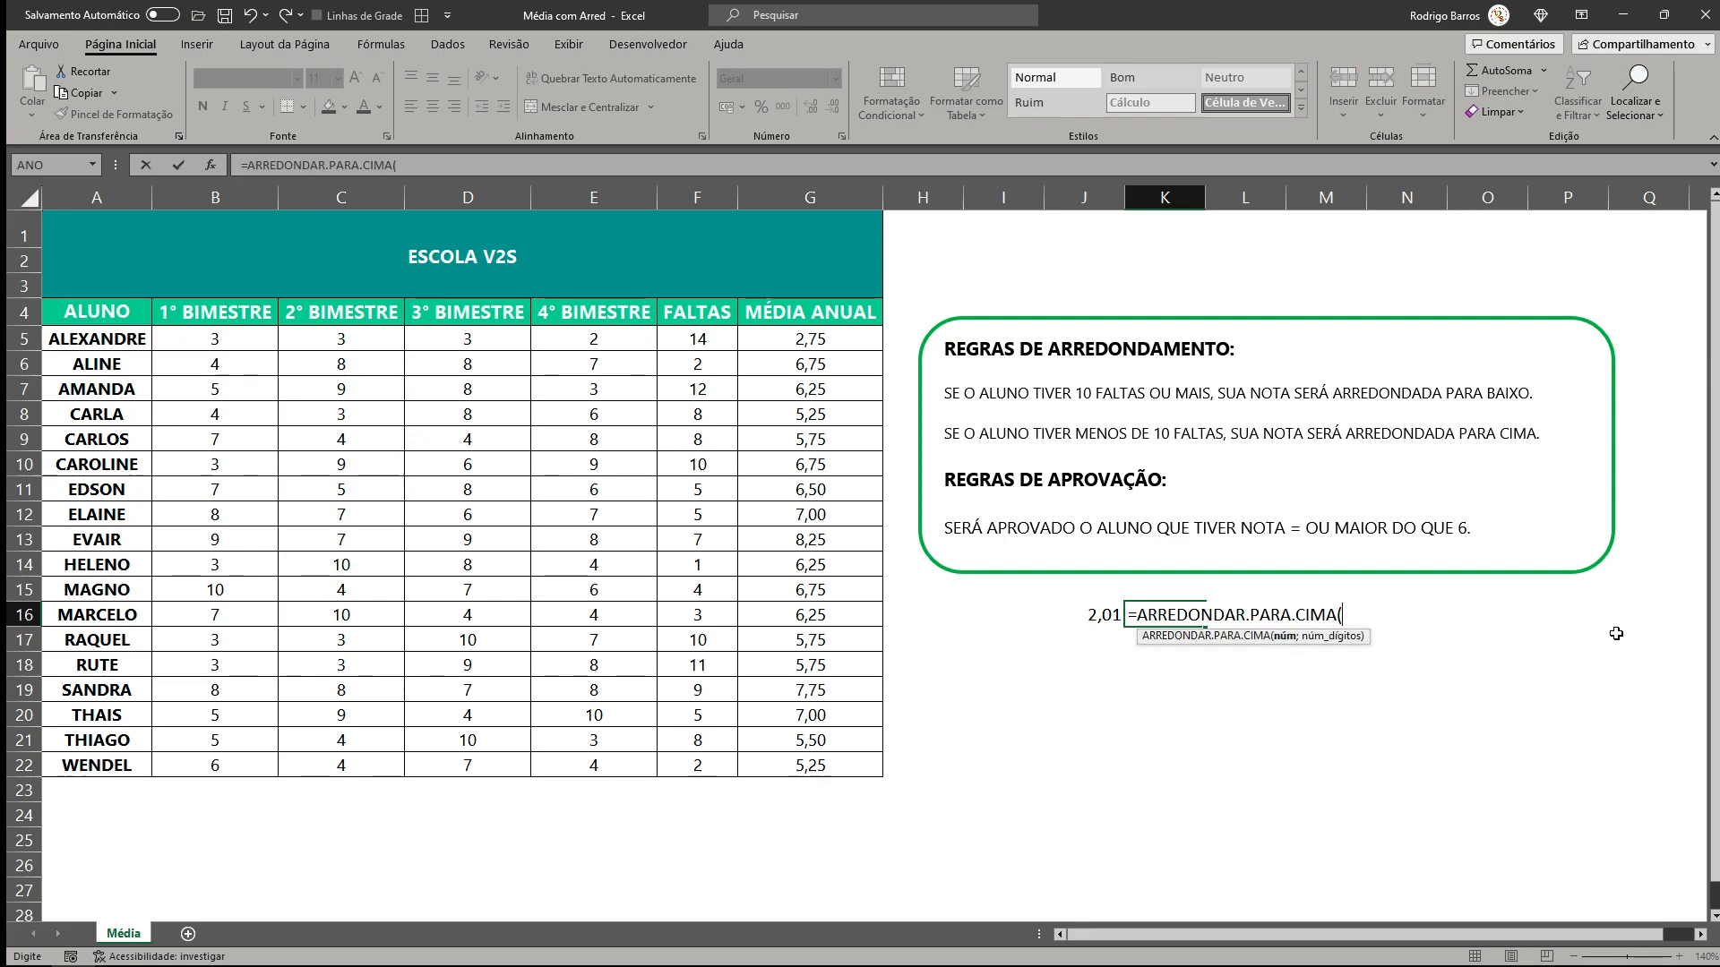
{"action": "left_click", "coordinate": [1100, 616]}
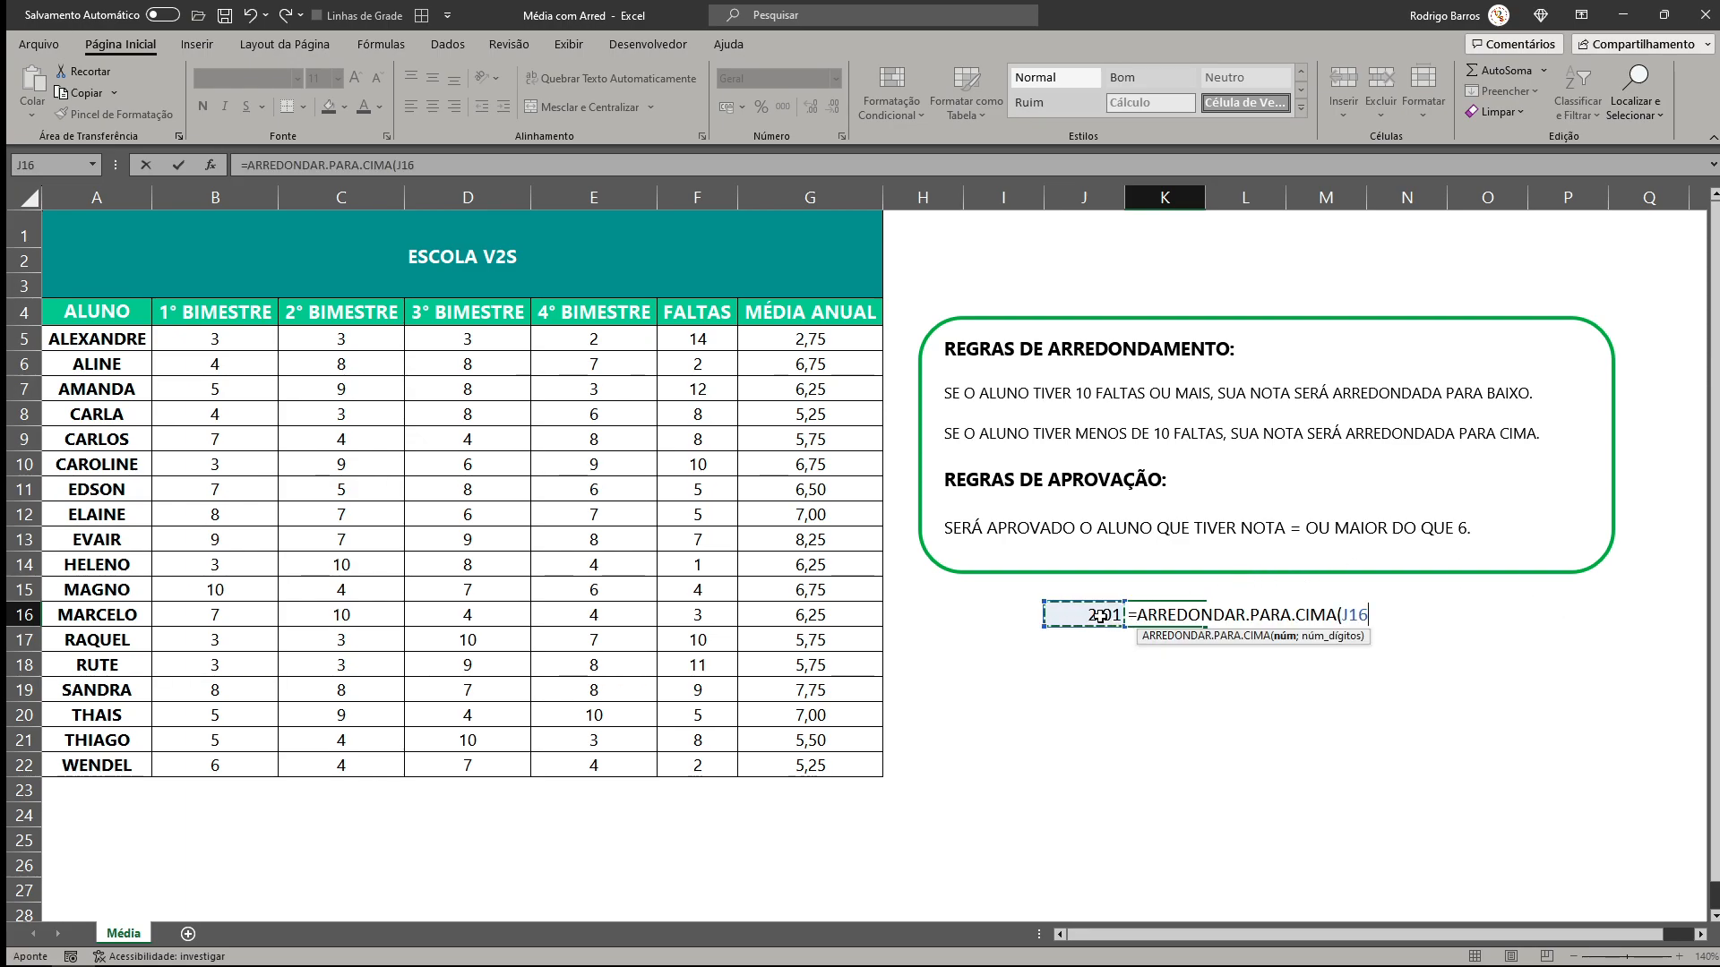
{"action": "type", "text": ";0)"}
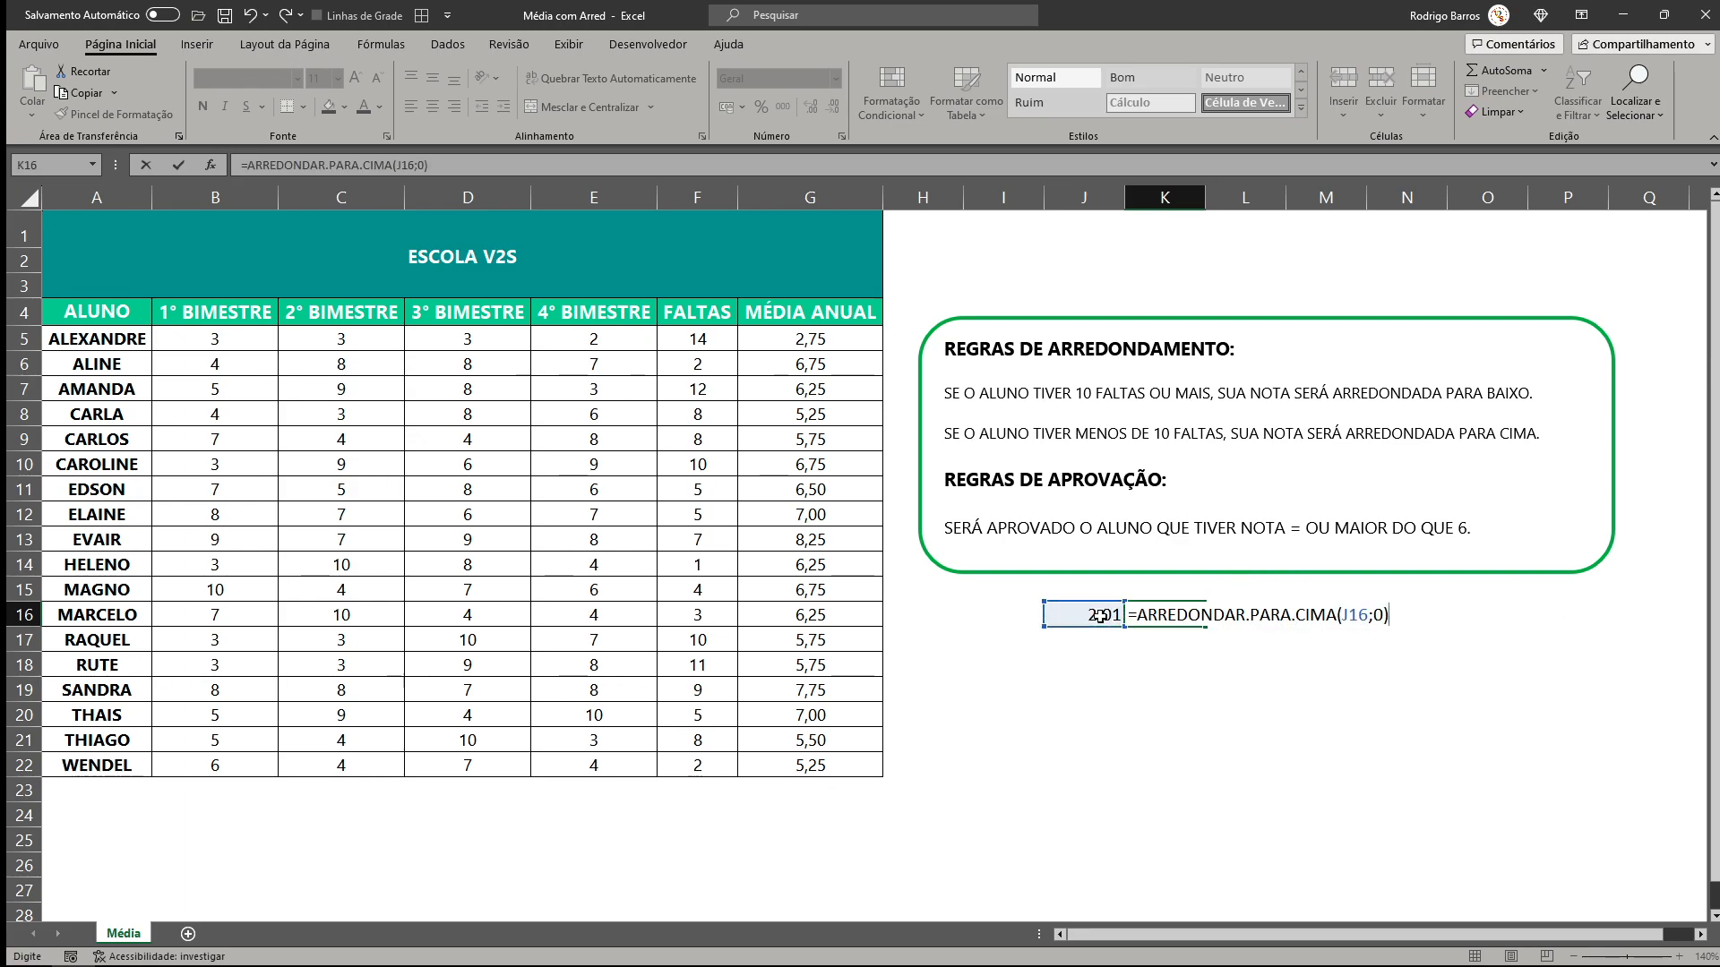
{"action": "key", "text": "Return"}
Set the test value in J16 to 2,99 to try the round-up formula.
{"action": "left_click", "coordinate": [1100, 617]}
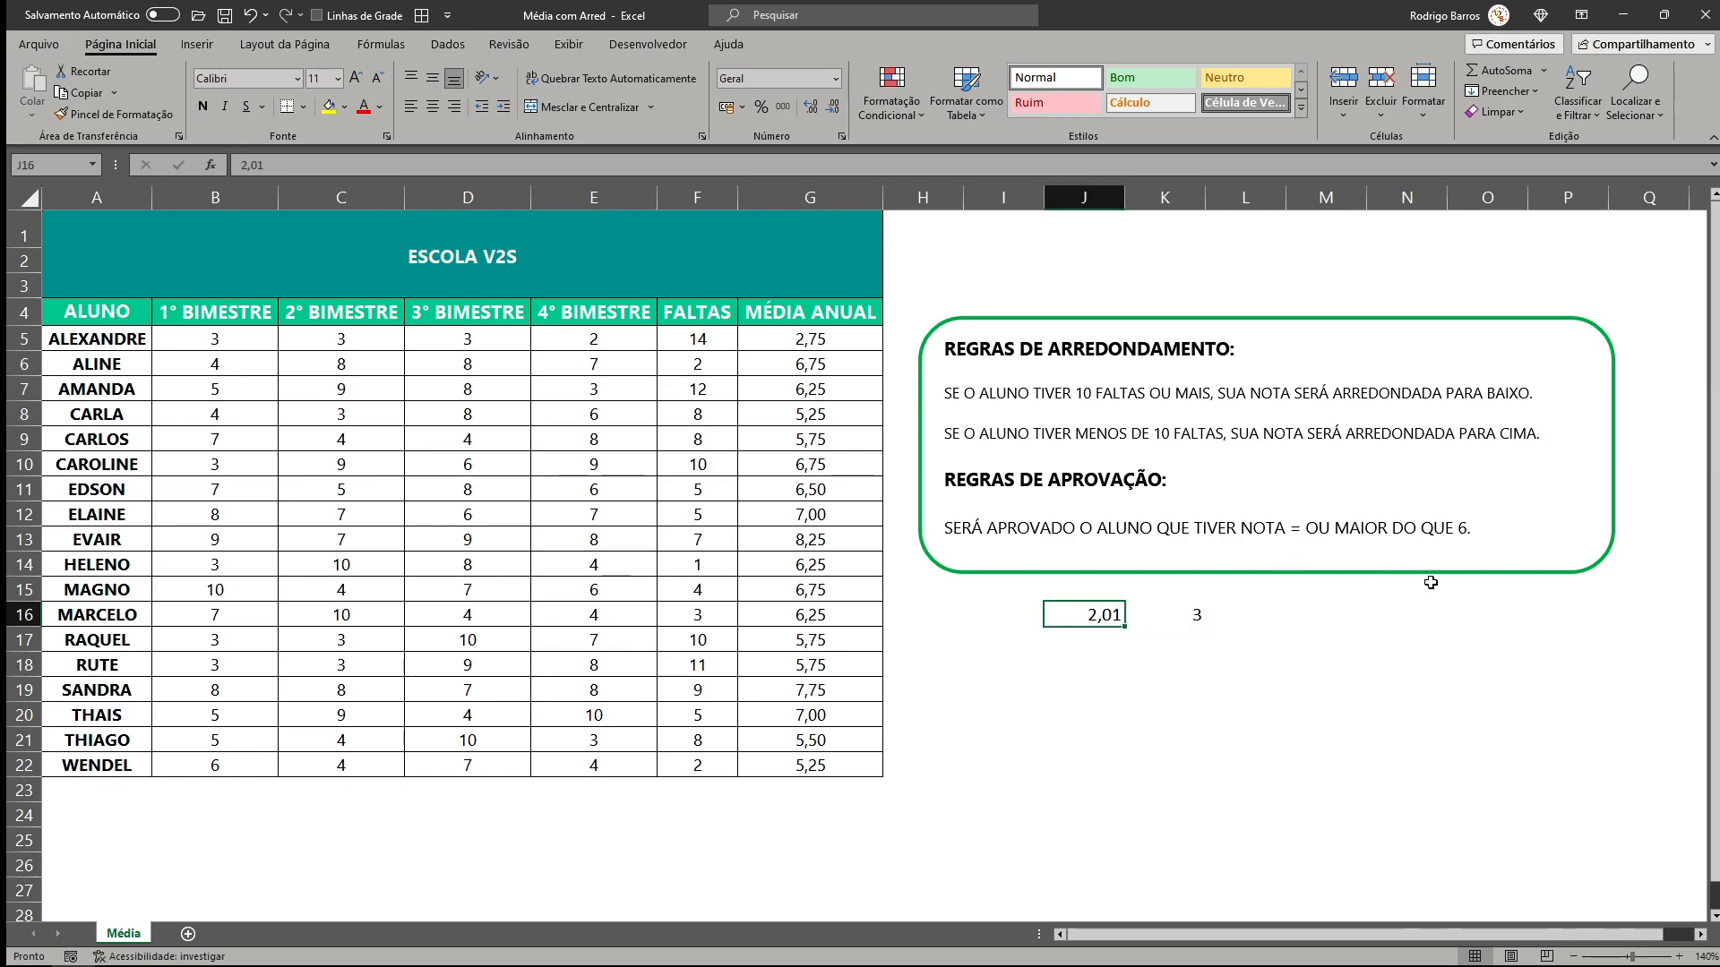
{"action": "type", "text": "2,99"}
{"action": "key", "text": "Return"}
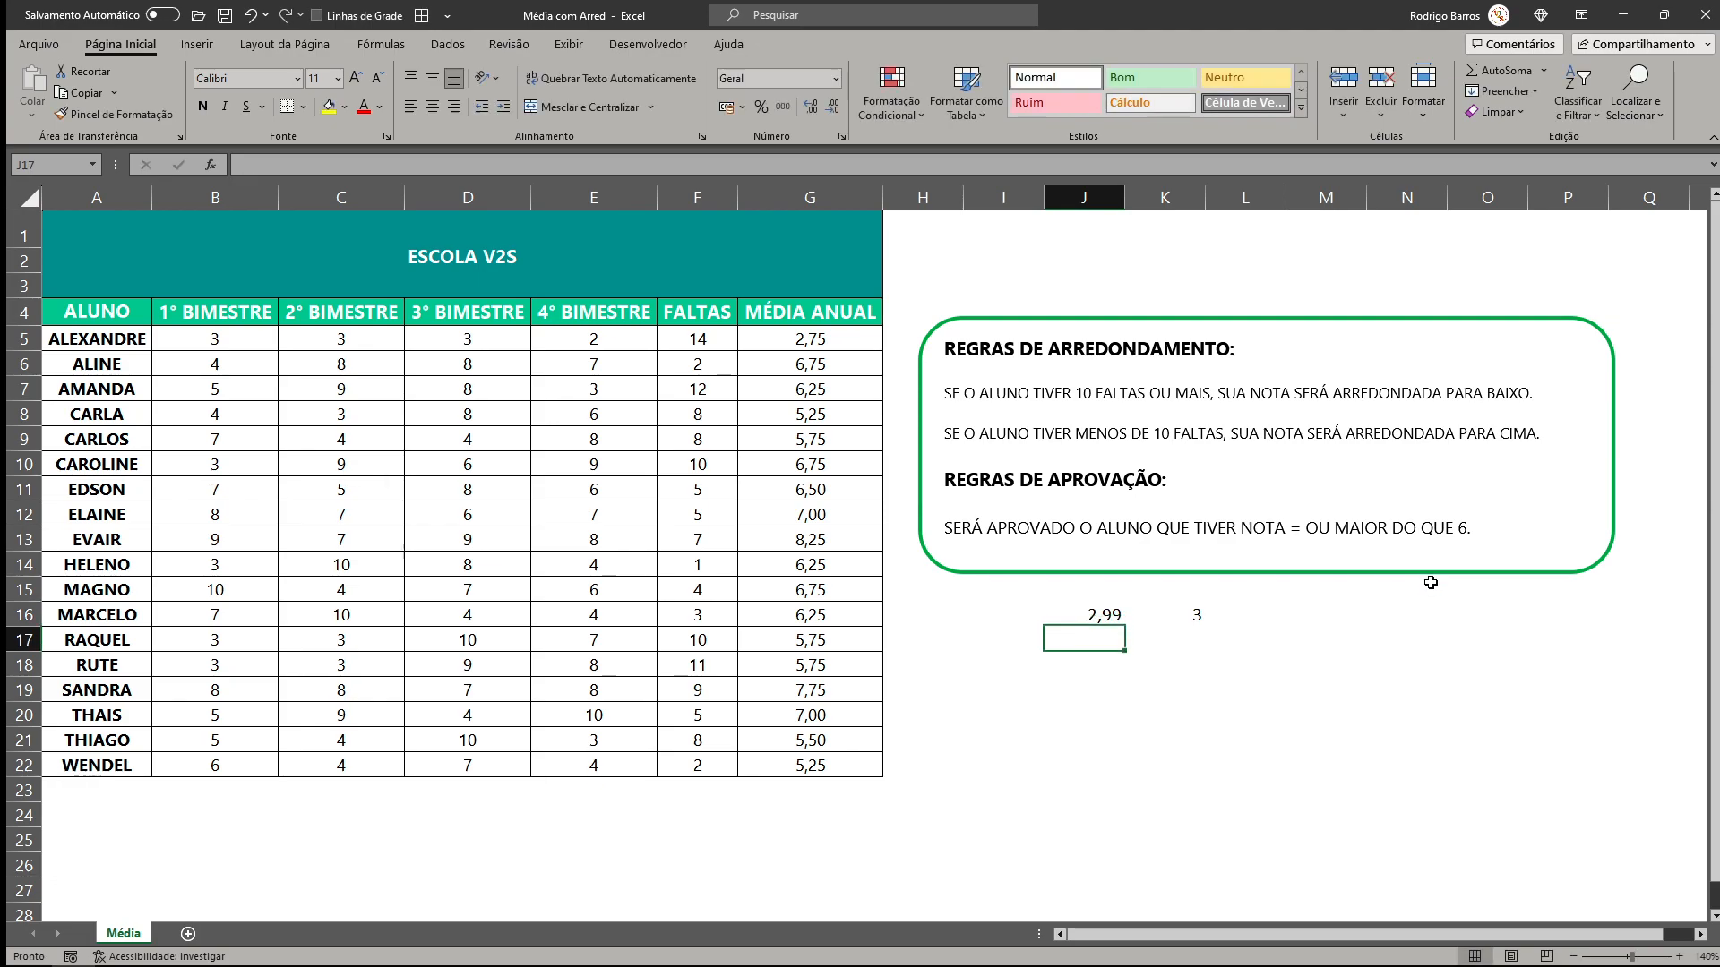
Clear the test value in J16 and the rounding formula in K16.
{"action": "key", "text": "Up"}
{"action": "key", "text": "Delete"}
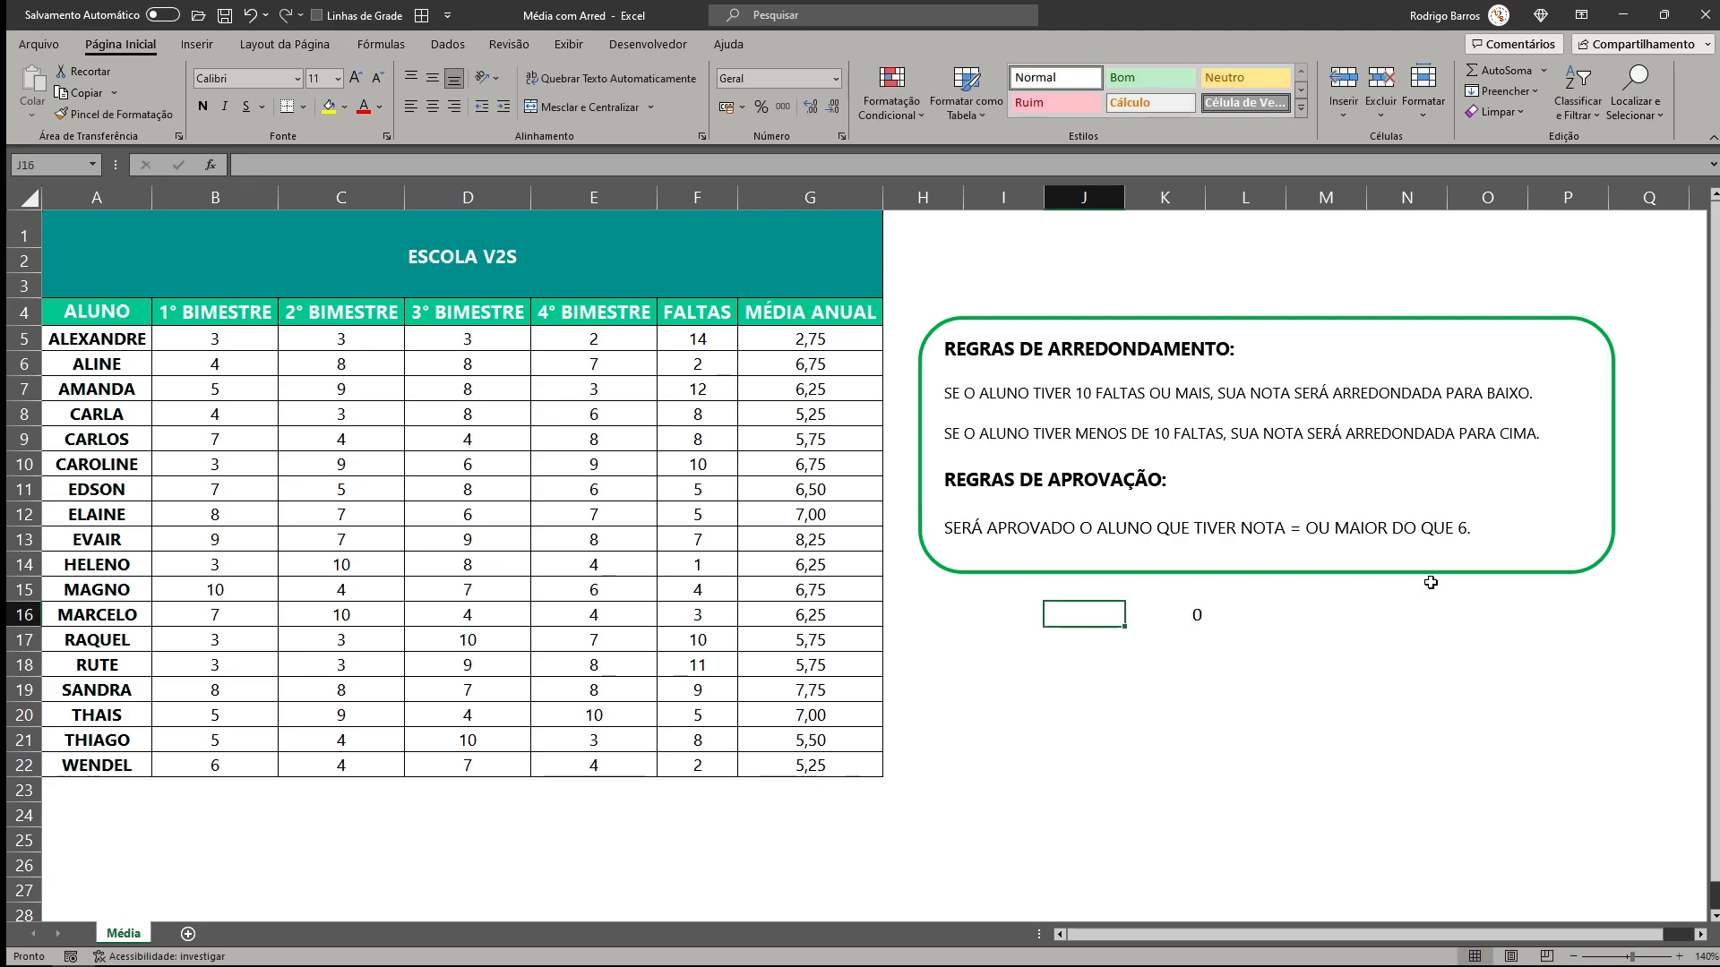
{"action": "key", "text": "Right"}
{"action": "key", "text": "Delete"}
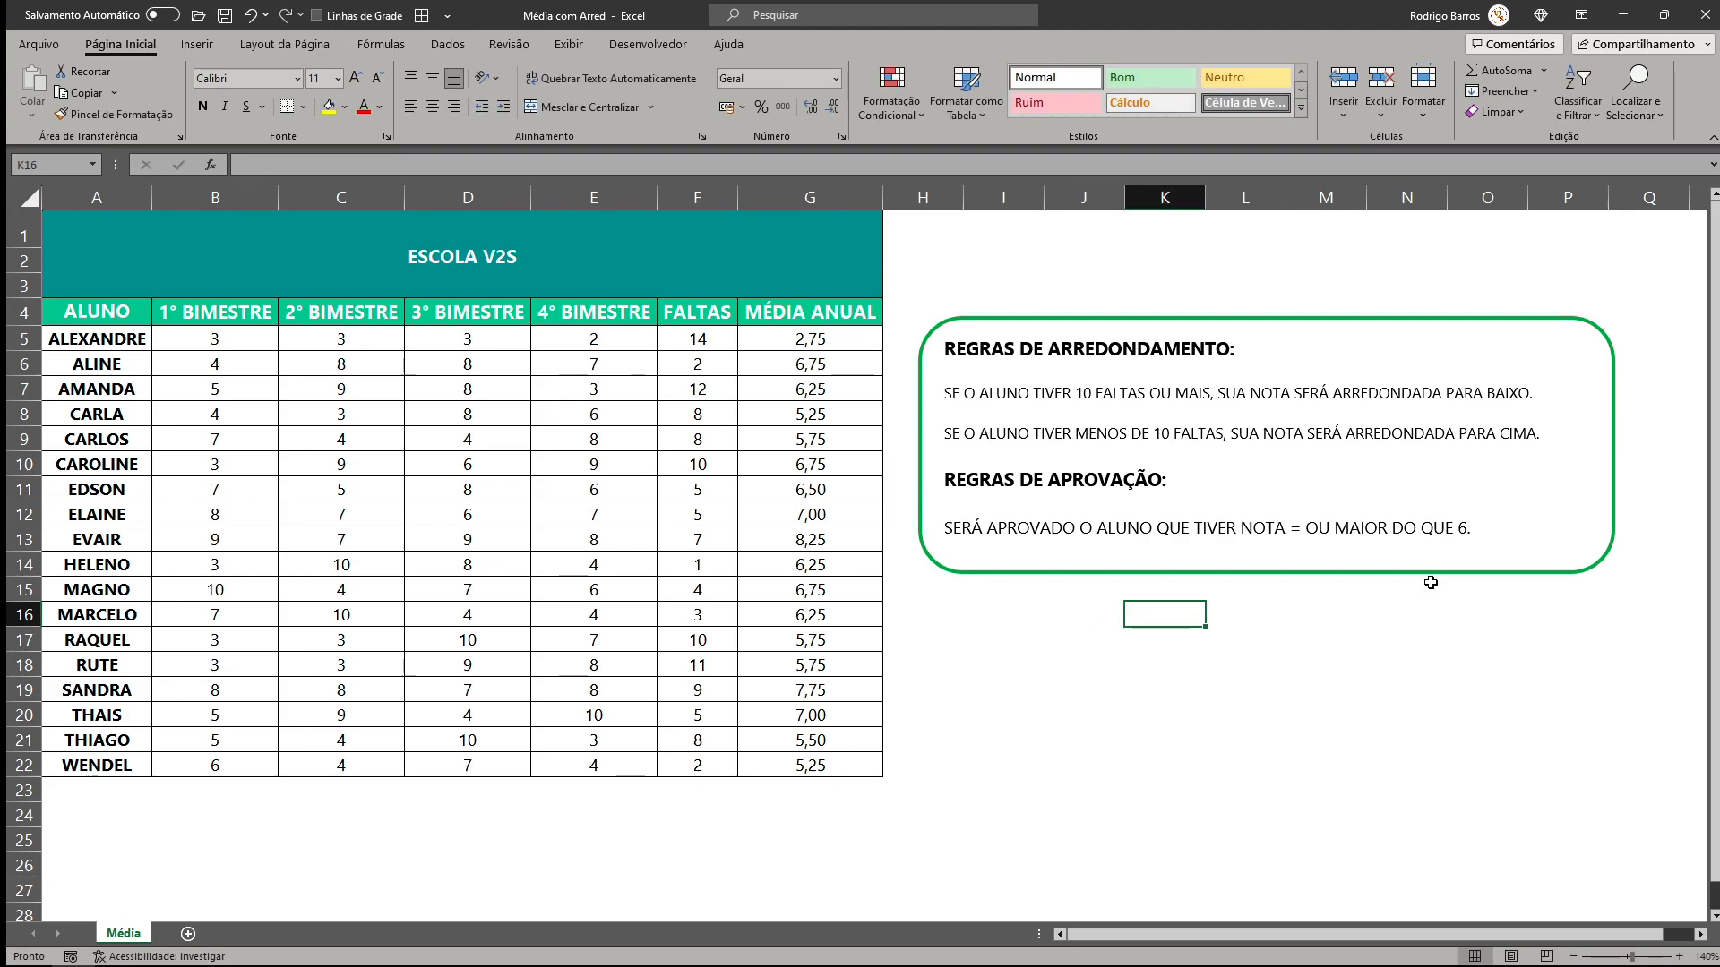
Edit the average formula in G5, inserting an SE function with the logical test F5>=10 before MÉDIA(B5:E5).
{"action": "left_click", "coordinate": [803, 339]}
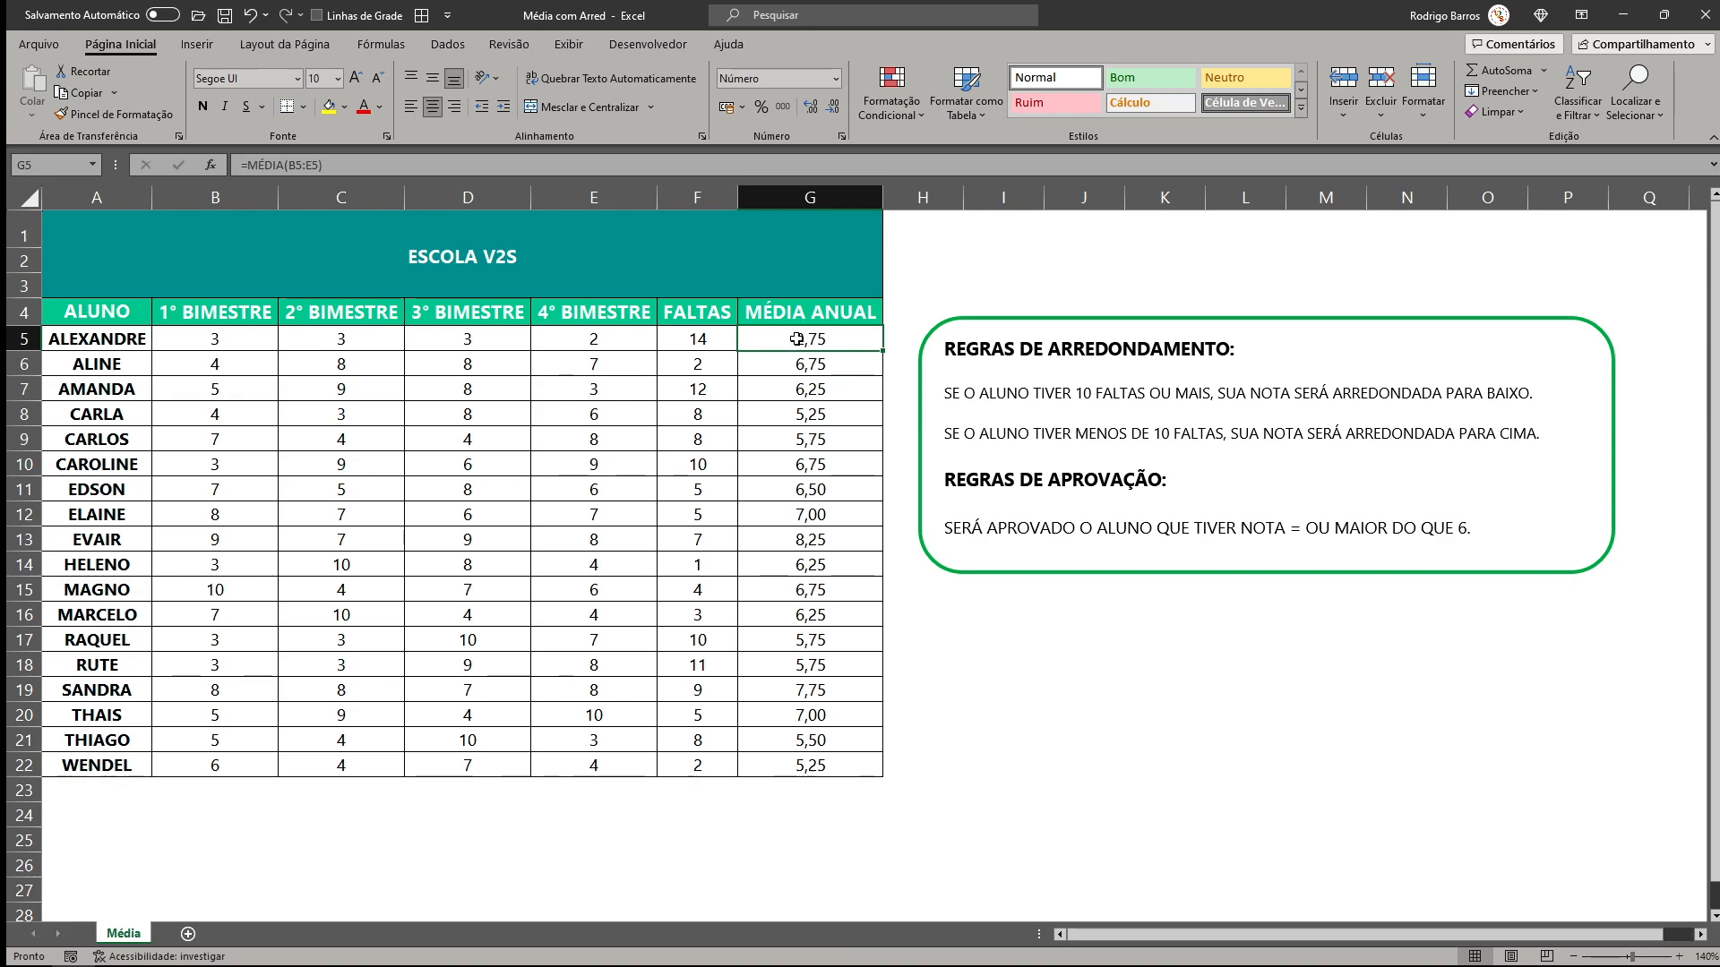
{"action": "double_click", "coordinate": [802, 337]}
{"action": "left_click", "coordinate": [750, 339]}
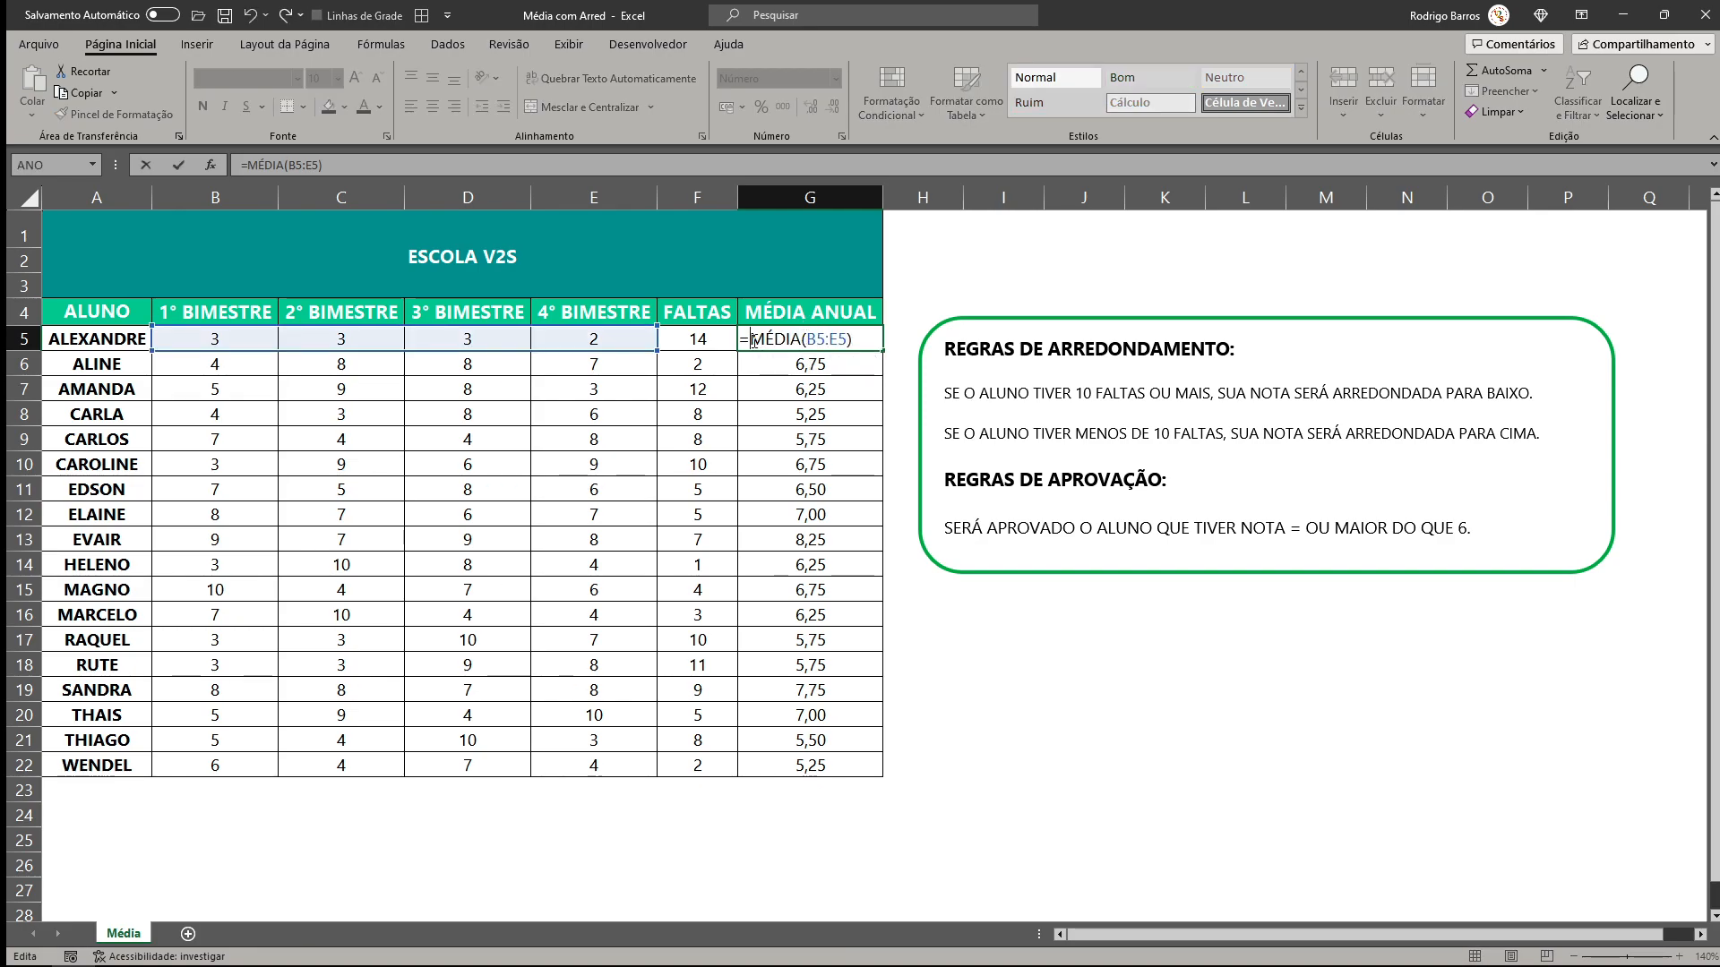
{"action": "type", "text": "s"}
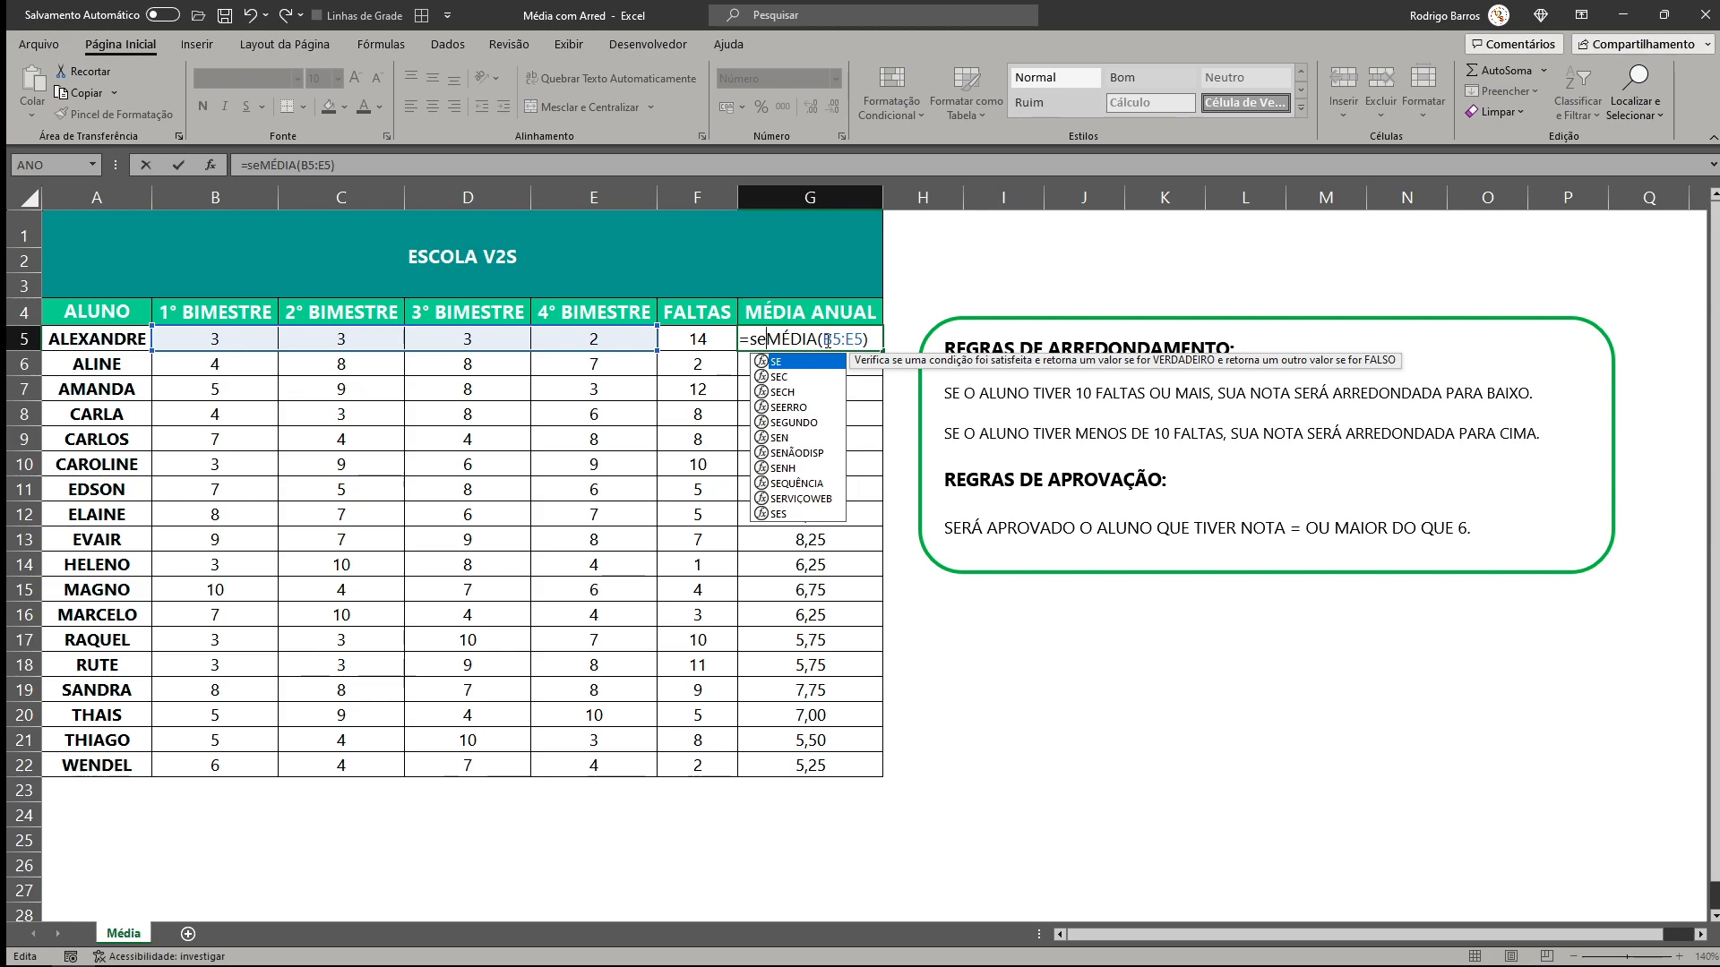
{"action": "type", "text": "e"}
{"action": "key", "text": "Tab"}
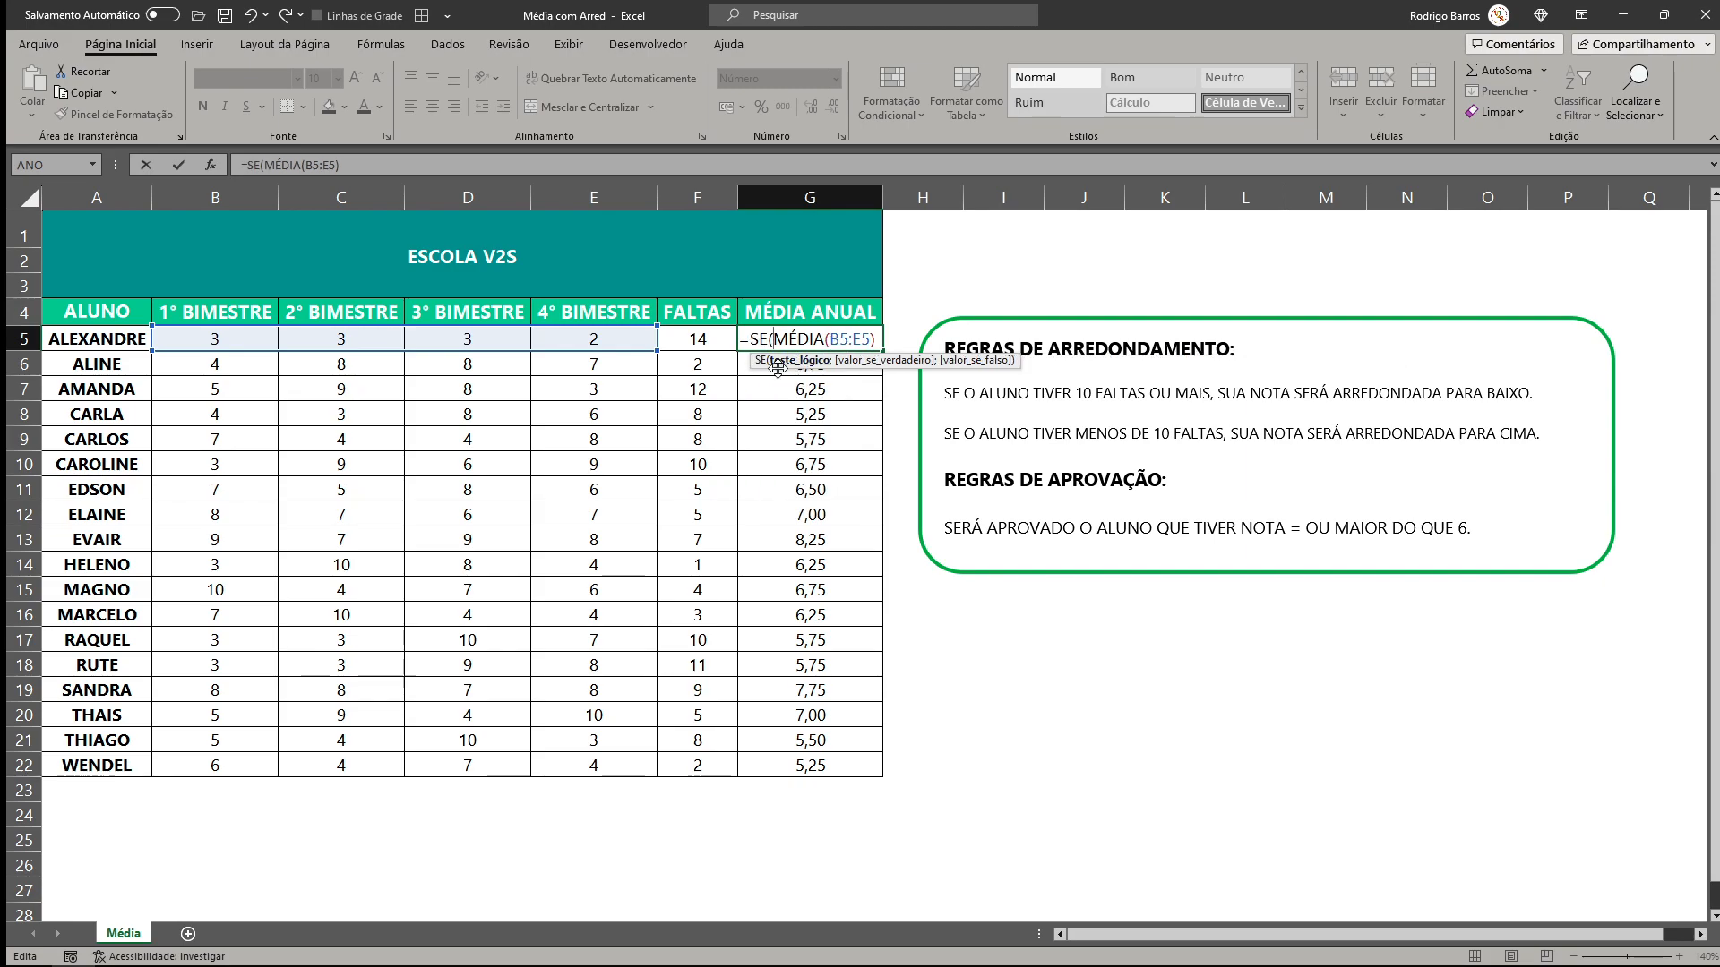
{"action": "left_click", "coordinate": [703, 340]}
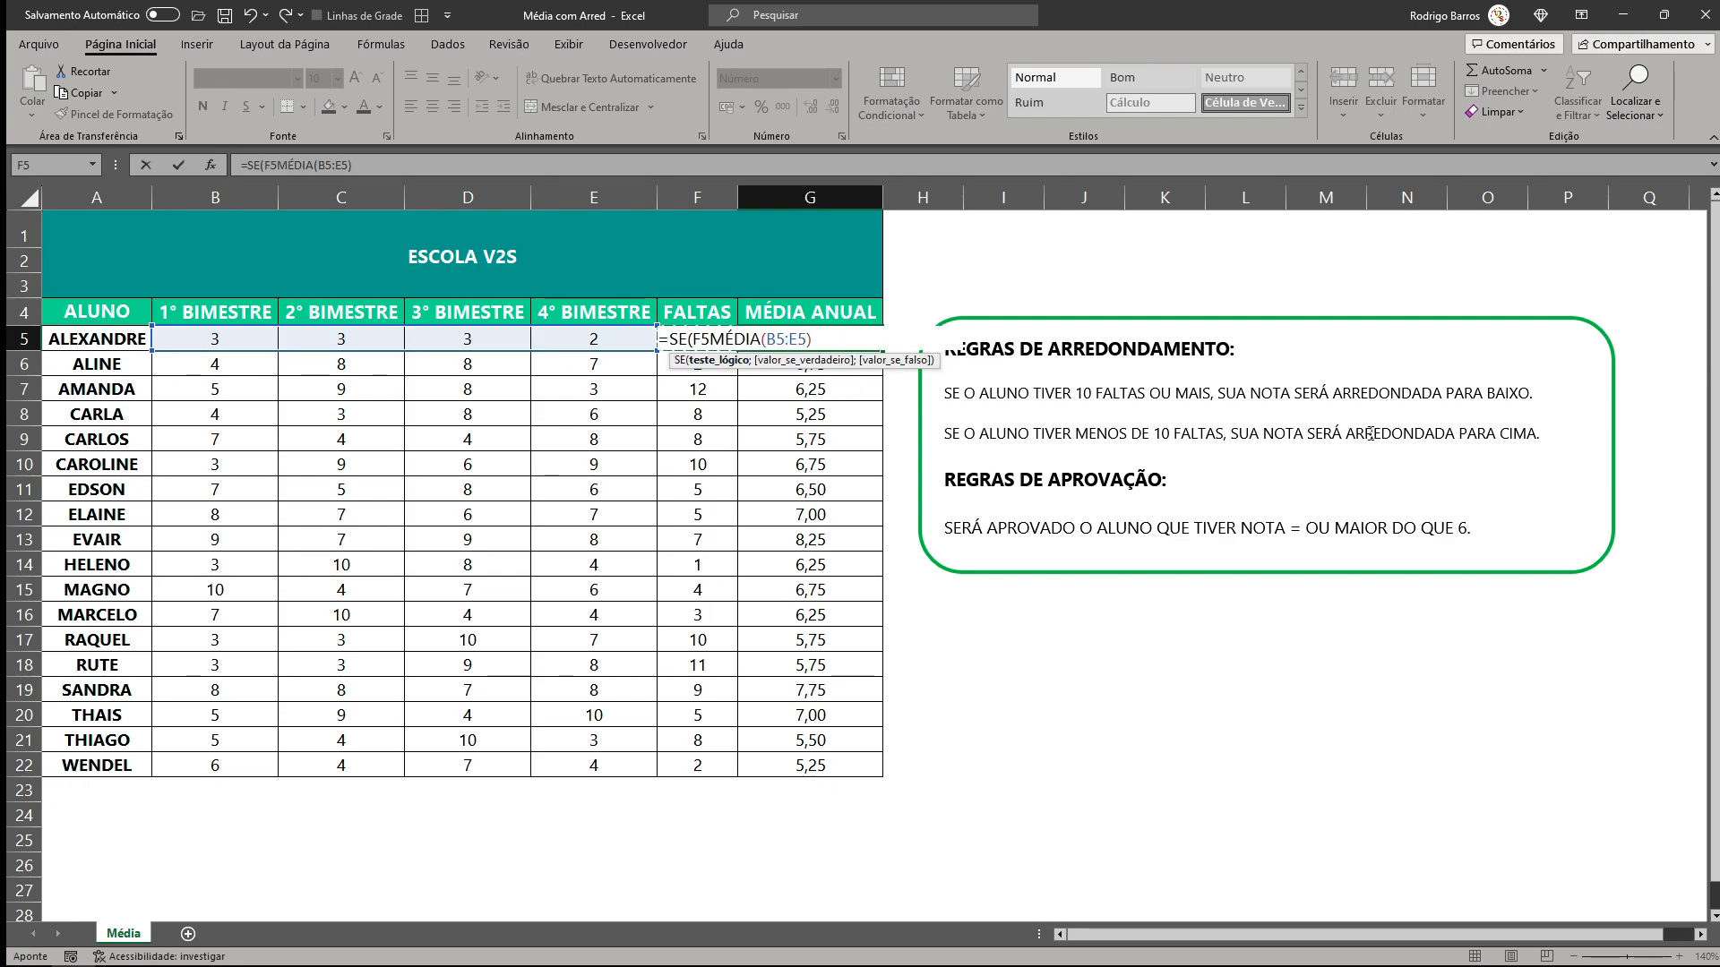
{"action": "type", "text": ">=10"}
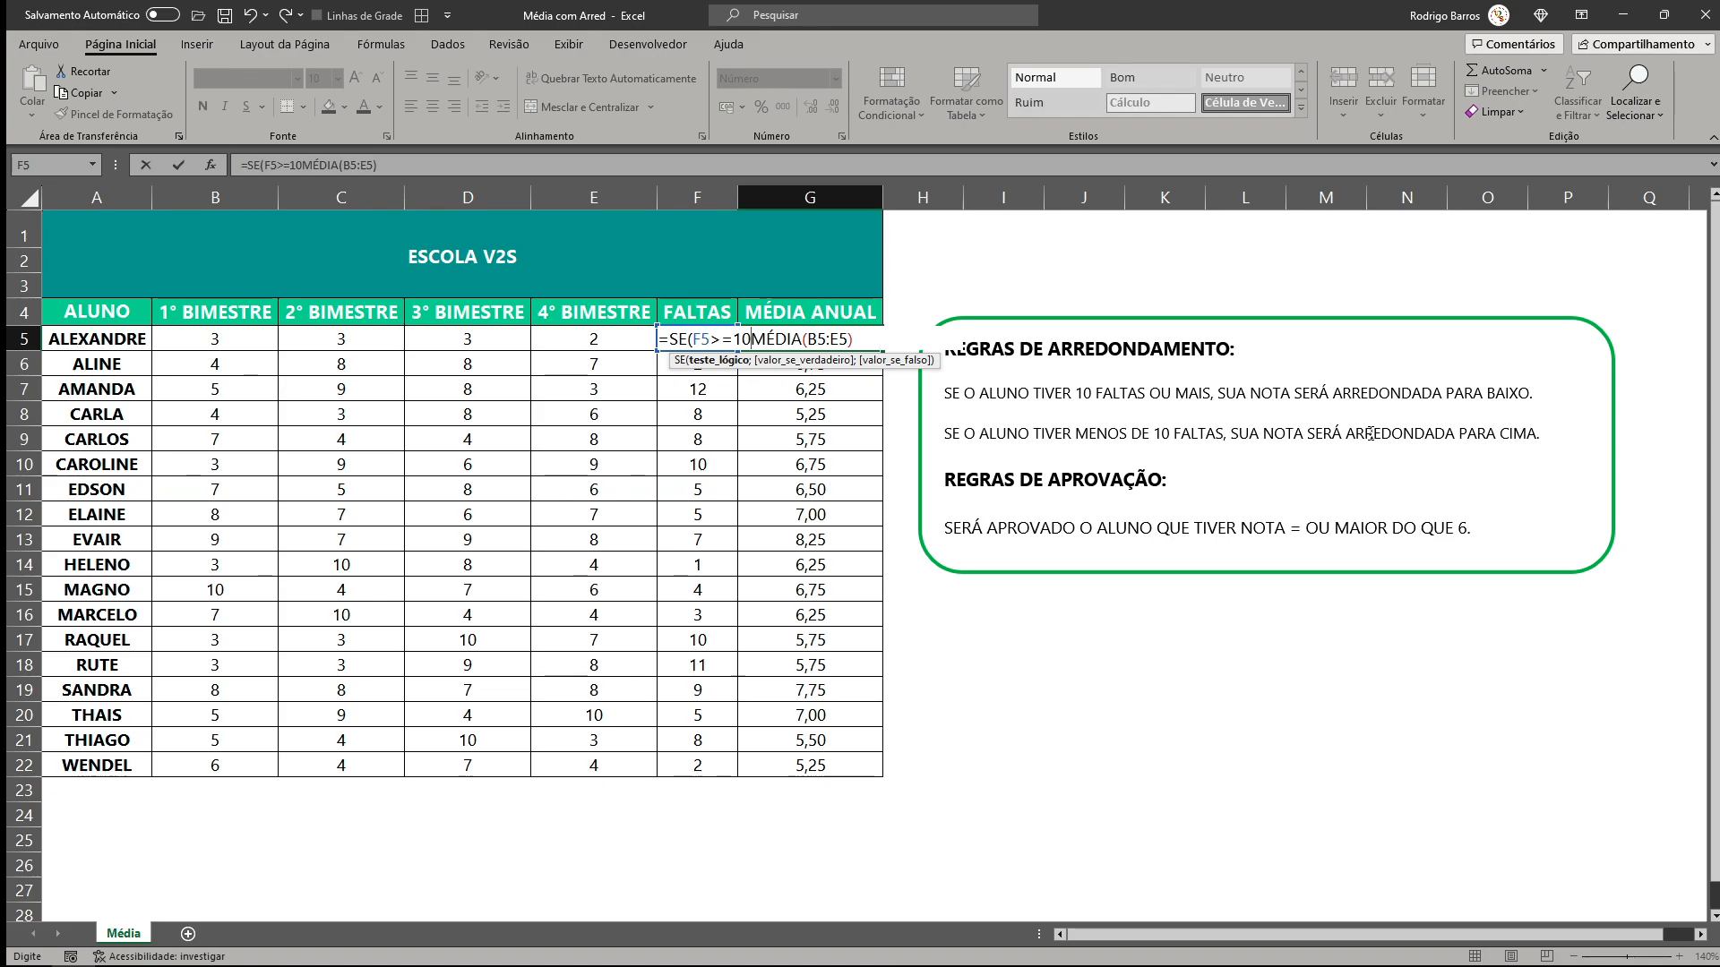
Complete the value-if-true argument of G5's SE formula as ARREDONDAR.PARA.BAIXO(MÉDIA(B5:E5);0).
{"action": "type", "text": ";"}
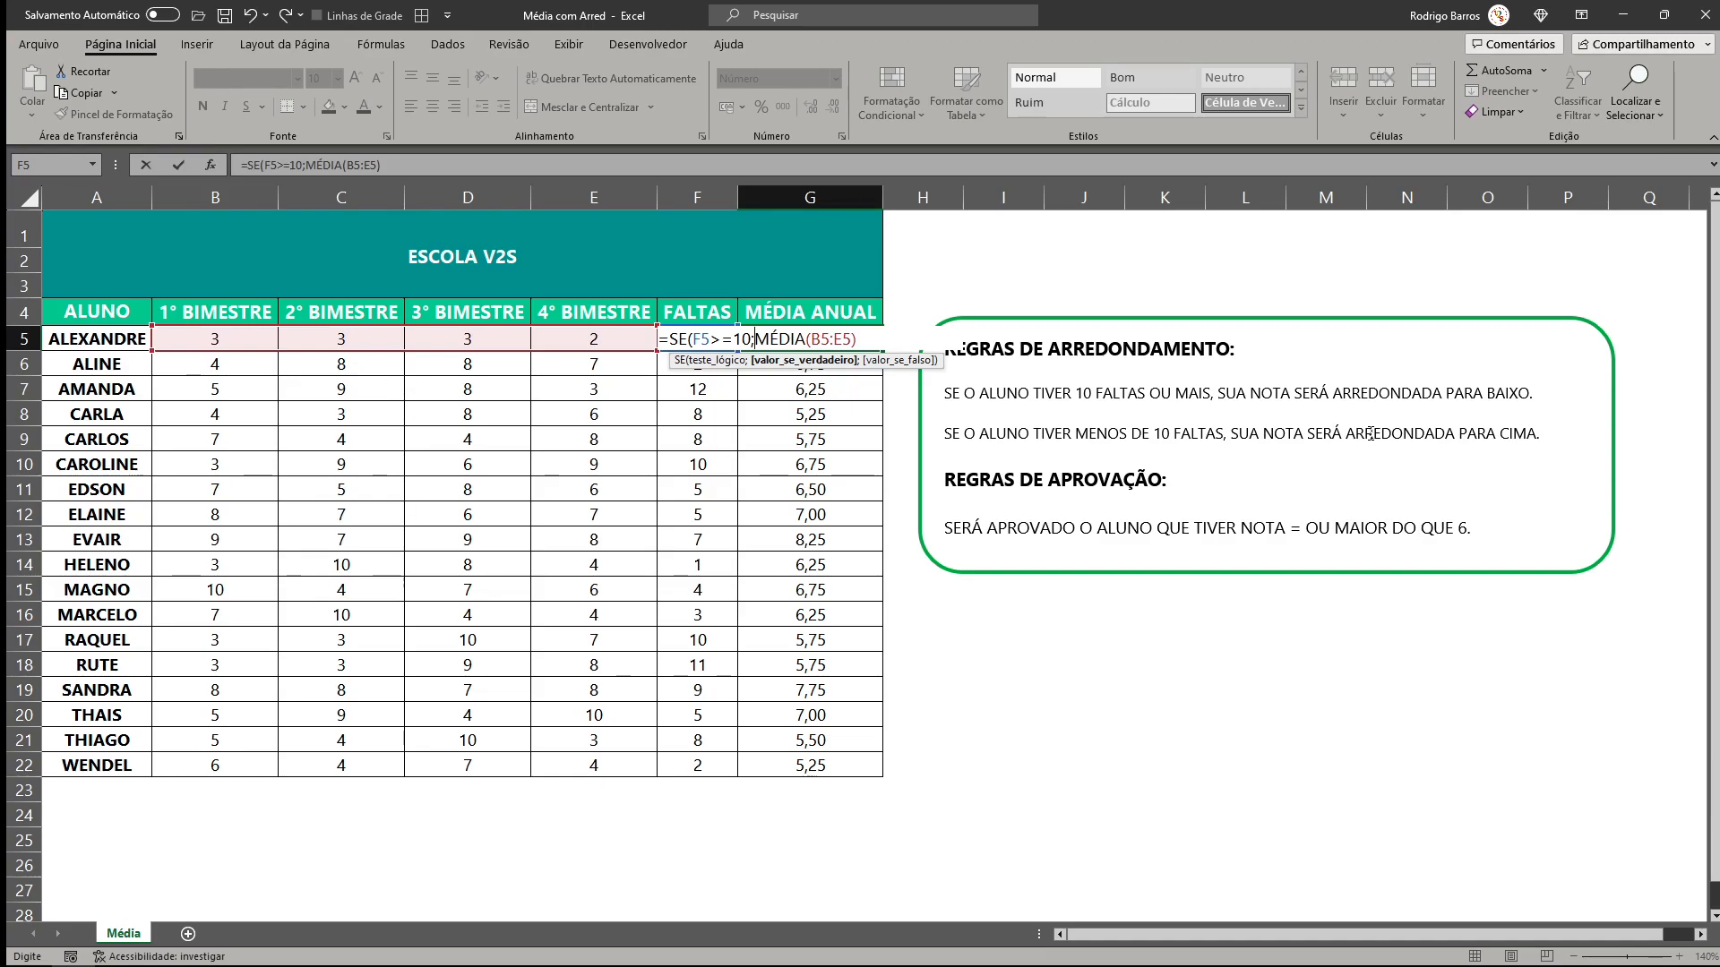
{"action": "type", "text": "arre"}
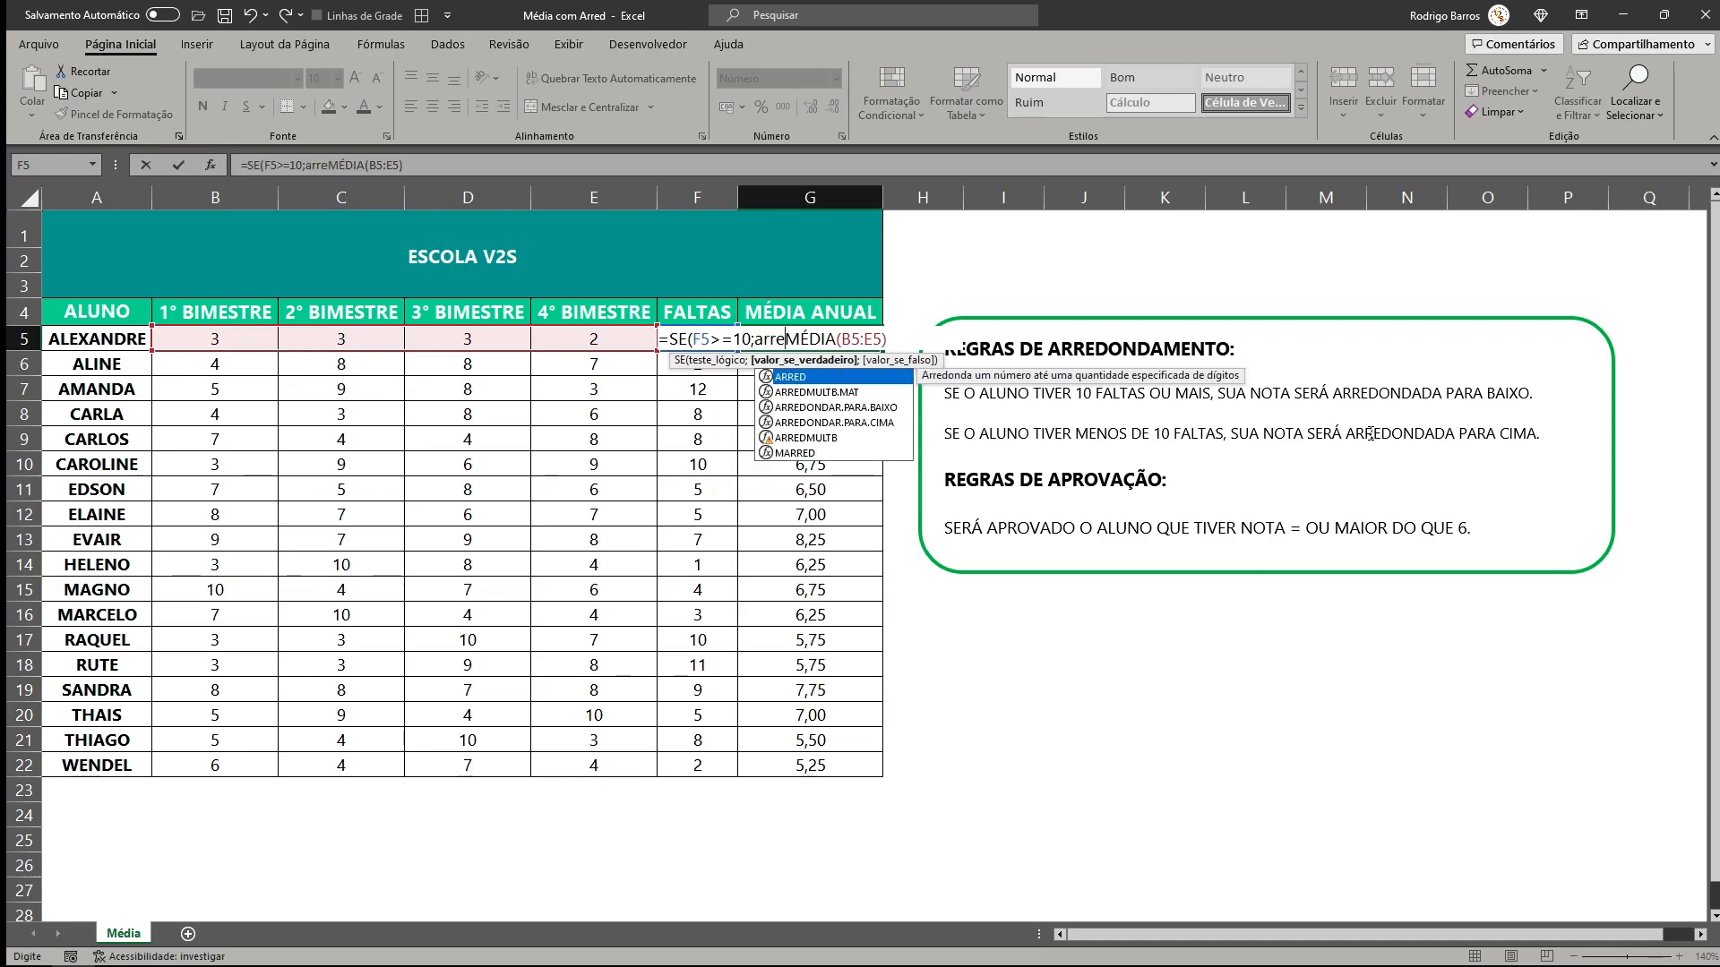
{"action": "key", "text": "Down"}
{"action": "key", "text": "Down"}
{"action": "key", "text": "Tab"}
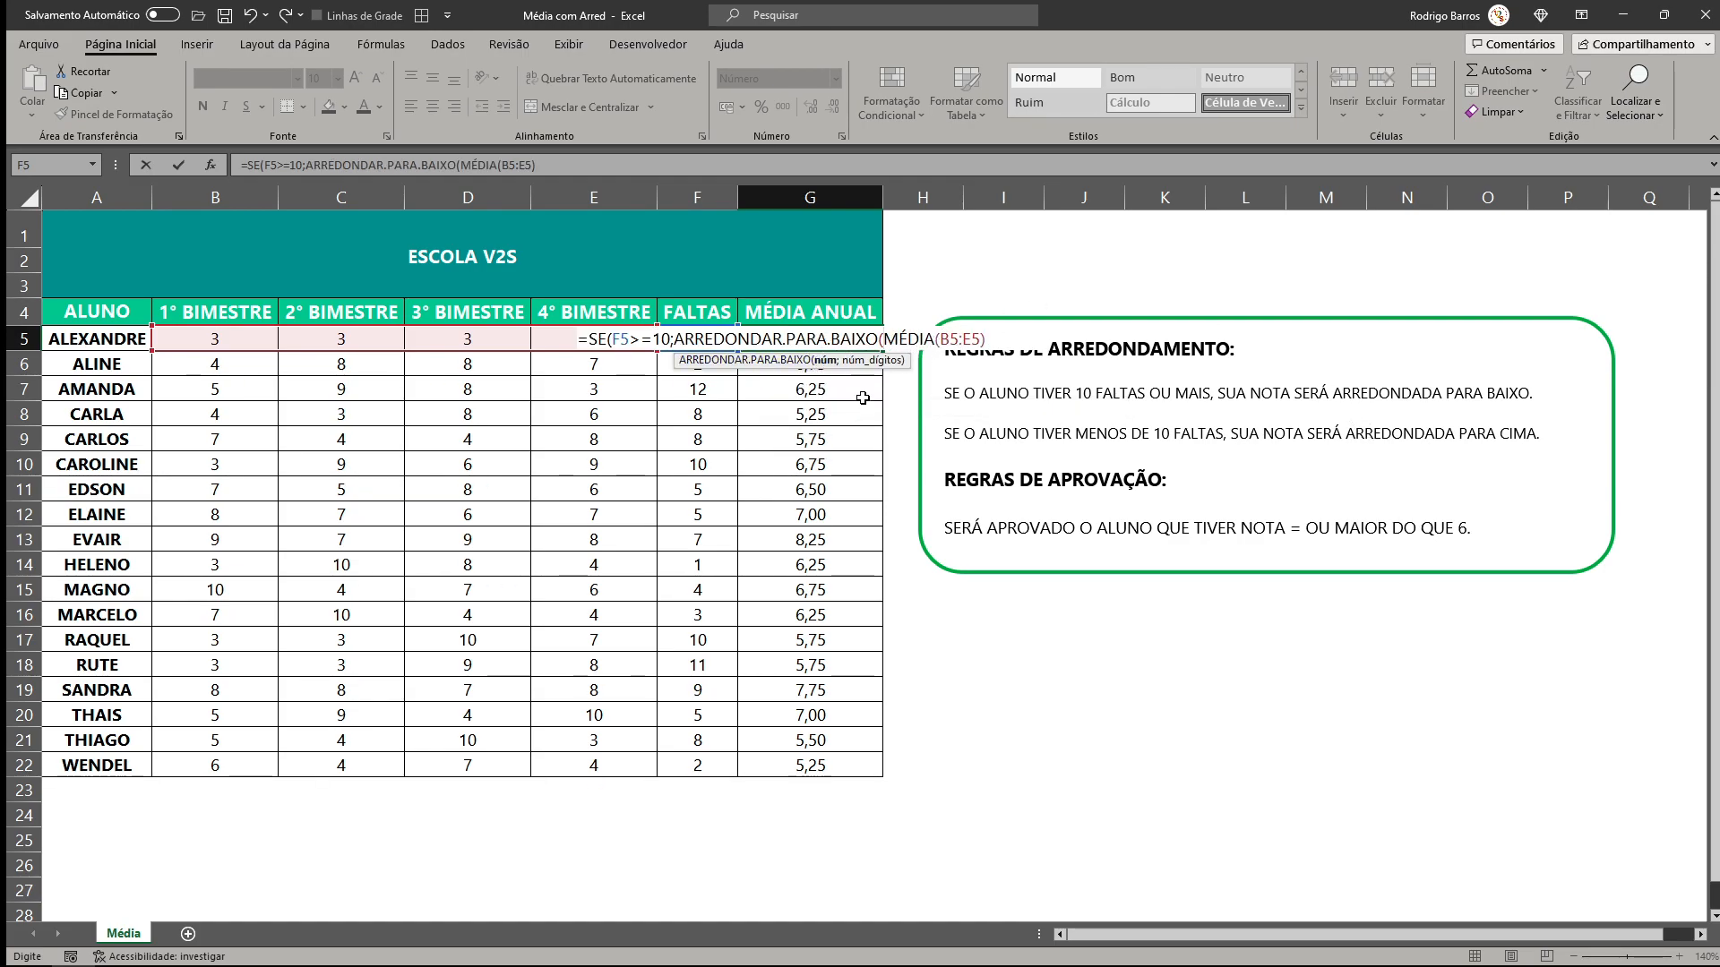
{"action": "left_click", "coordinate": [997, 340]}
{"action": "type", "text": ";"}
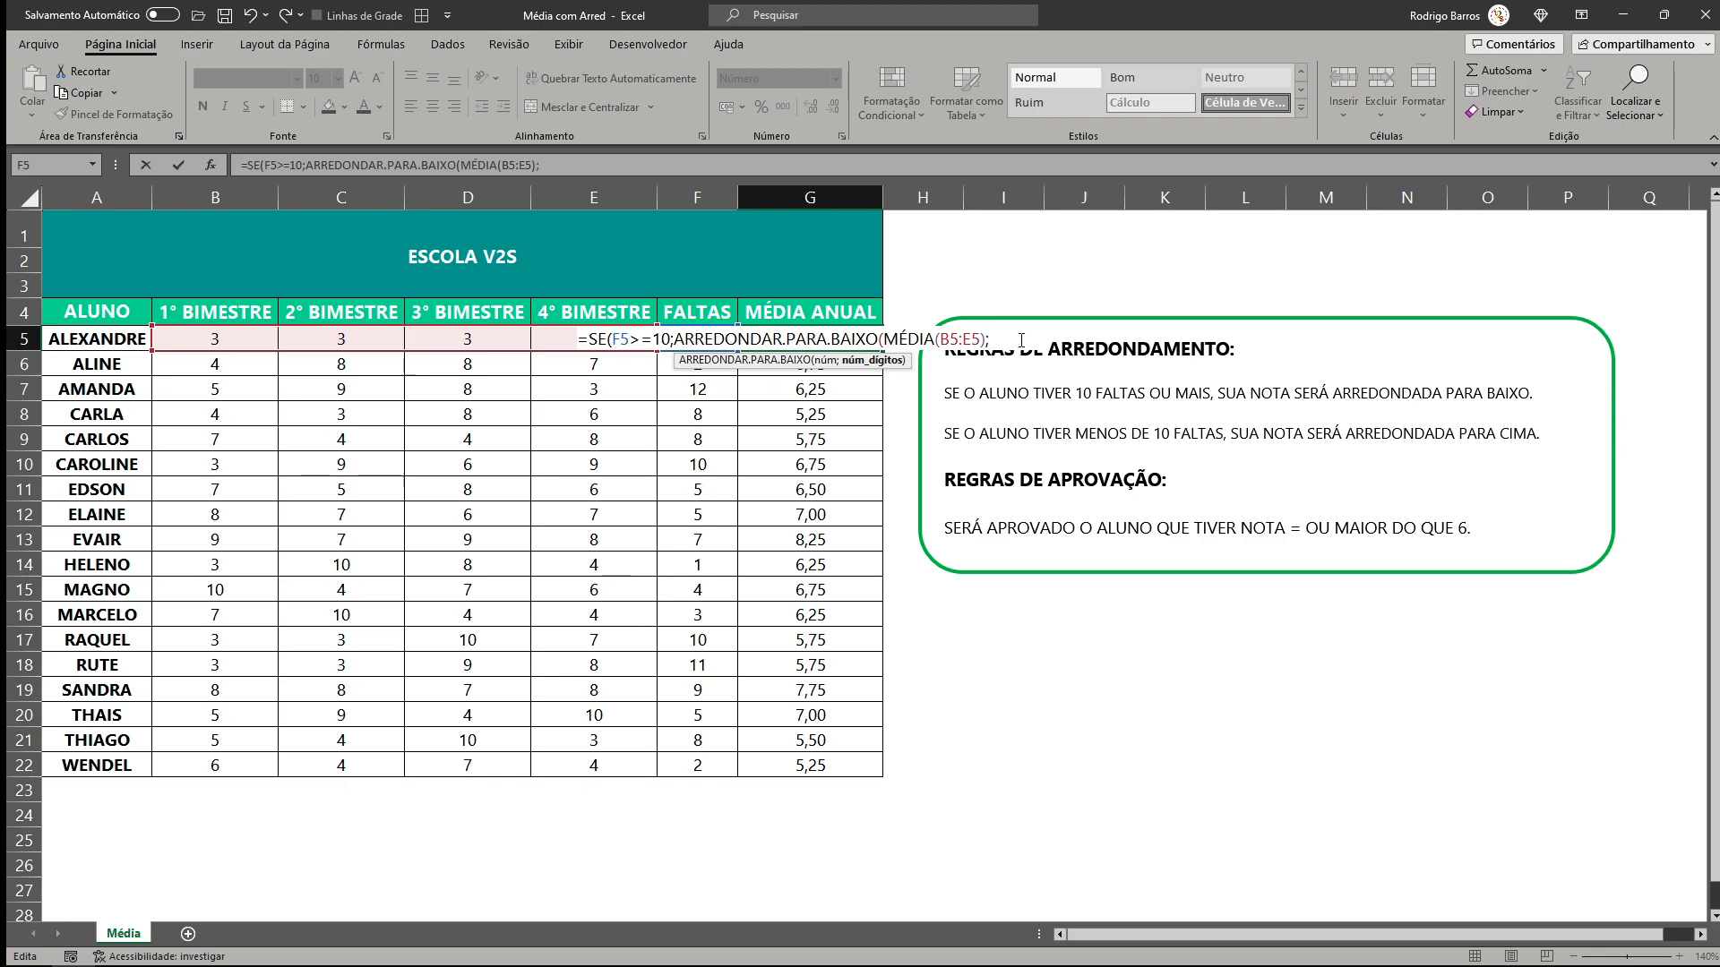
{"action": "type", "text": "0)"}
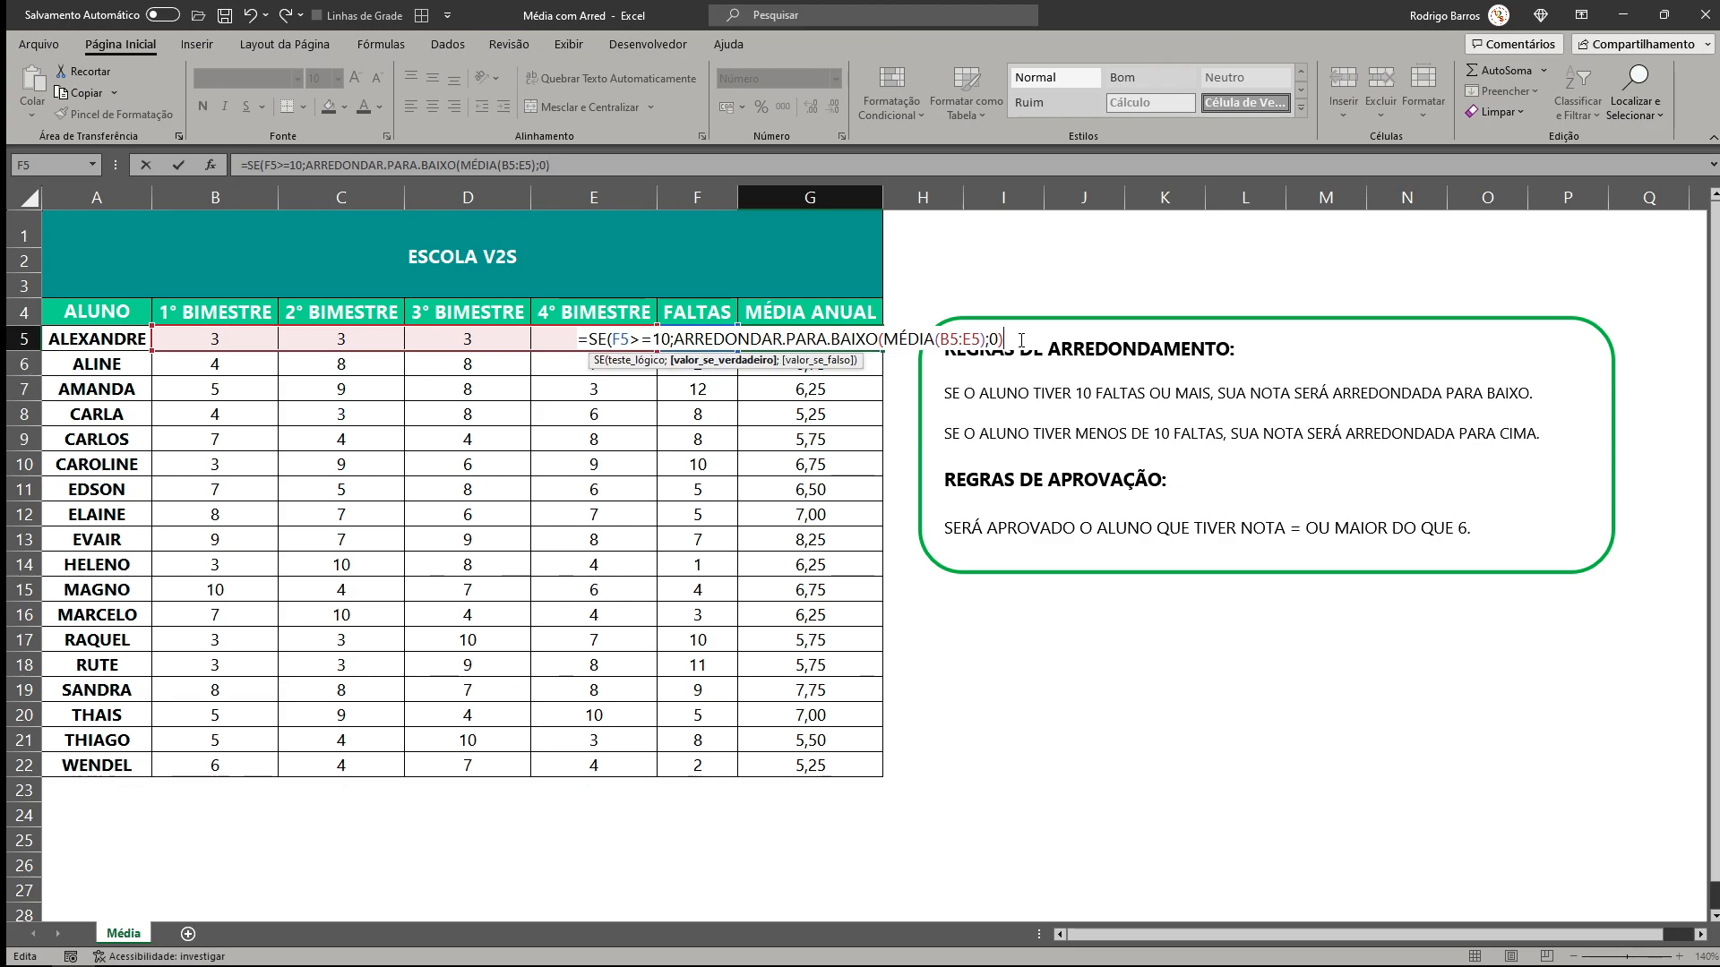
Copy the ARREDONDAR.PARA.BAIXO(MÉDIA(B5:E5);0) expression into the value-if-false argument of G5's SE formula.
{"action": "type", "text": ";"}
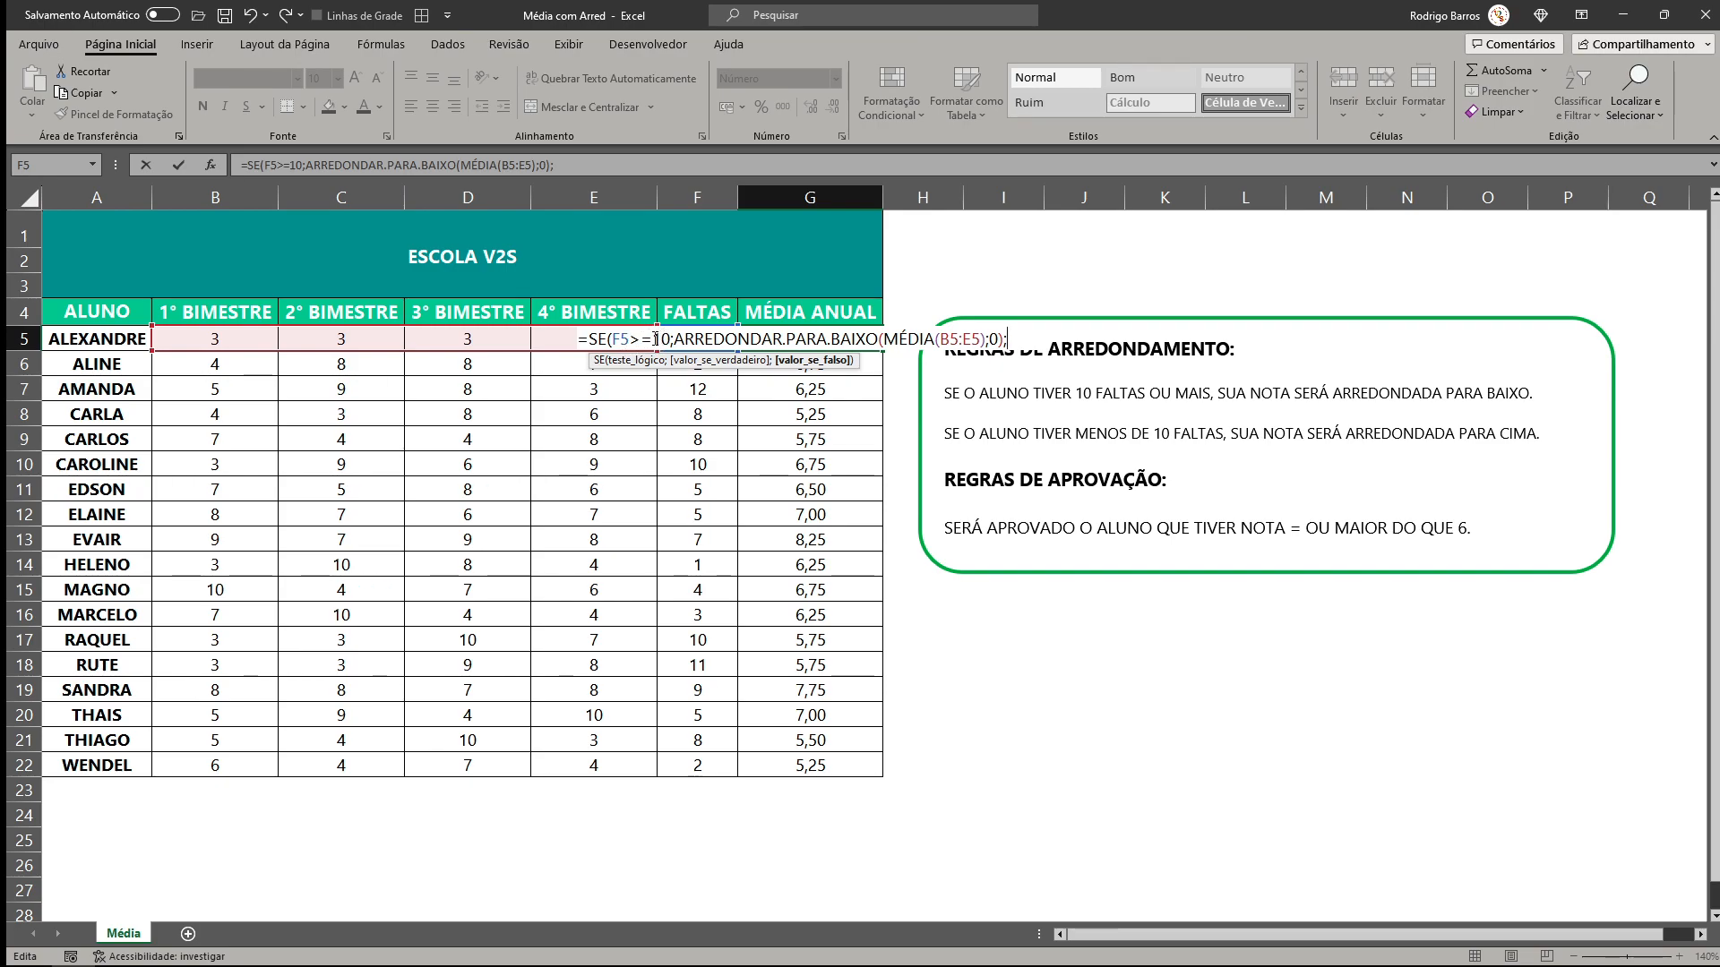
{"action": "left_click_drag", "start_coordinate": [676, 341], "coordinate": [1004, 342]}
{"action": "key", "text": "ctrl+c"}
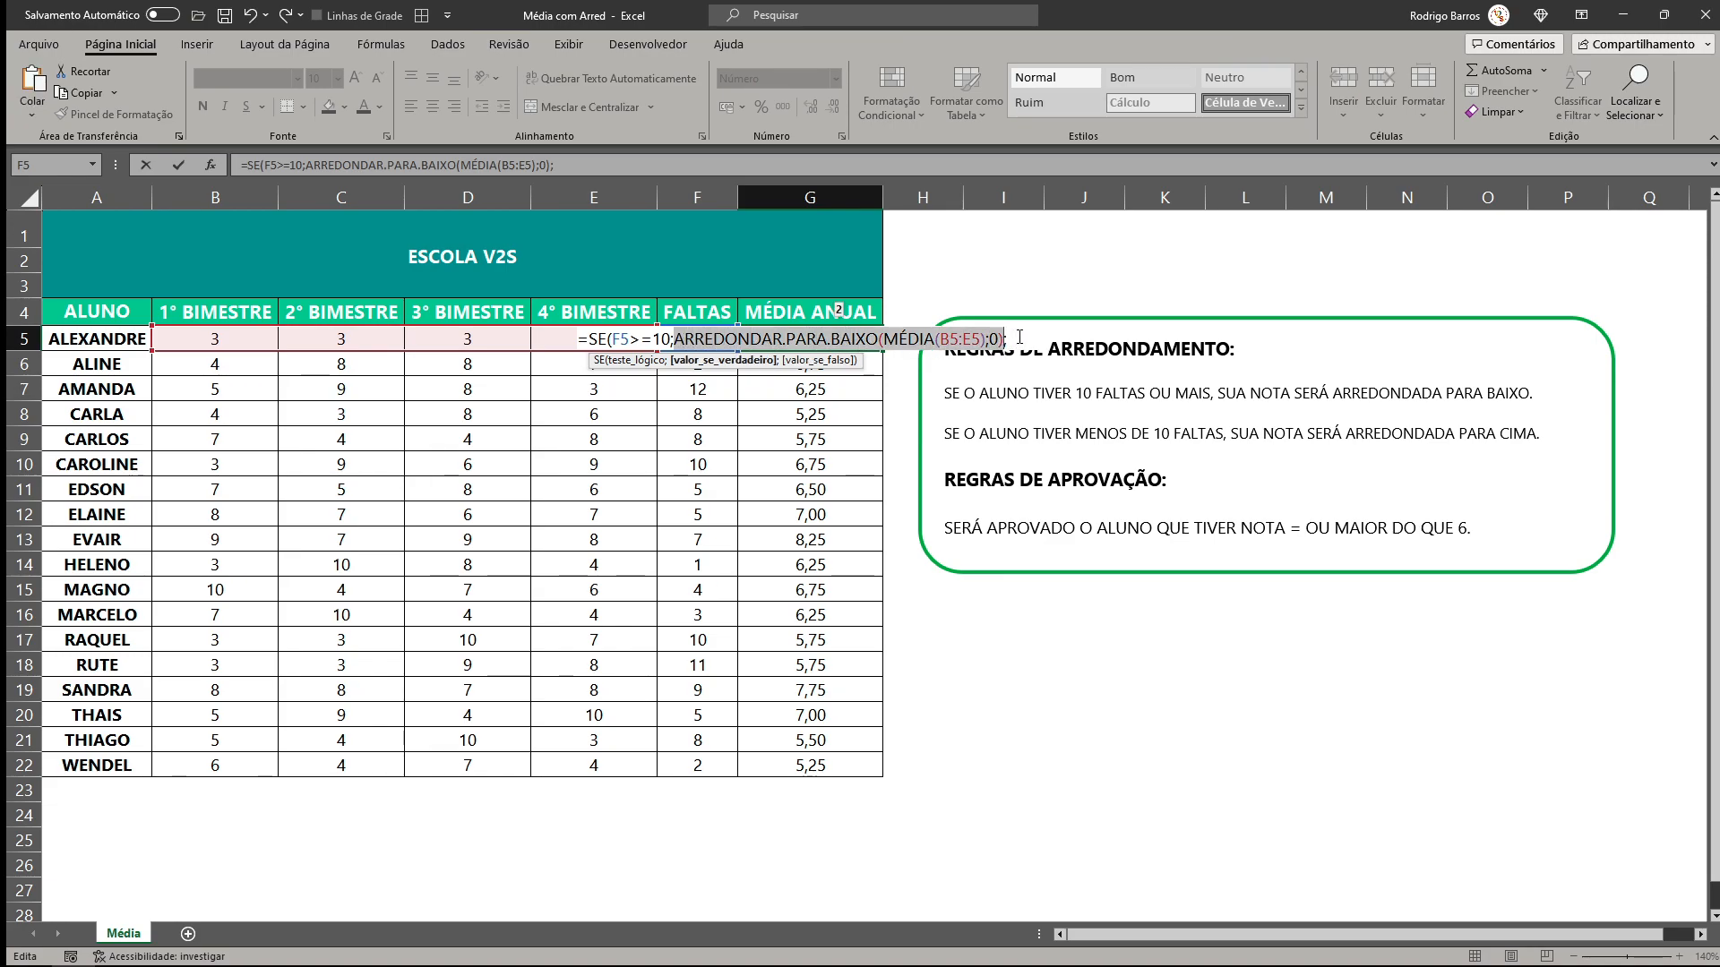
{"action": "left_click", "coordinate": [1017, 338]}
{"action": "key", "text": "ctrl+v"}
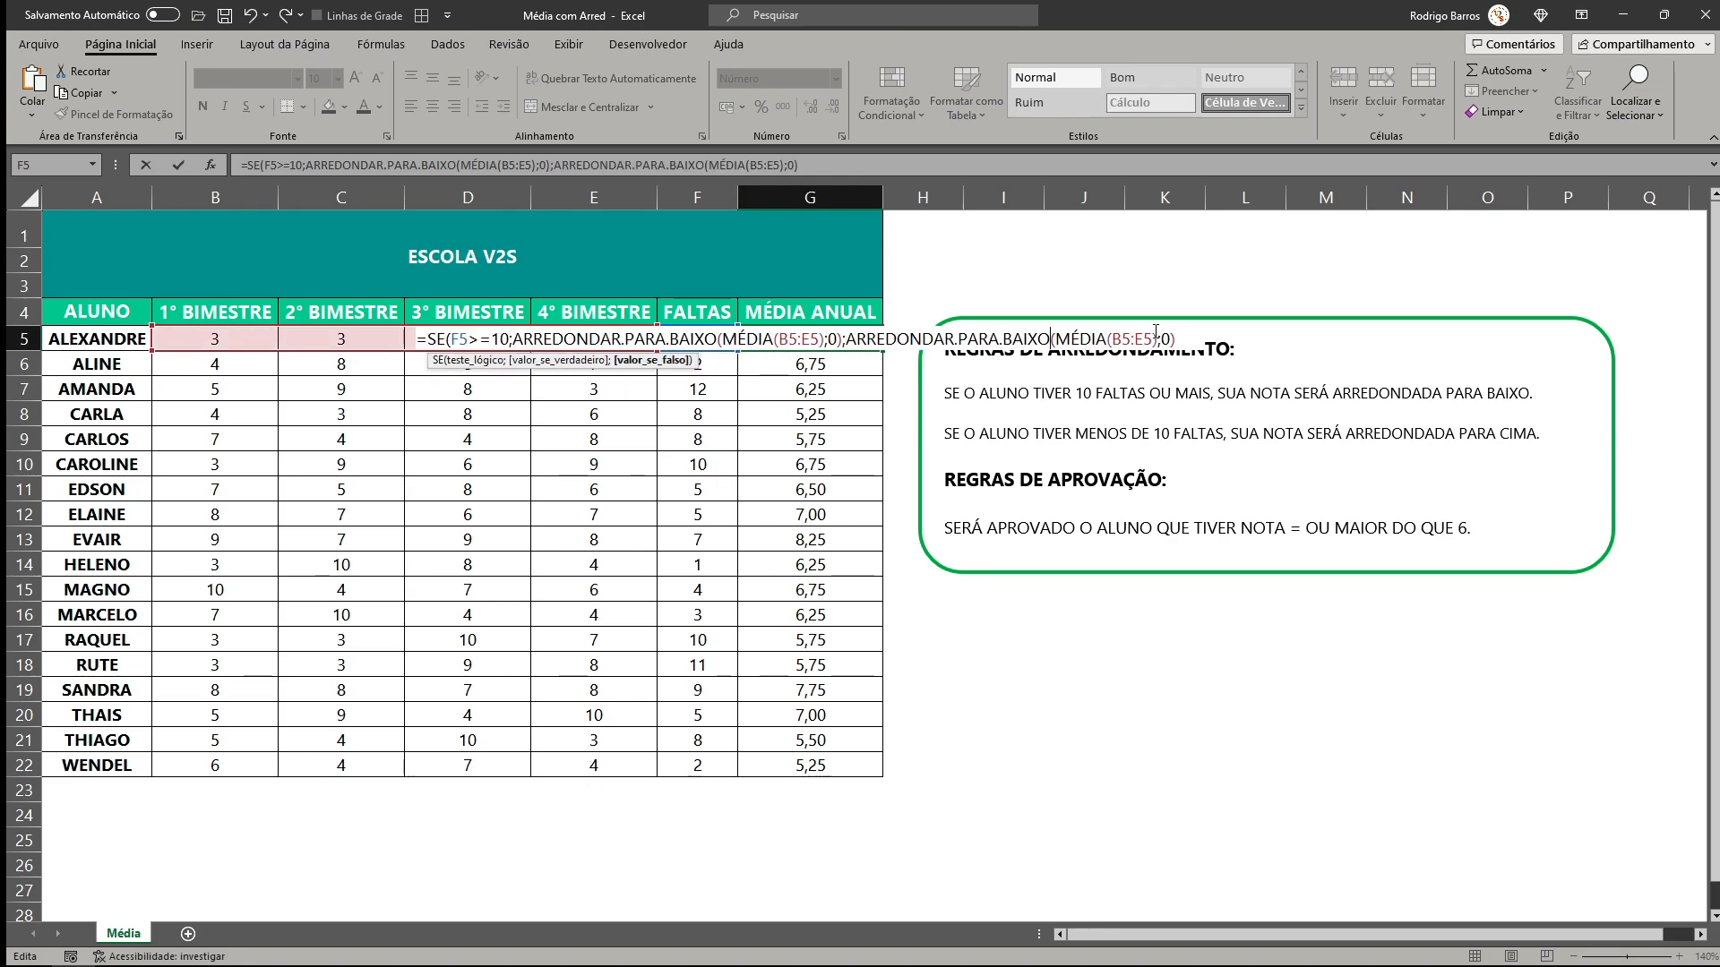
Change the value-if-false function in G5 to ARREDONDAR.PARA.CIMA, then close and enter the SE formula.
{"action": "key", "text": "BackSpace"}
{"action": "key", "text": "BackSpace"}
{"action": "key", "text": "BackSpace"}
{"action": "key", "text": "BackSpace"}
{"action": "key", "text": "BackSpace"}
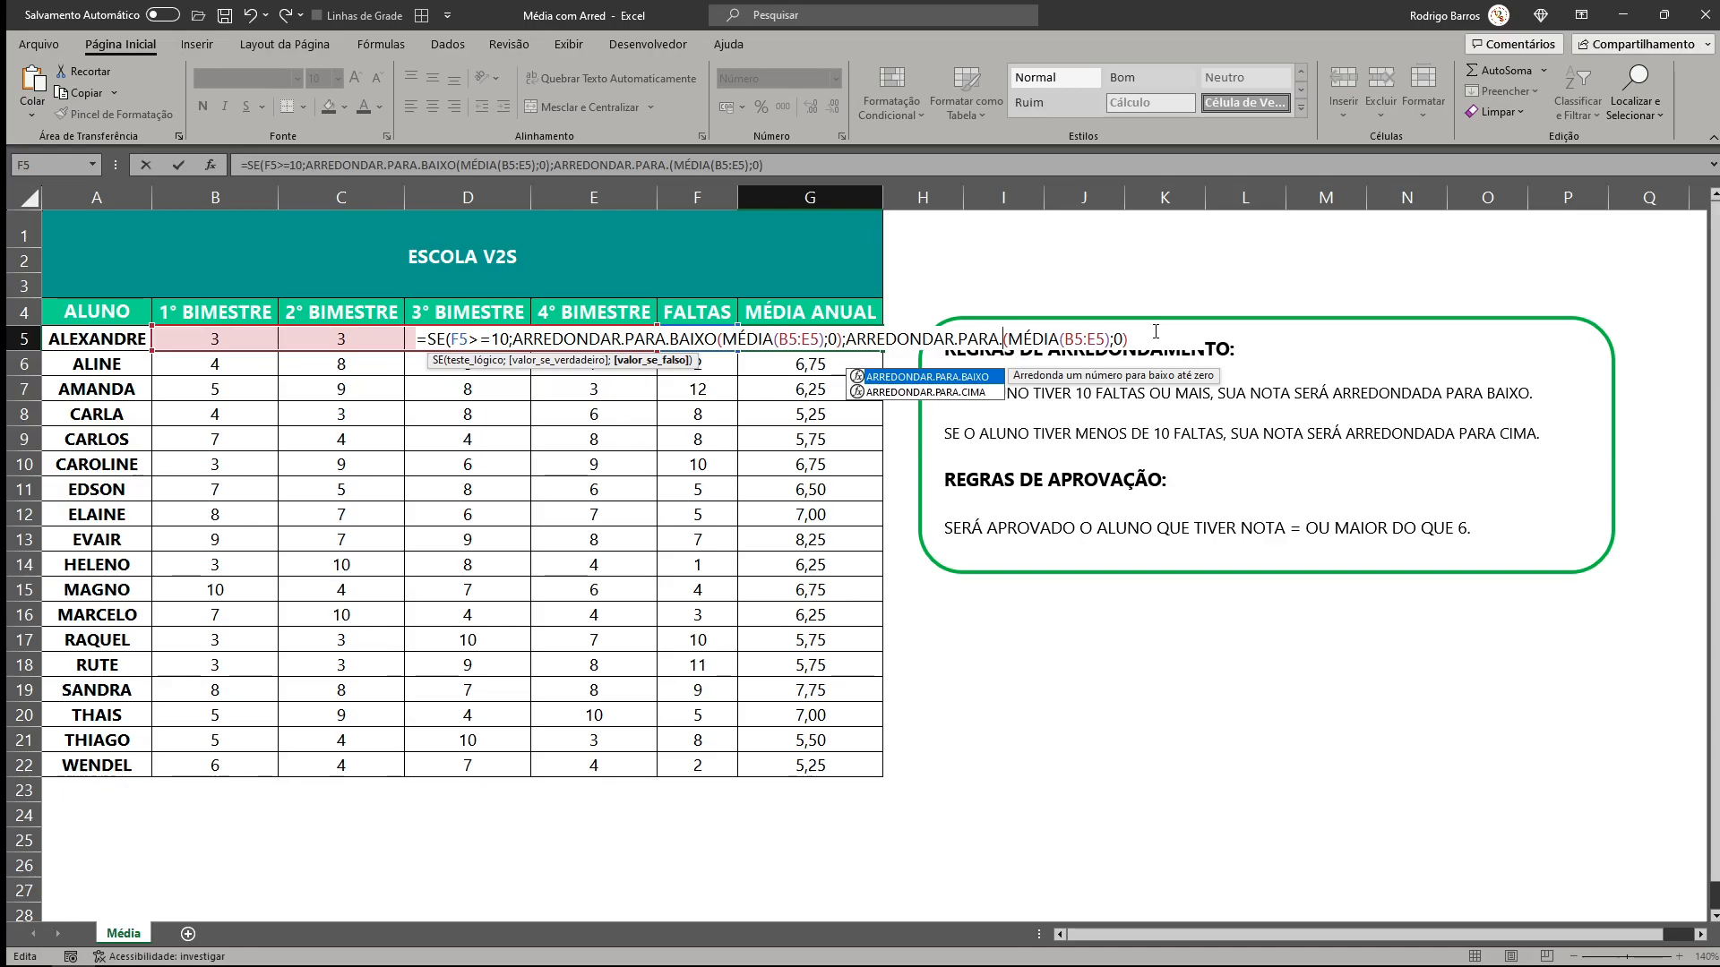
{"action": "type", "text": "cima"}
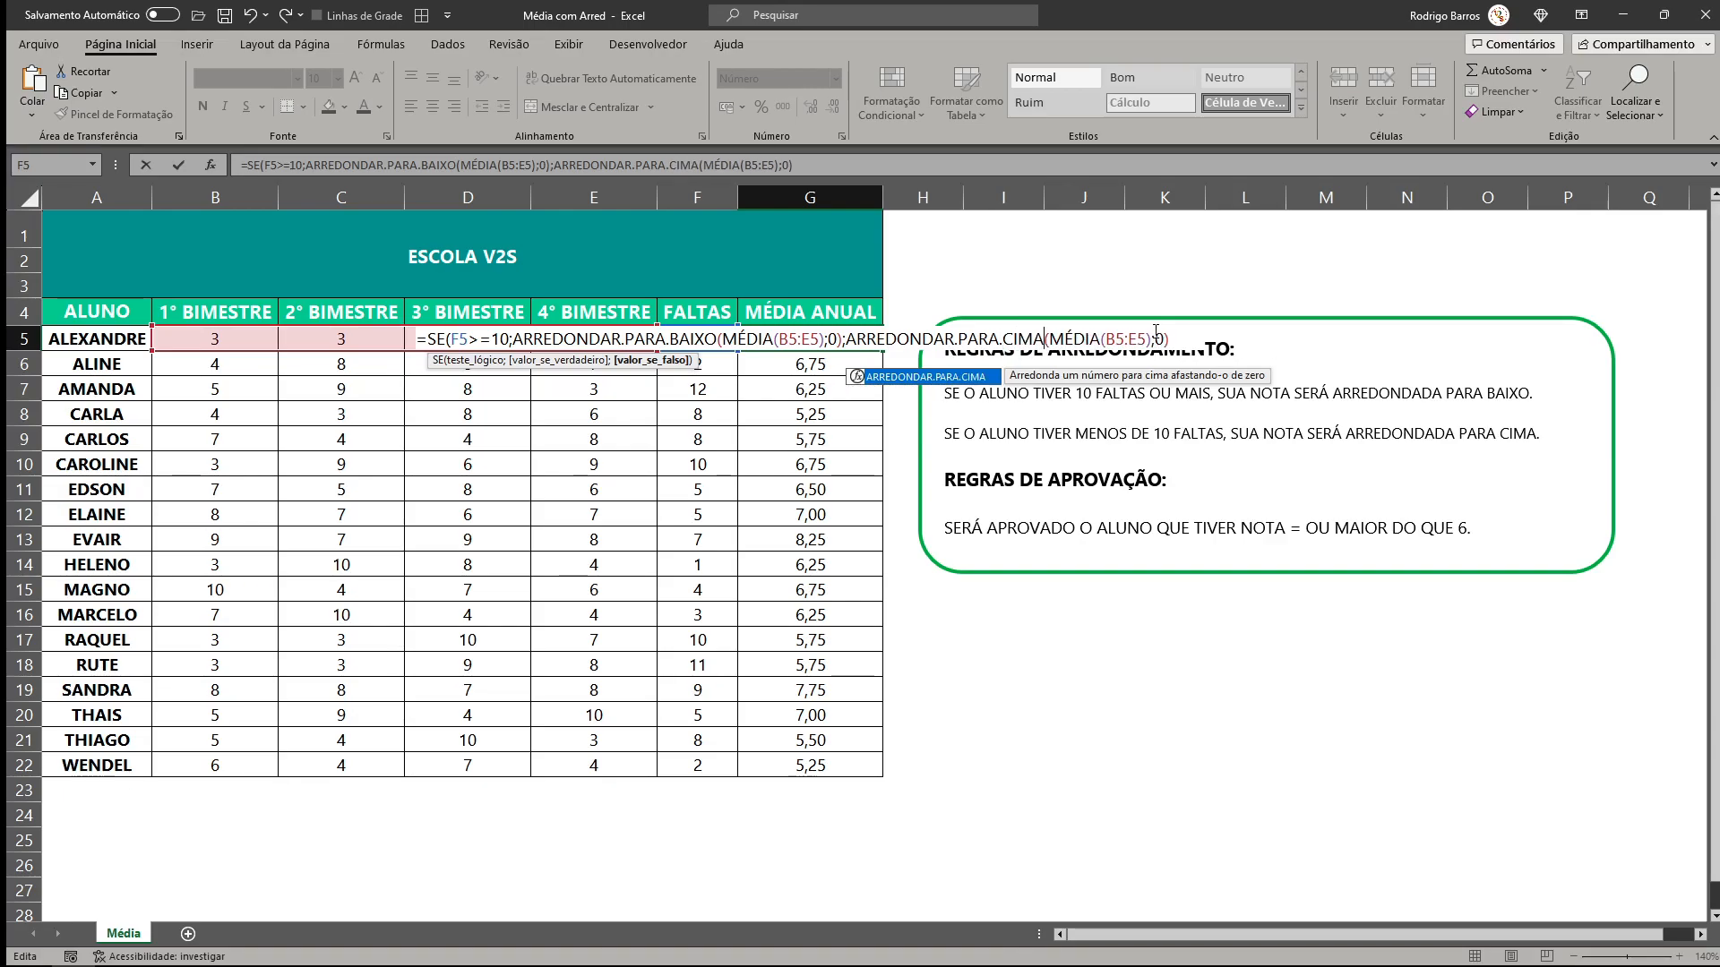
{"action": "left_click", "coordinate": [1173, 340]}
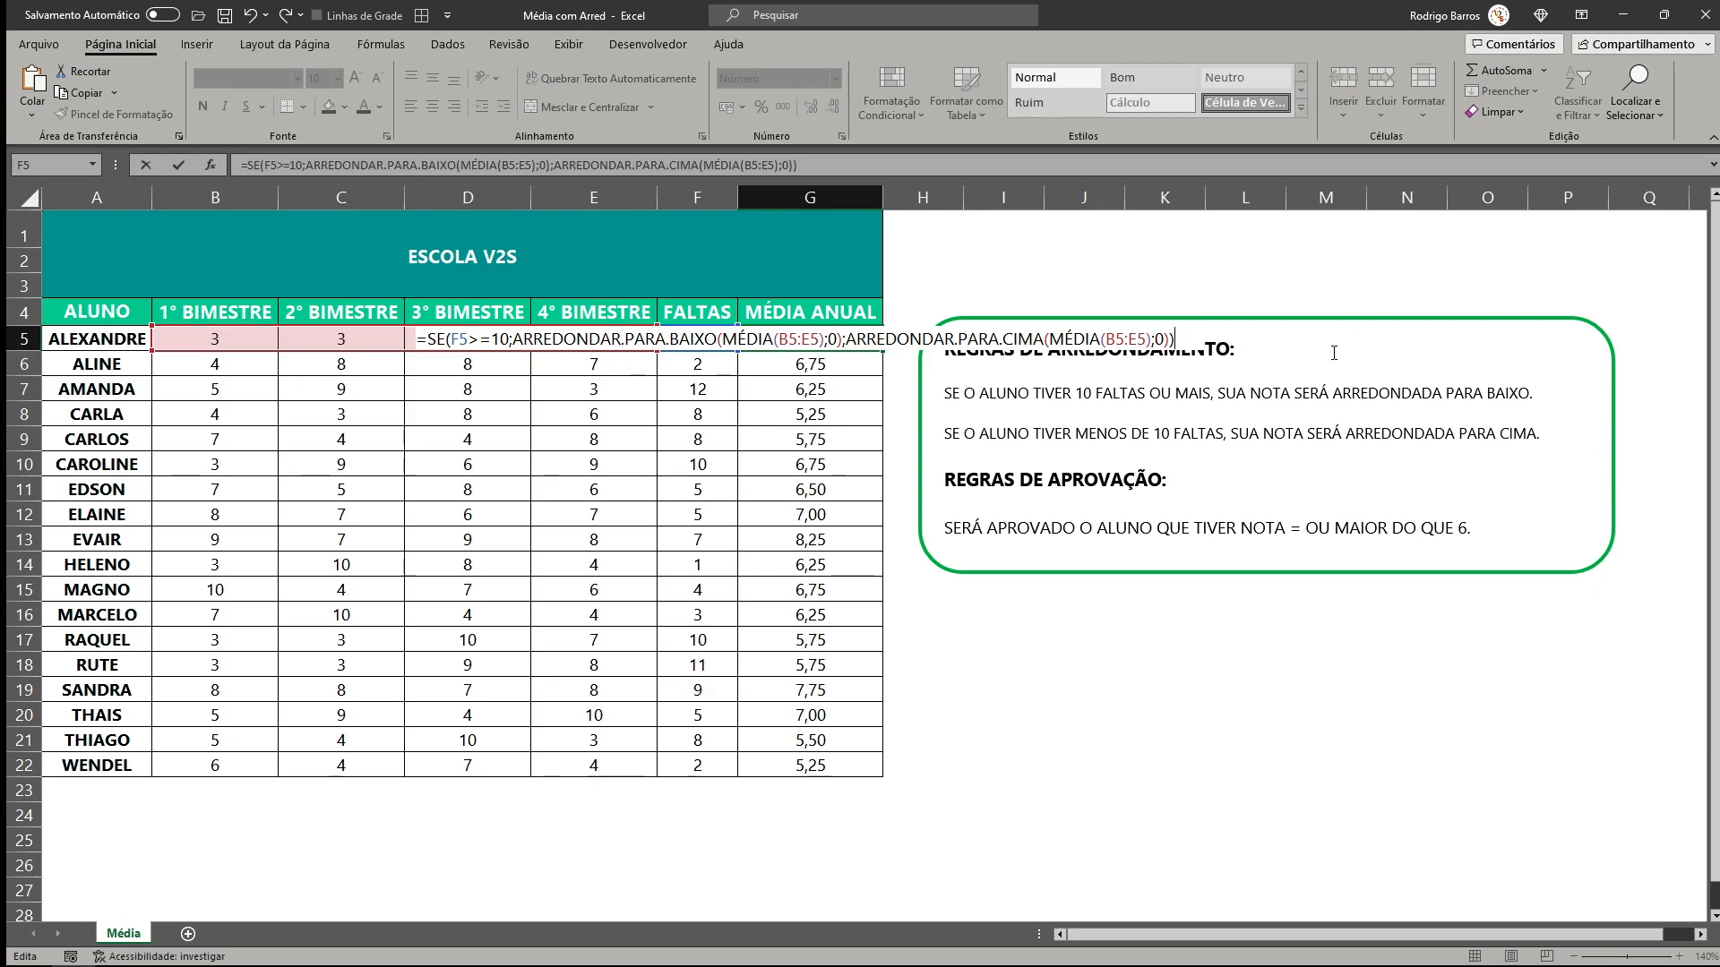
{"action": "key", "text": "Return"}
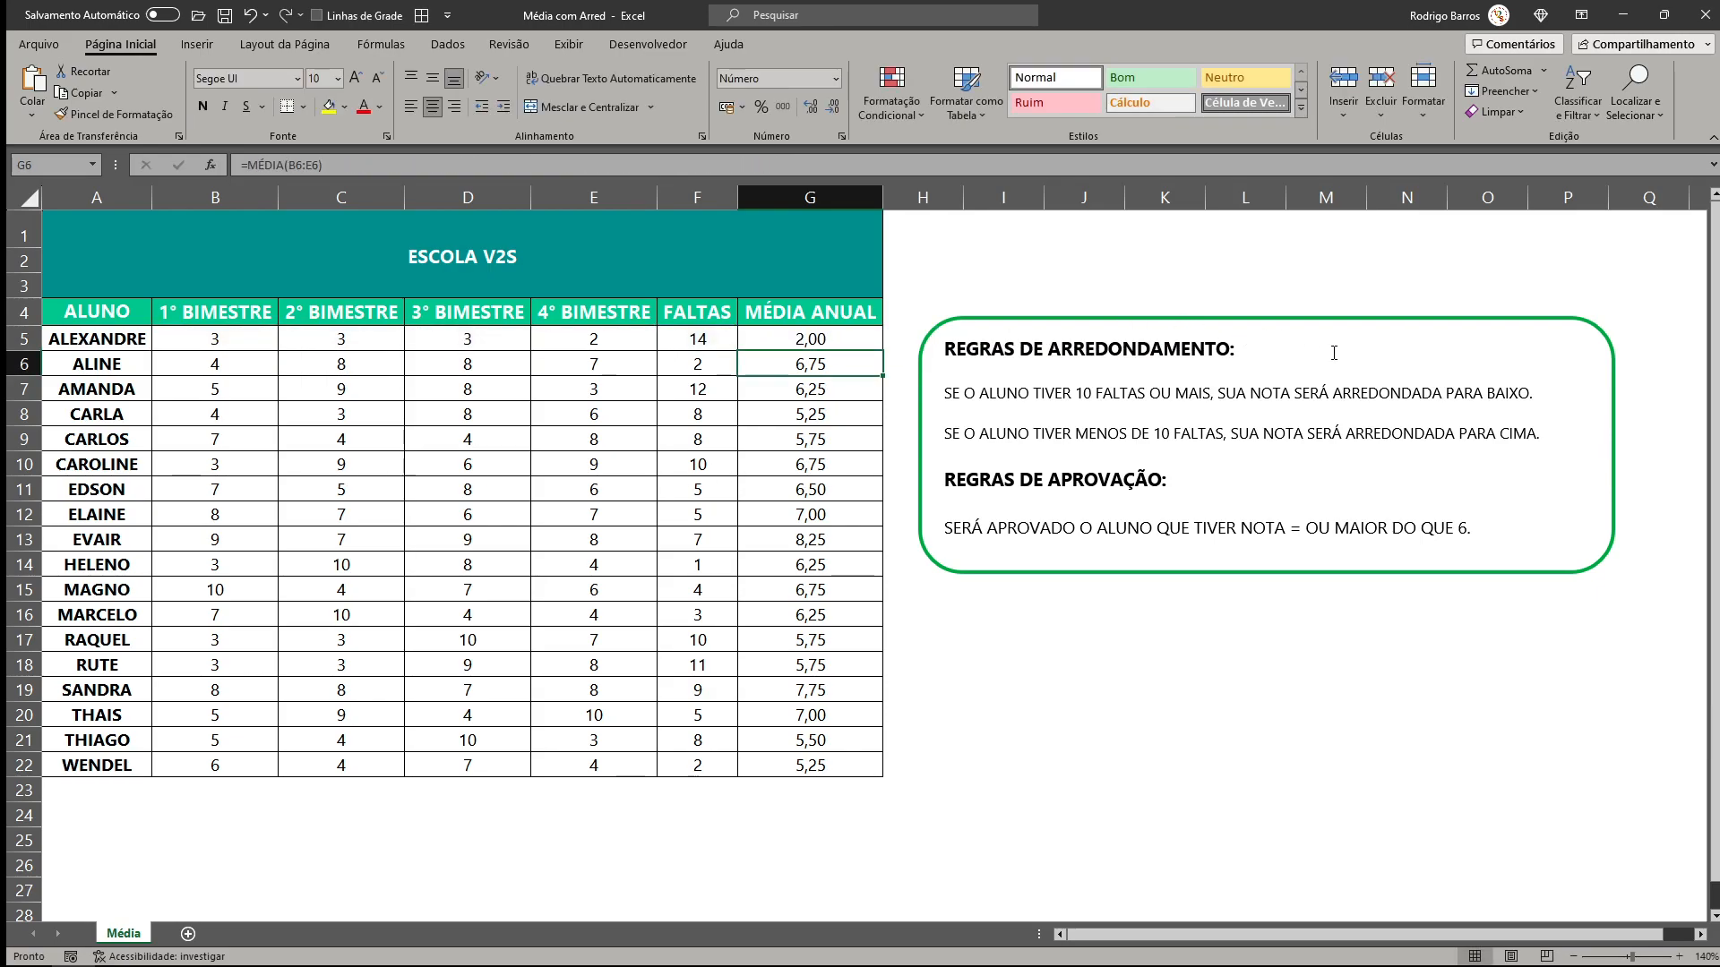
Set the absences in F5 to 9 to test the conditional rounding in G5.
{"action": "left_click", "coordinate": [842, 338]}
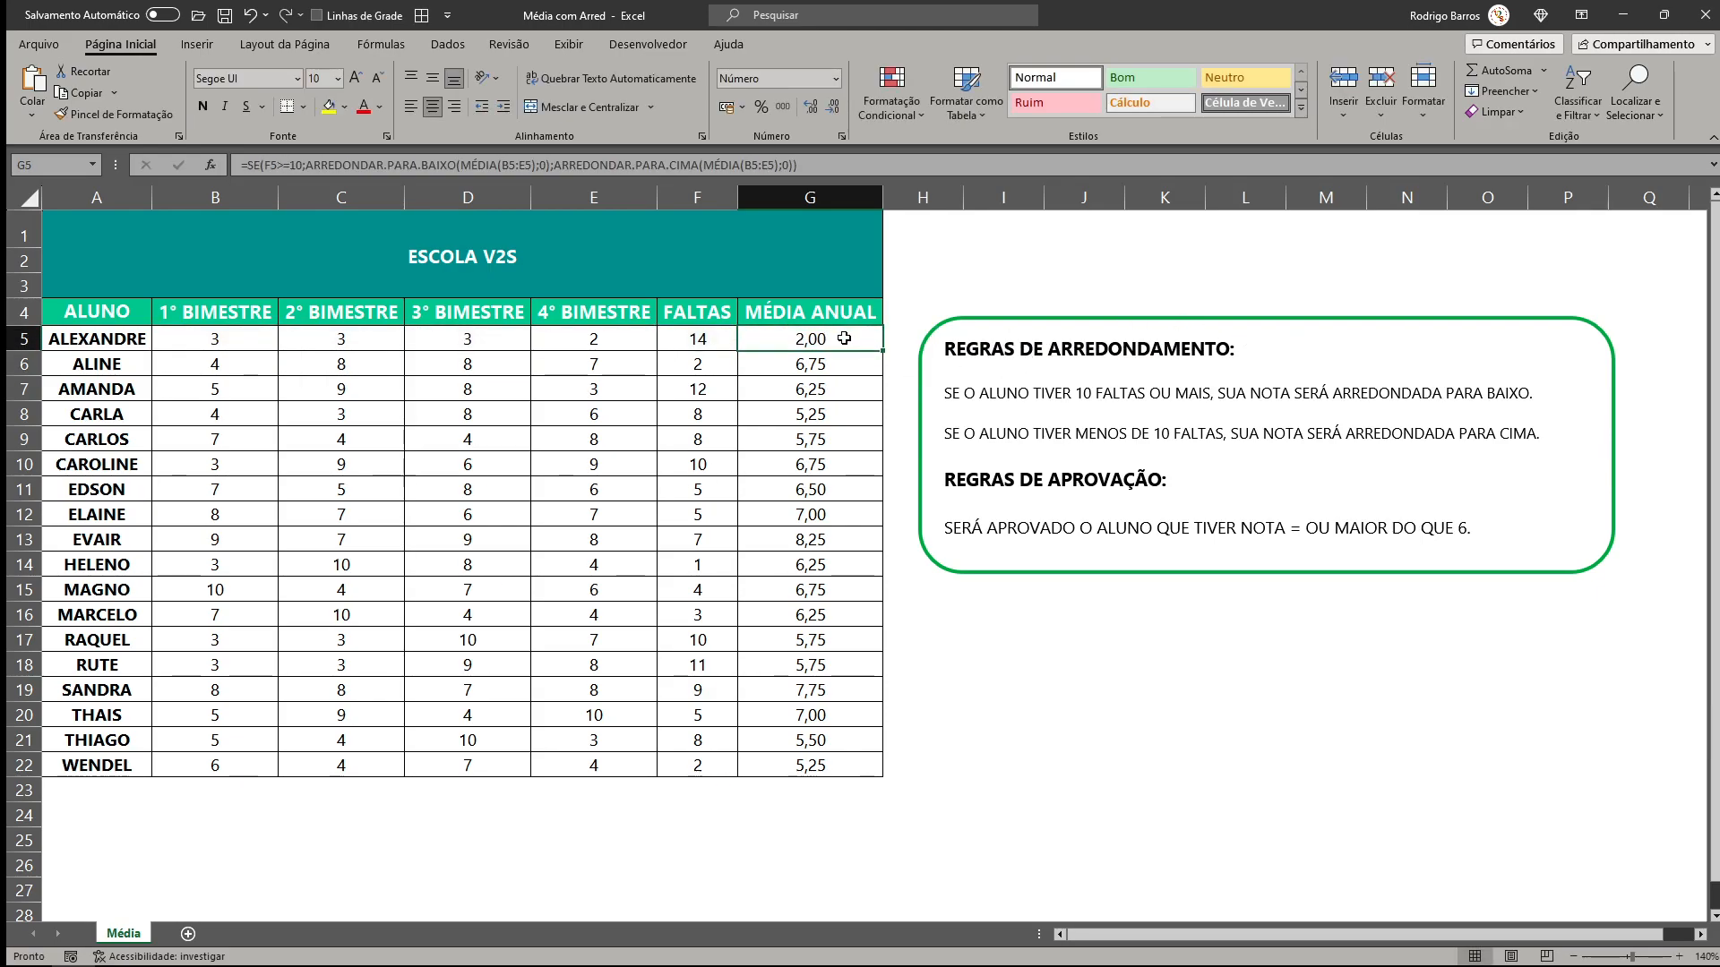
{"action": "left_click", "coordinate": [707, 336]}
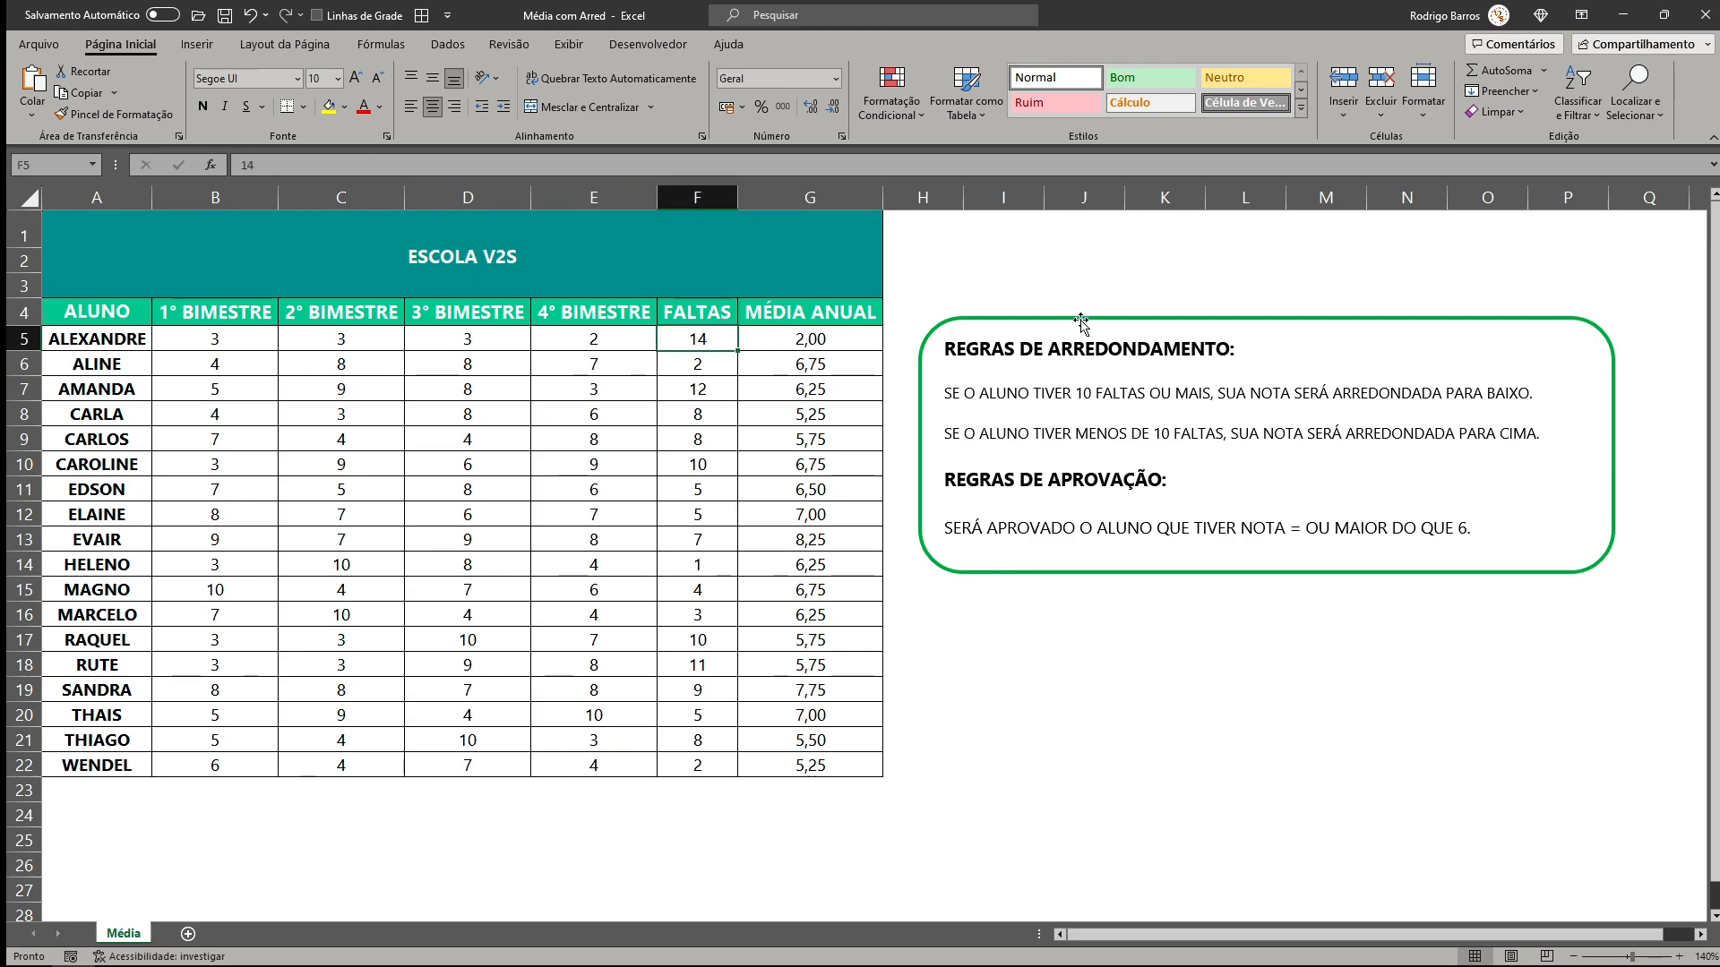
{"action": "type", "text": "9"}
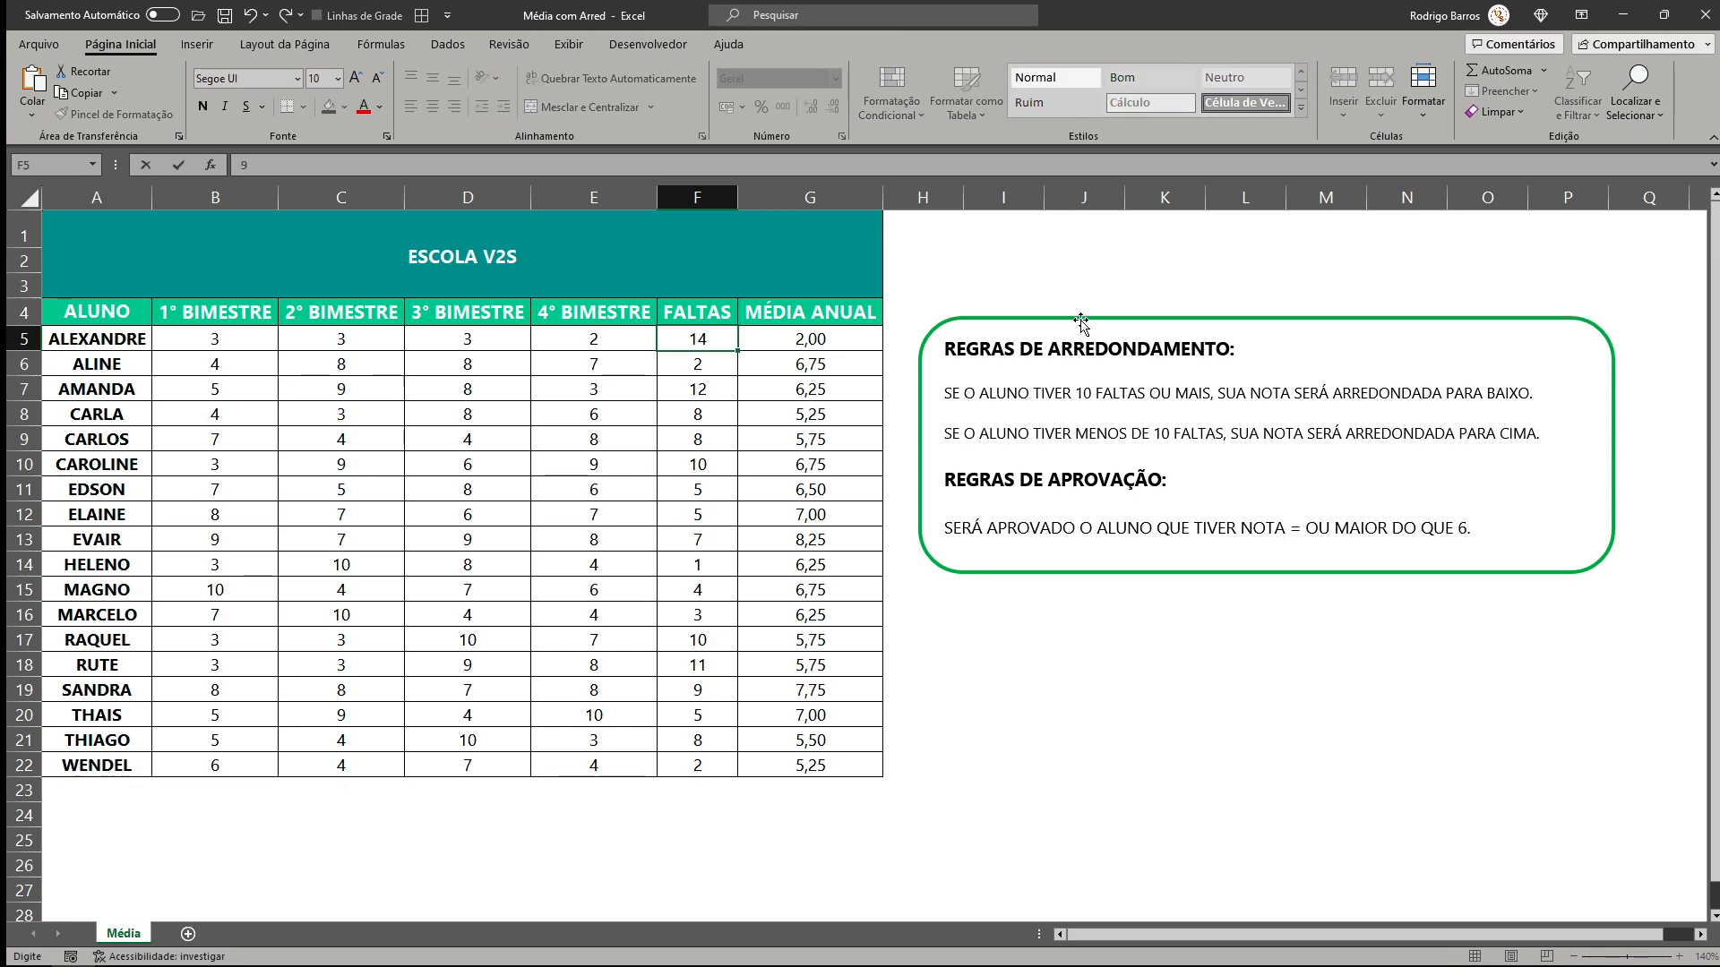
{"action": "key", "text": "Return"}
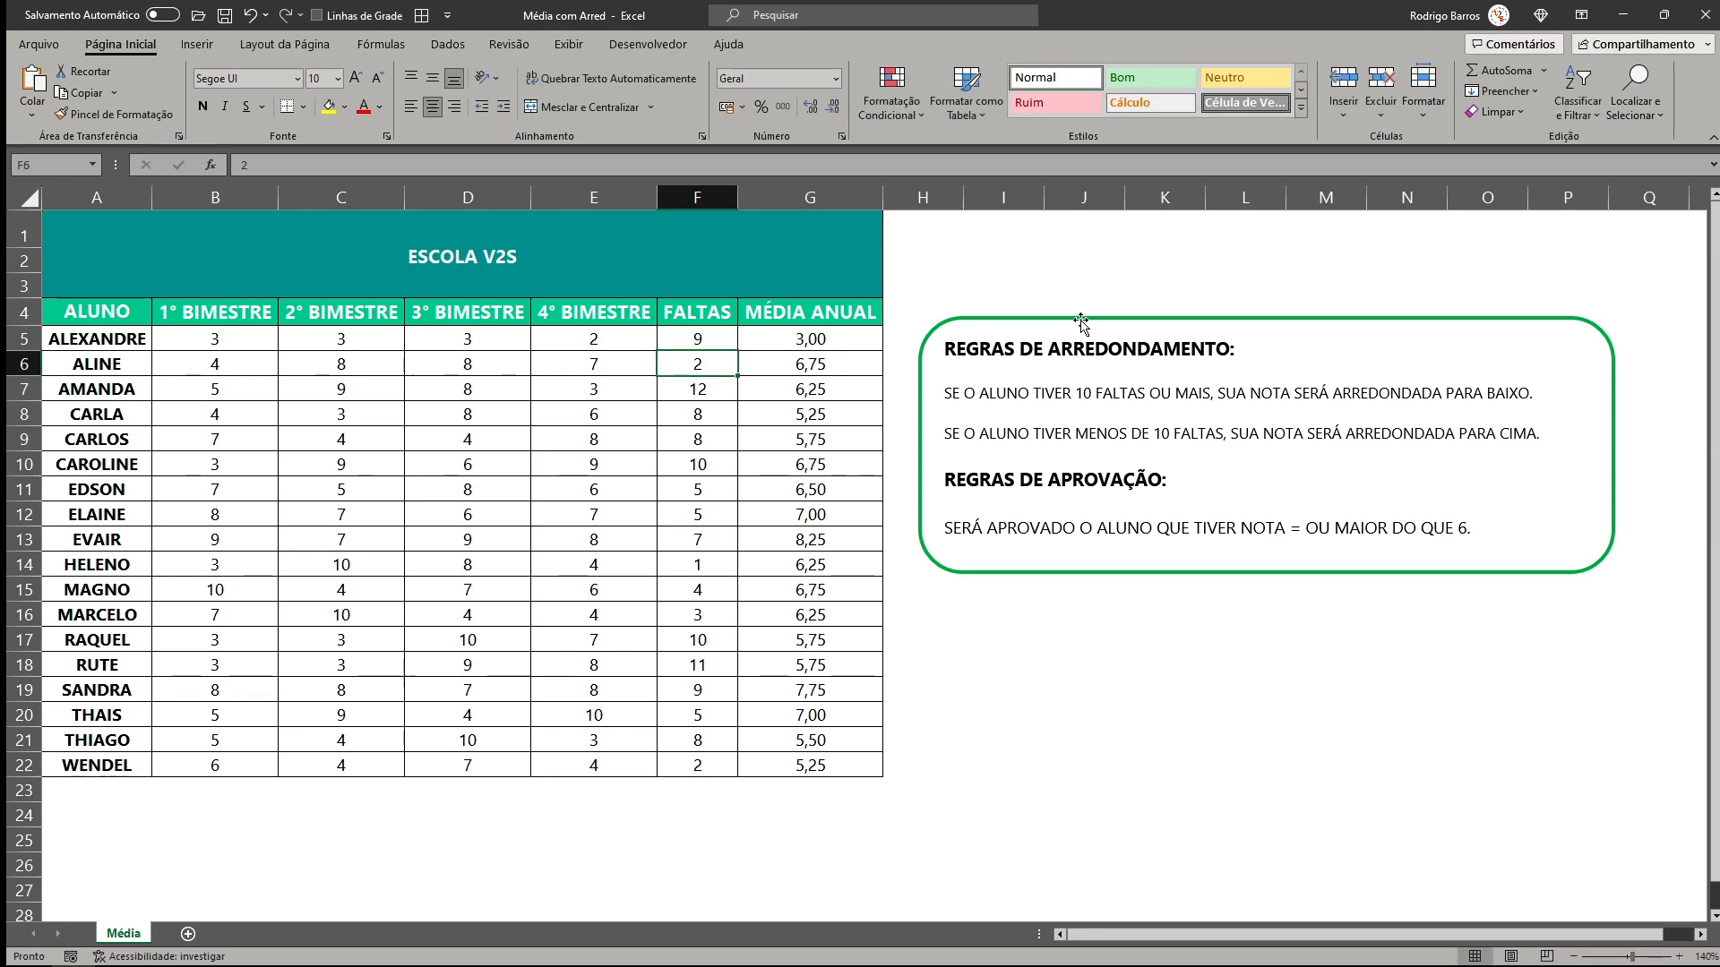
Set the absences in F5 to 10 to test the round-down threshold.
{"action": "key", "text": "Up"}
{"action": "type", "text": "1"}
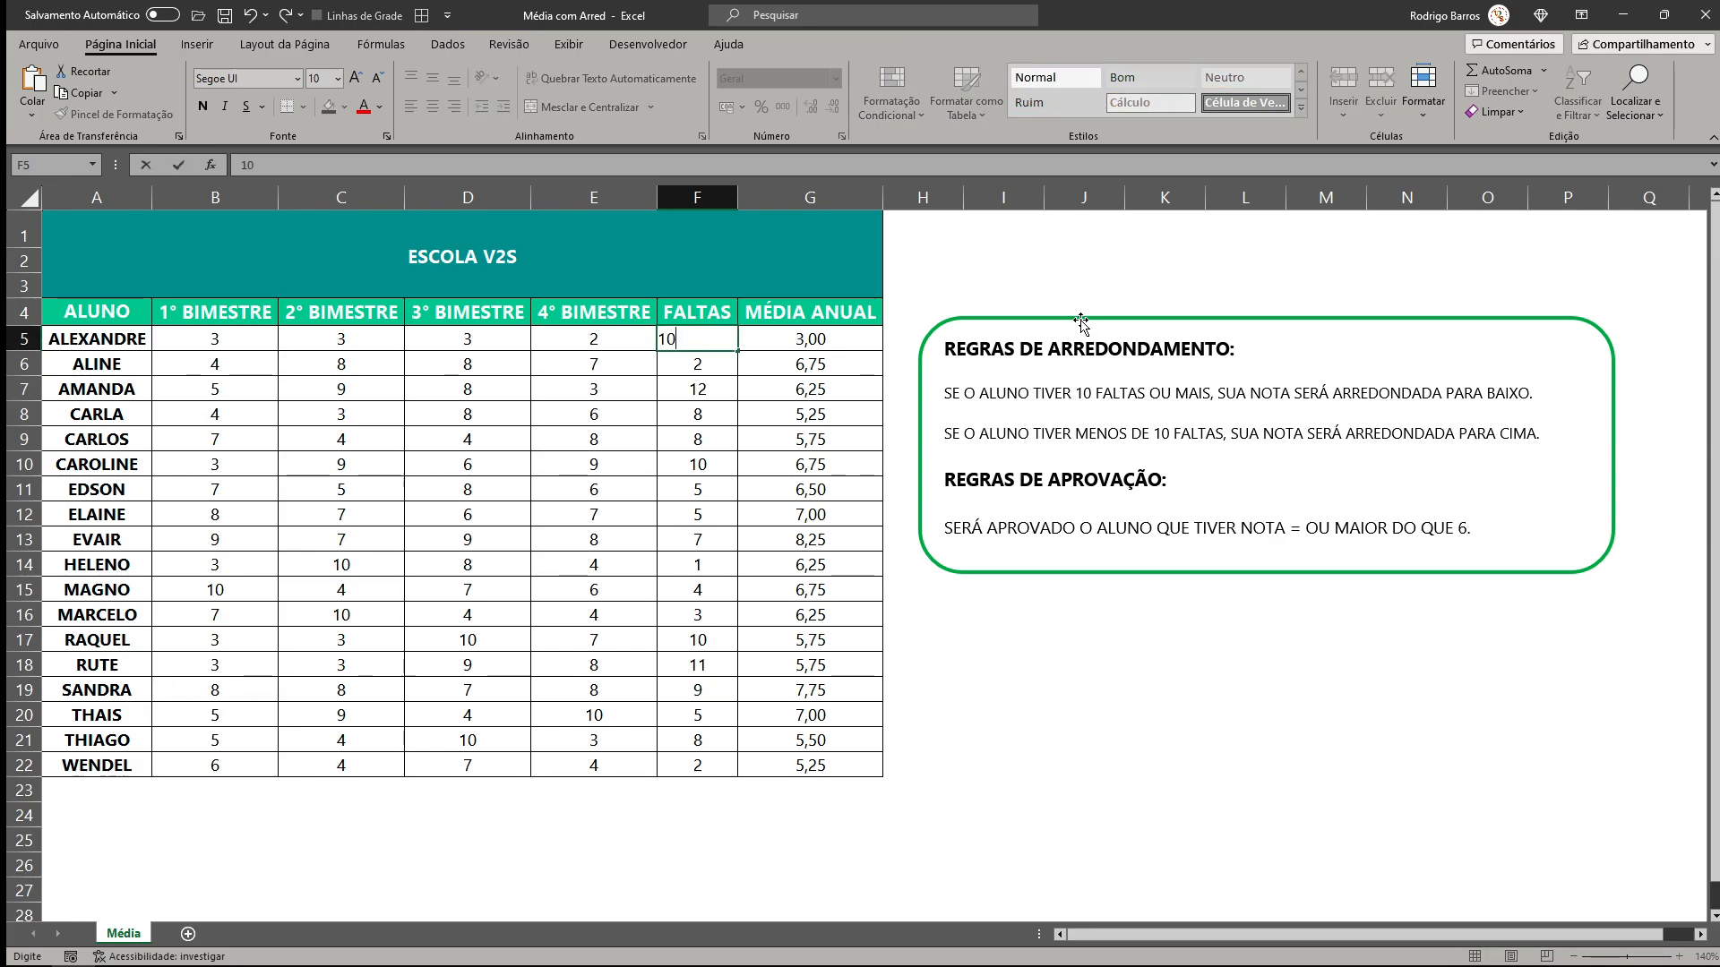
{"action": "type", "text": "0"}
{"action": "key", "text": "Return"}
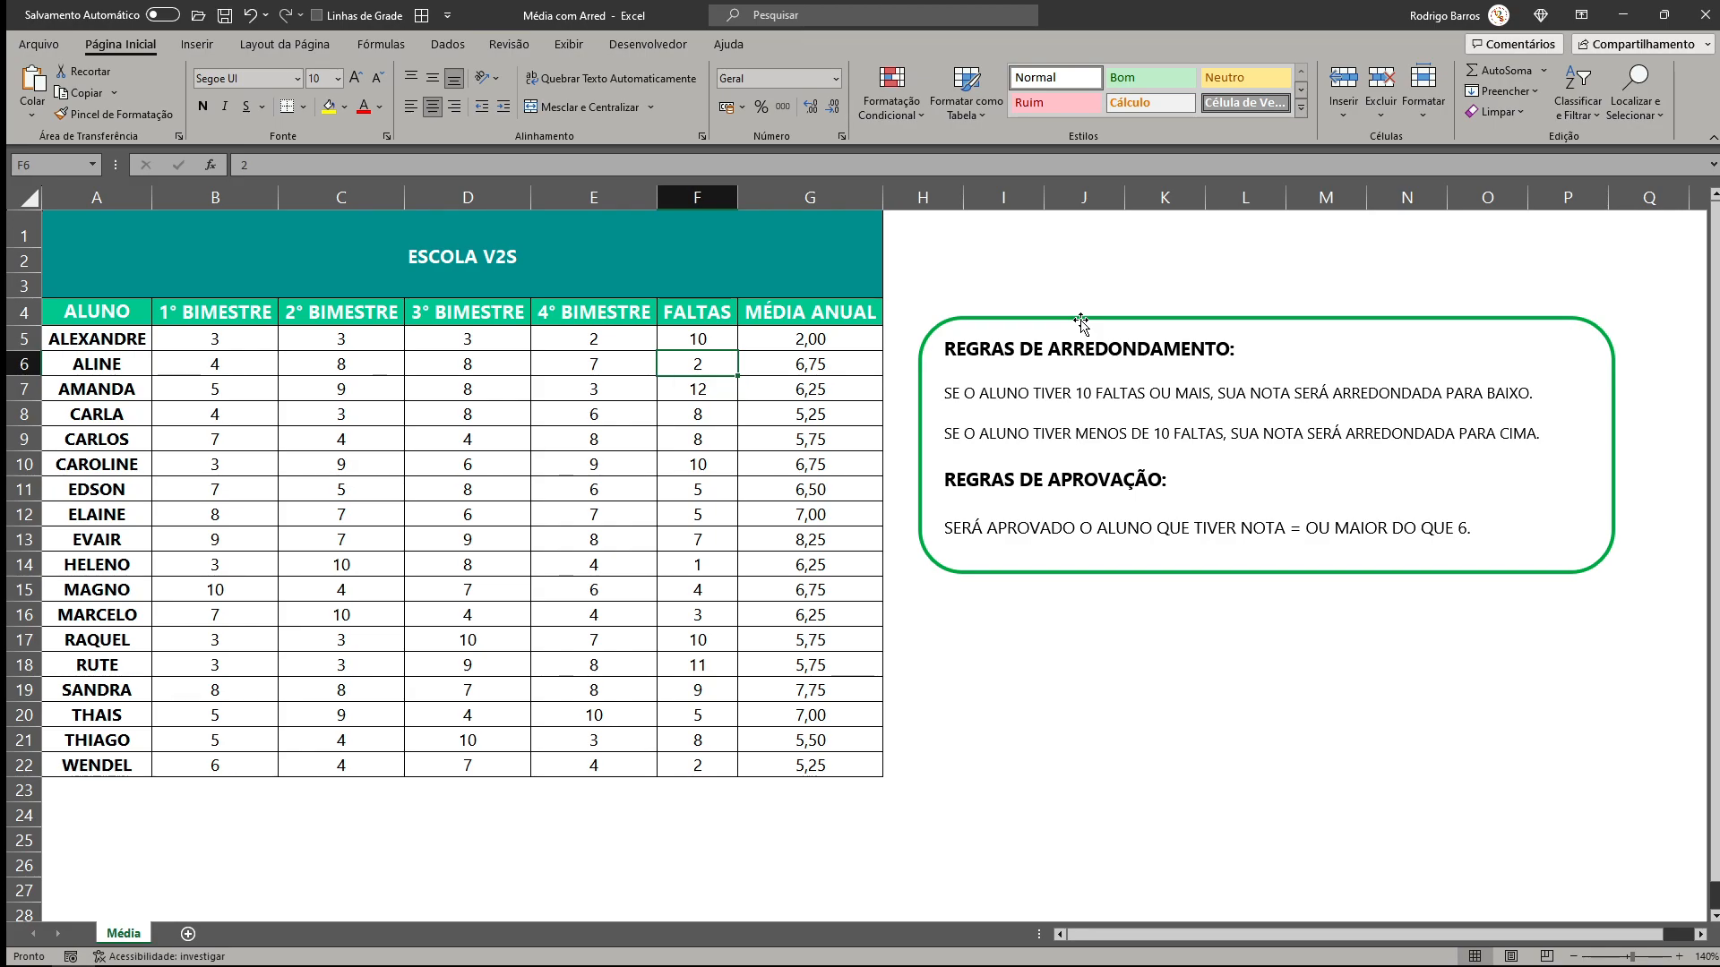
Set the absences in F5 to 11 to test the rounding above the threshold.
{"action": "key", "text": "Up"}
{"action": "type", "text": "11"}
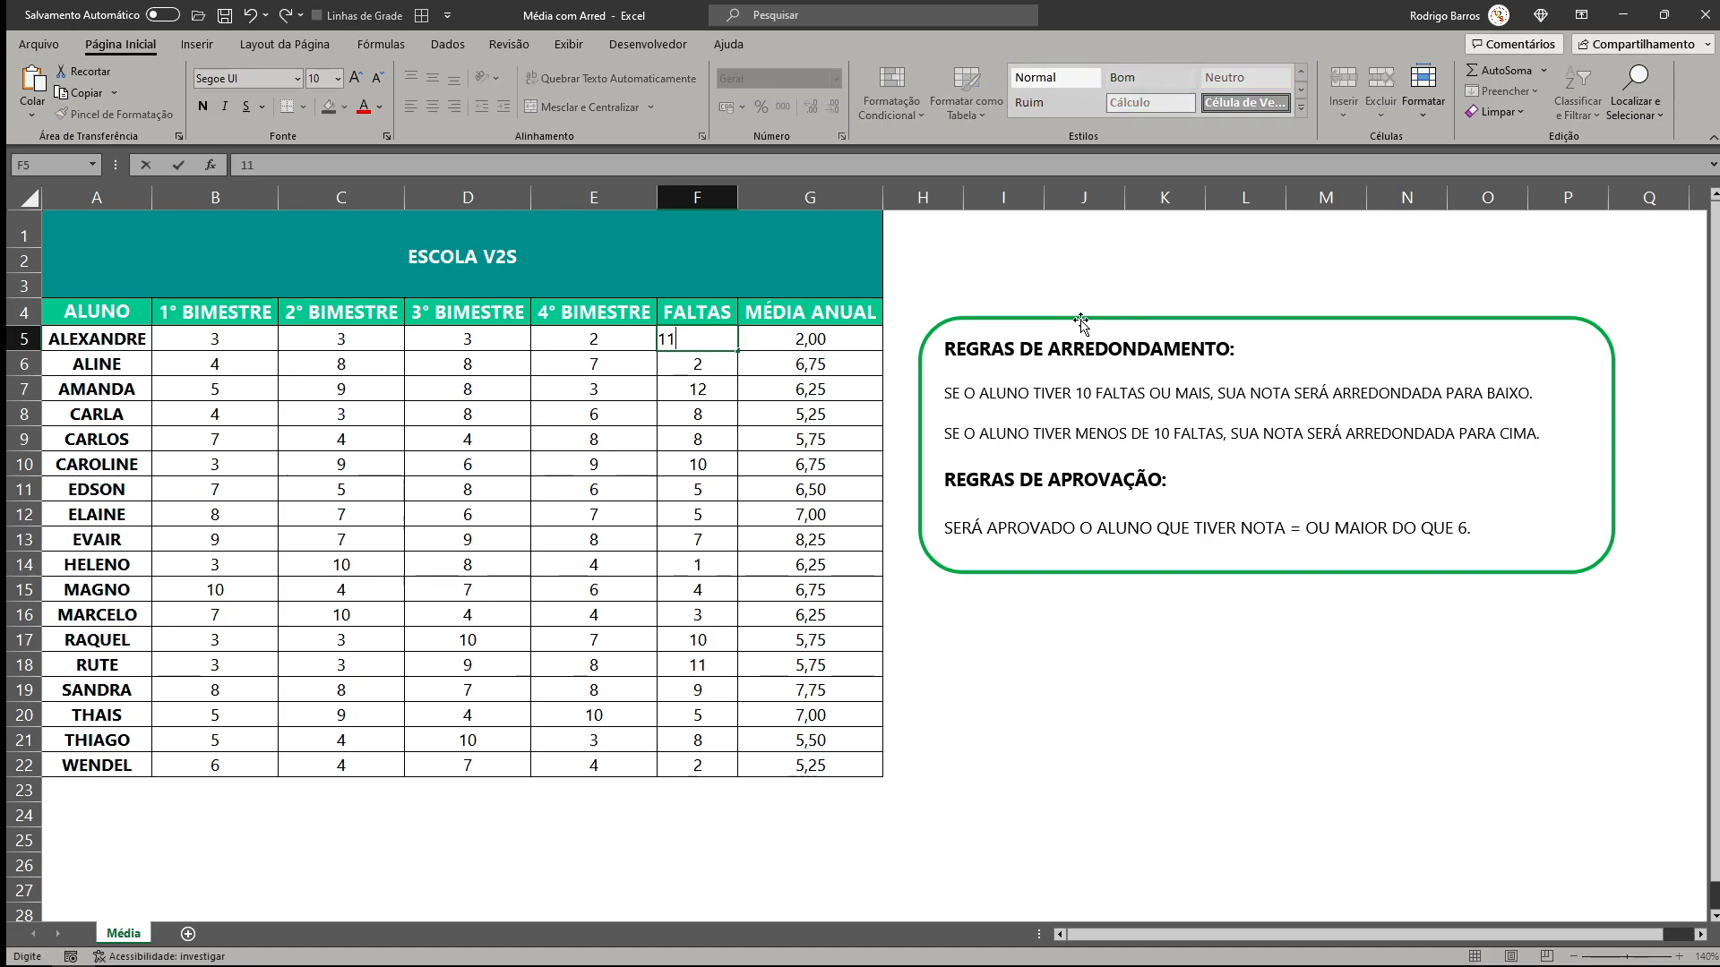
{"action": "key", "text": "Return"}
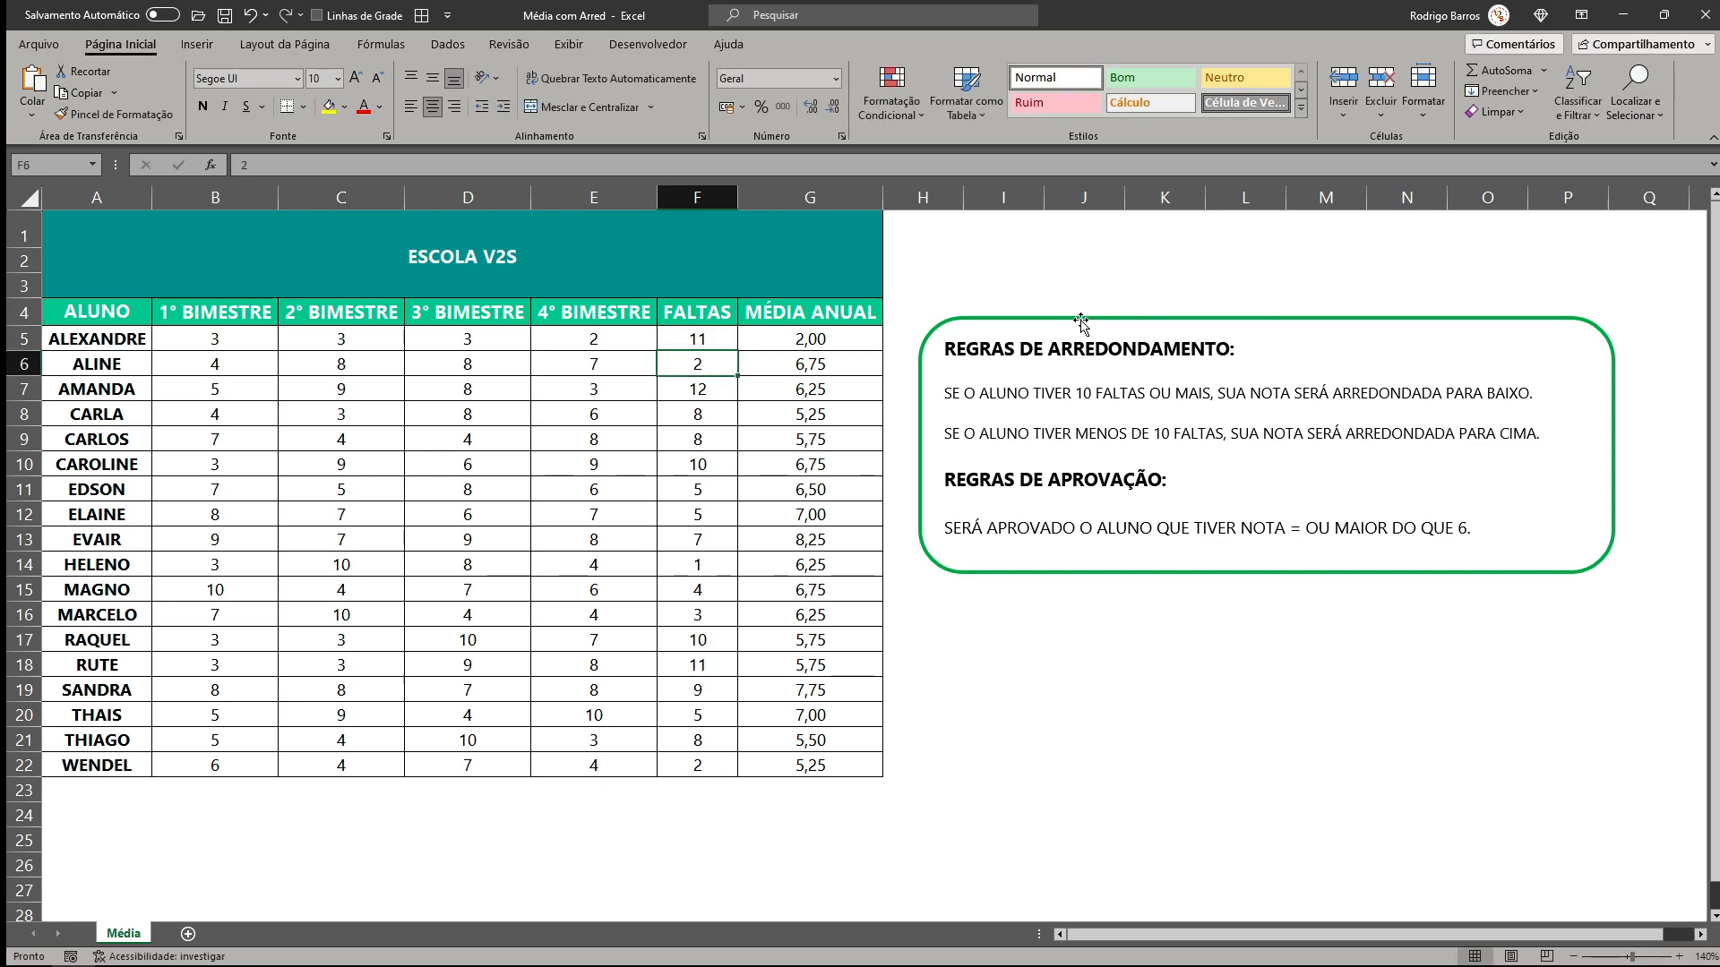
Fill the G5 annual-average formula down through G22 and format the averages with no decimal places.
{"action": "left_click", "coordinate": [832, 339]}
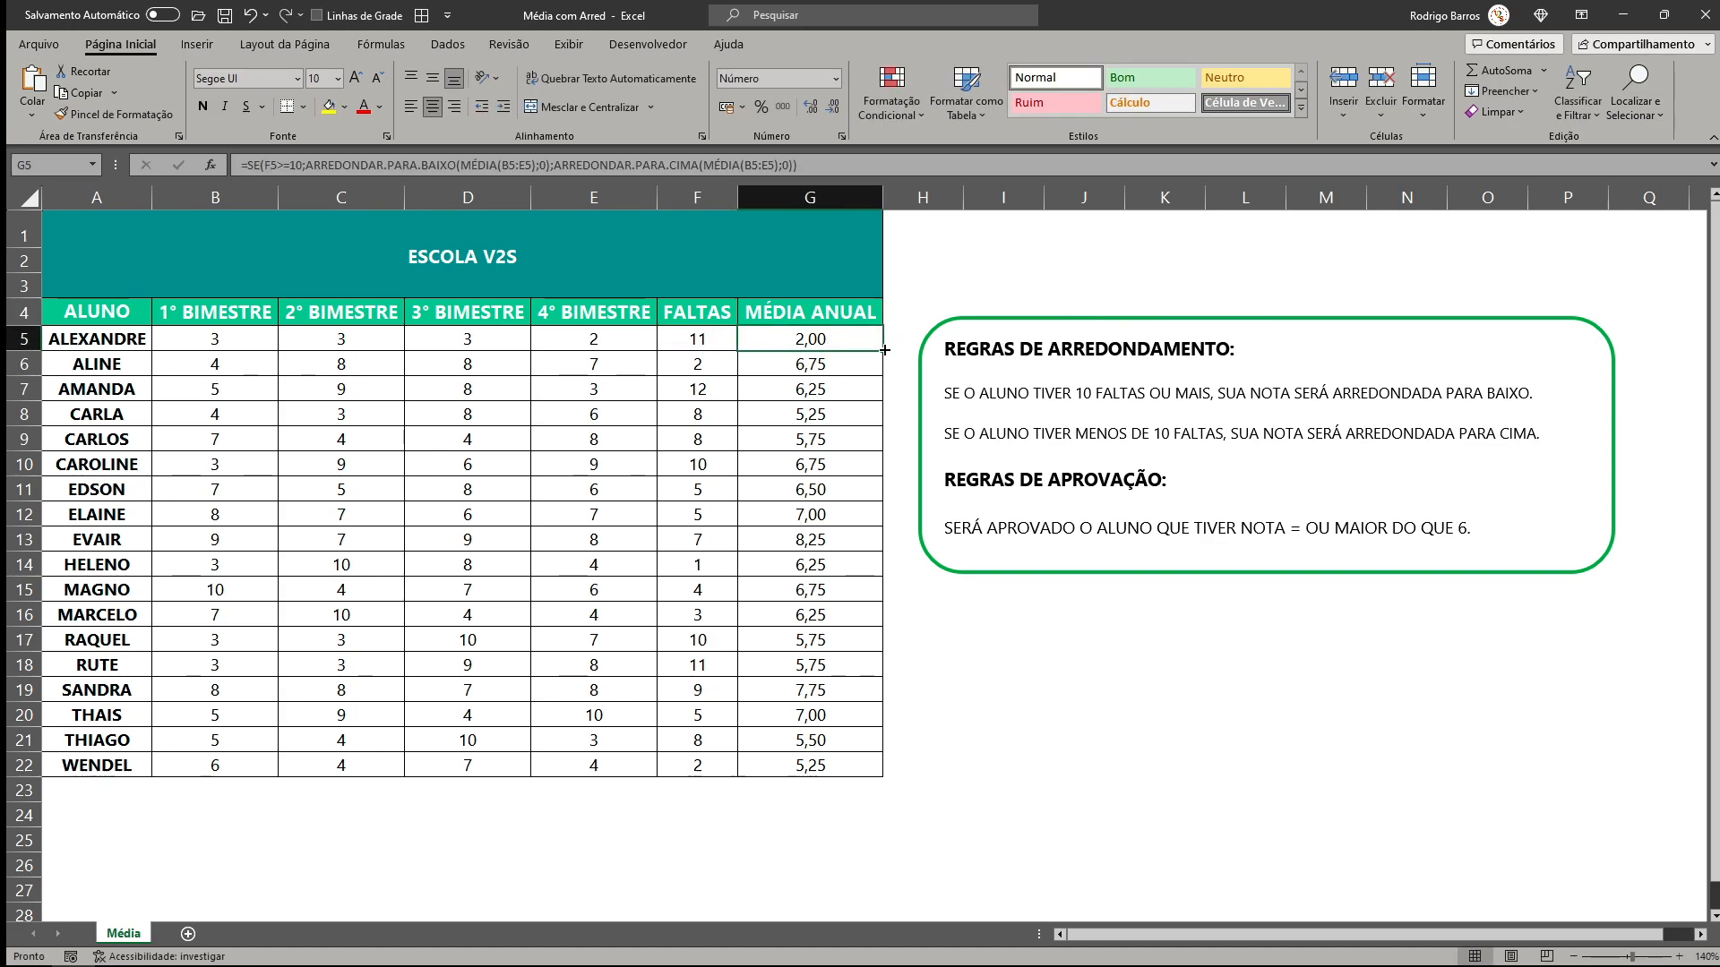
{"action": "left_click_drag", "start_coordinate": [885, 348], "coordinate": [840, 774]}
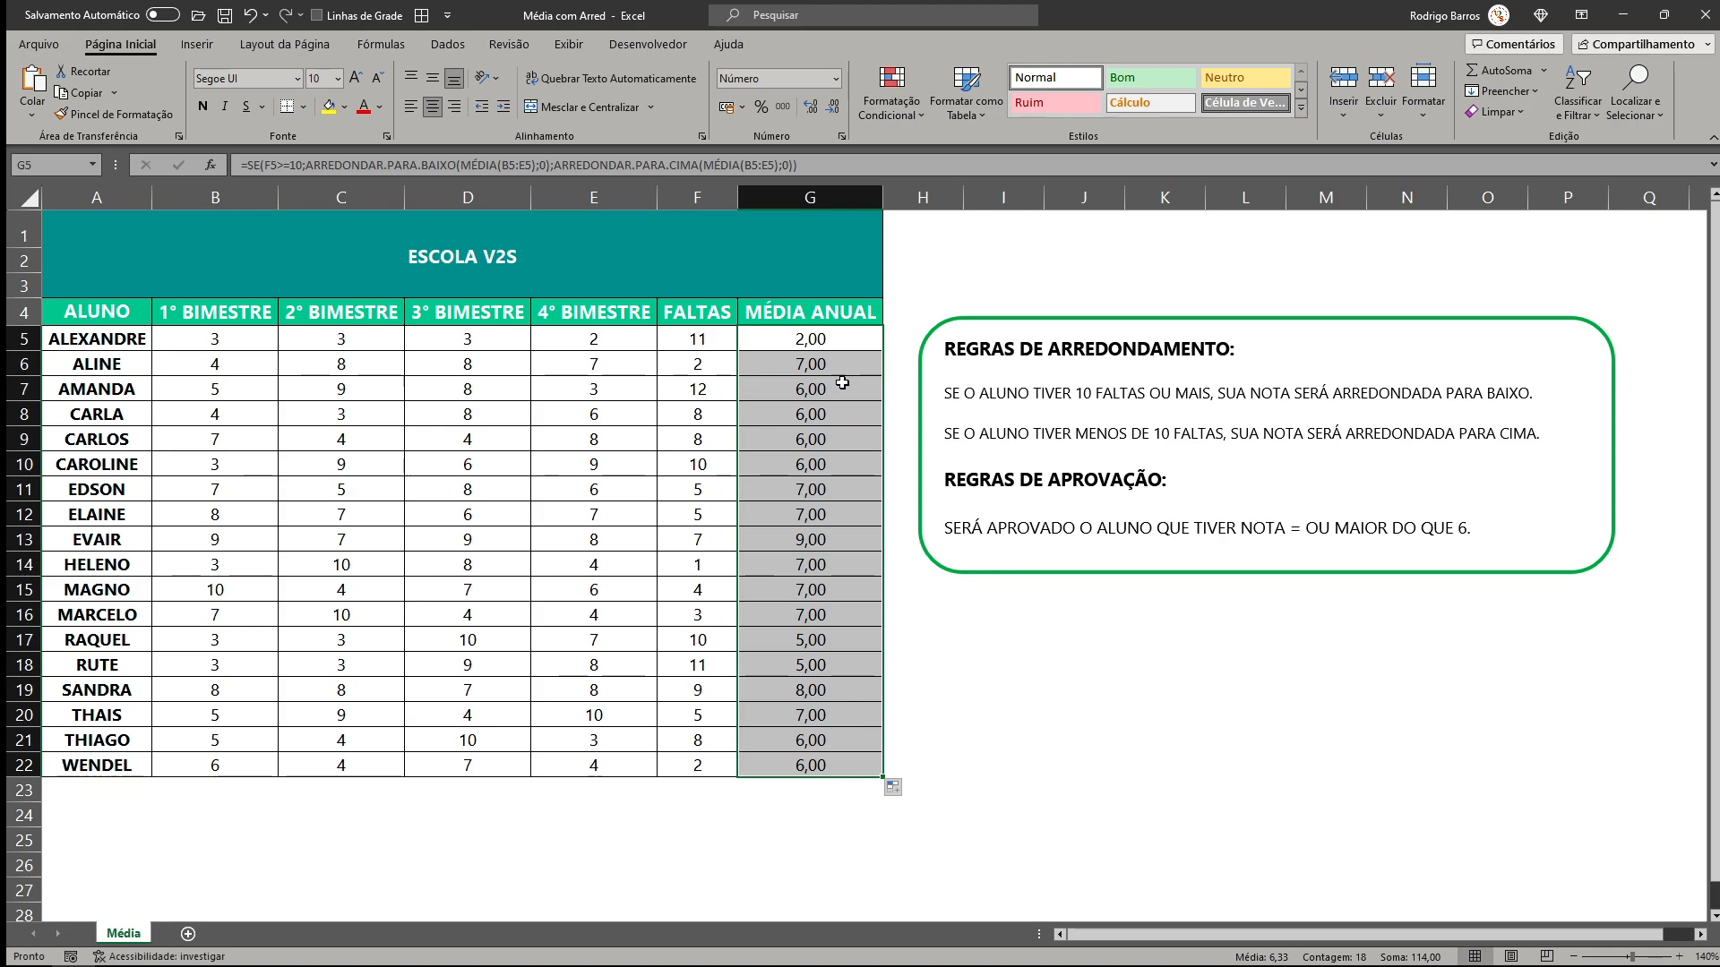
{"action": "left_click", "coordinate": [834, 108]}
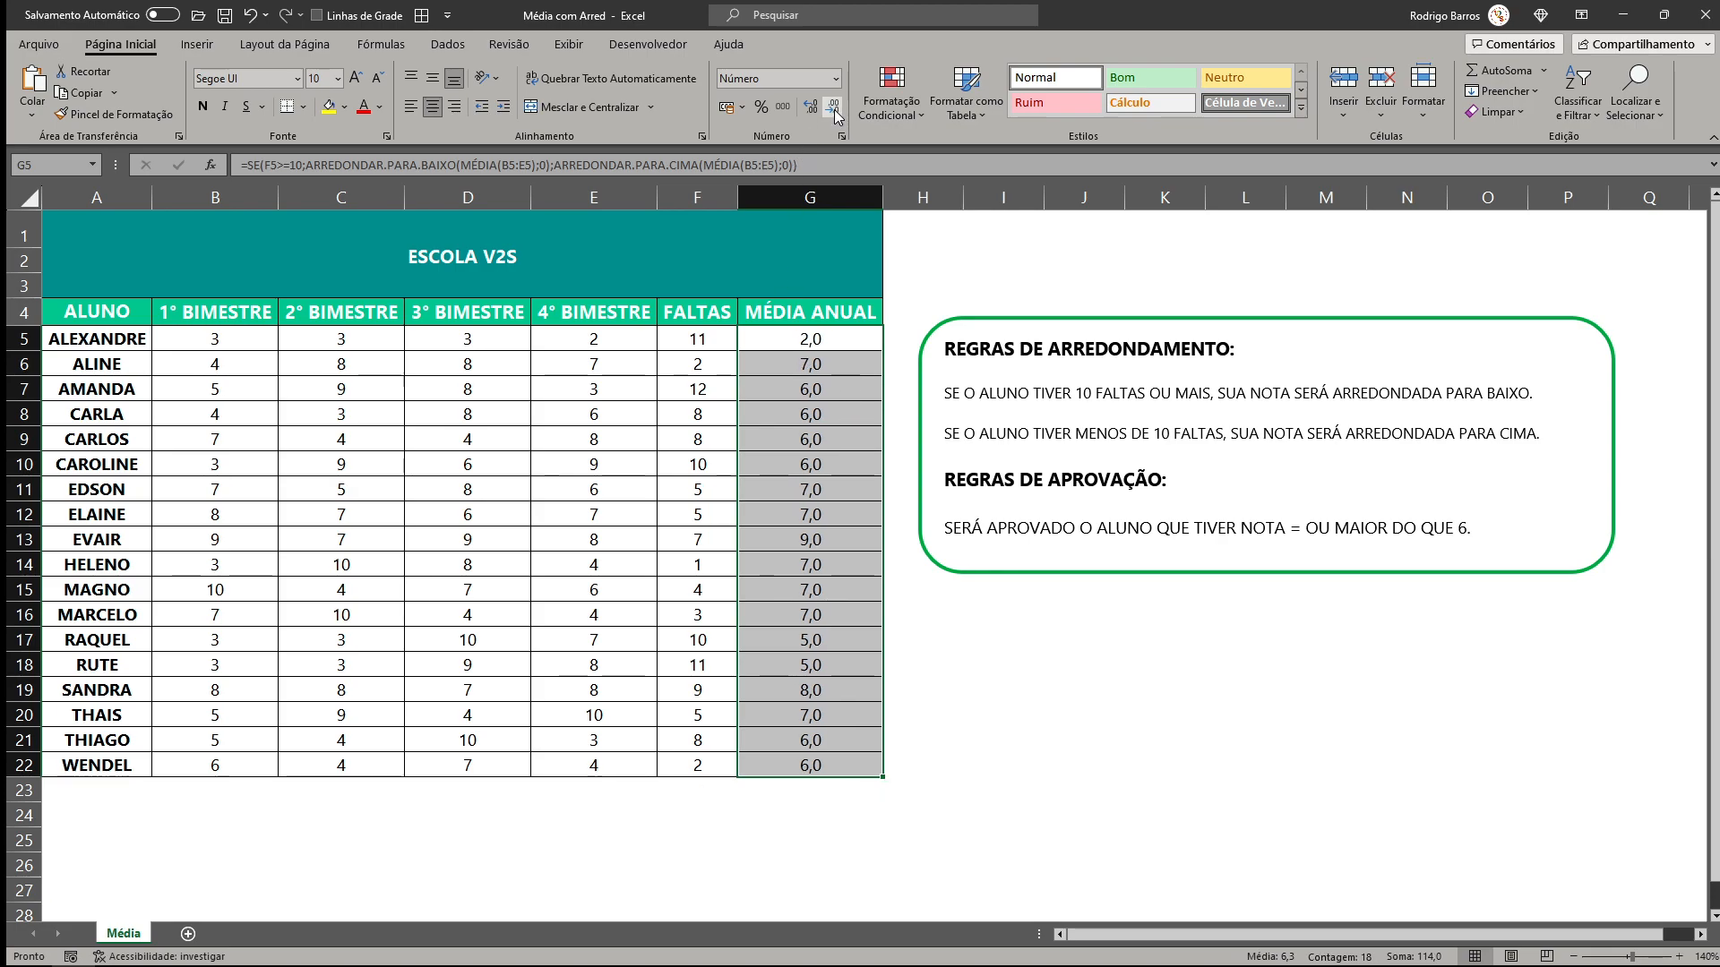
{"action": "left_click", "coordinate": [834, 109]}
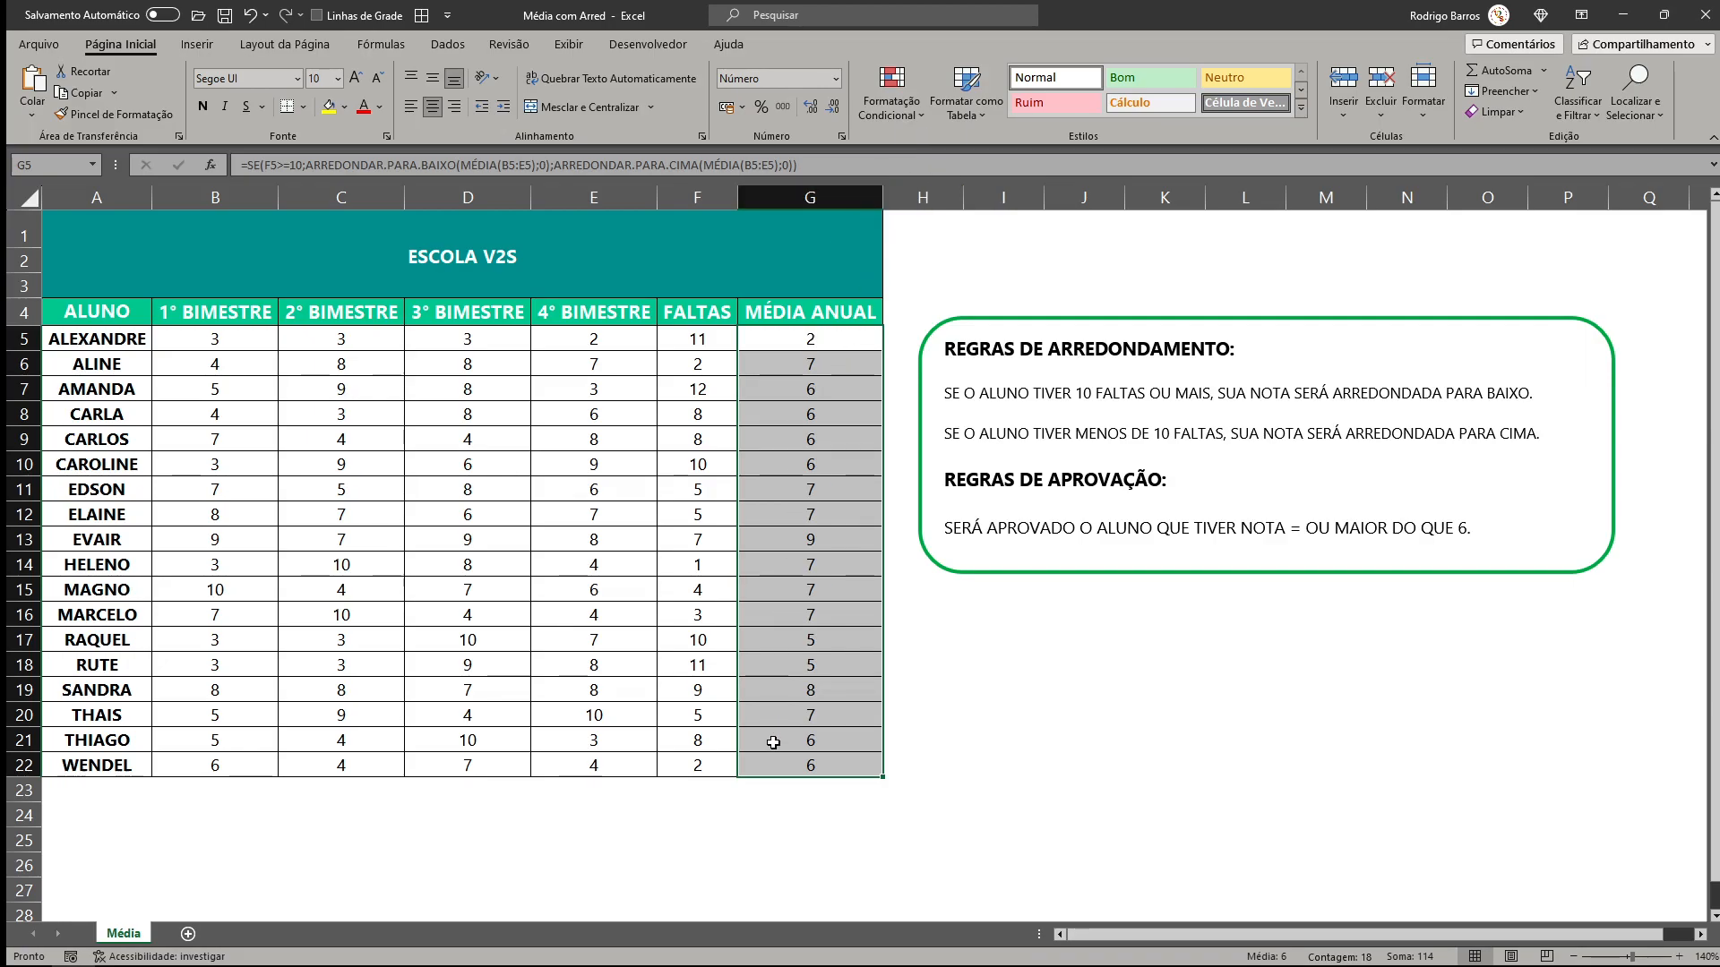
Create a conditional formatting rule on G5:G22 for cell values greater than or equal to 6.
{"action": "left_click", "coordinate": [919, 112]}
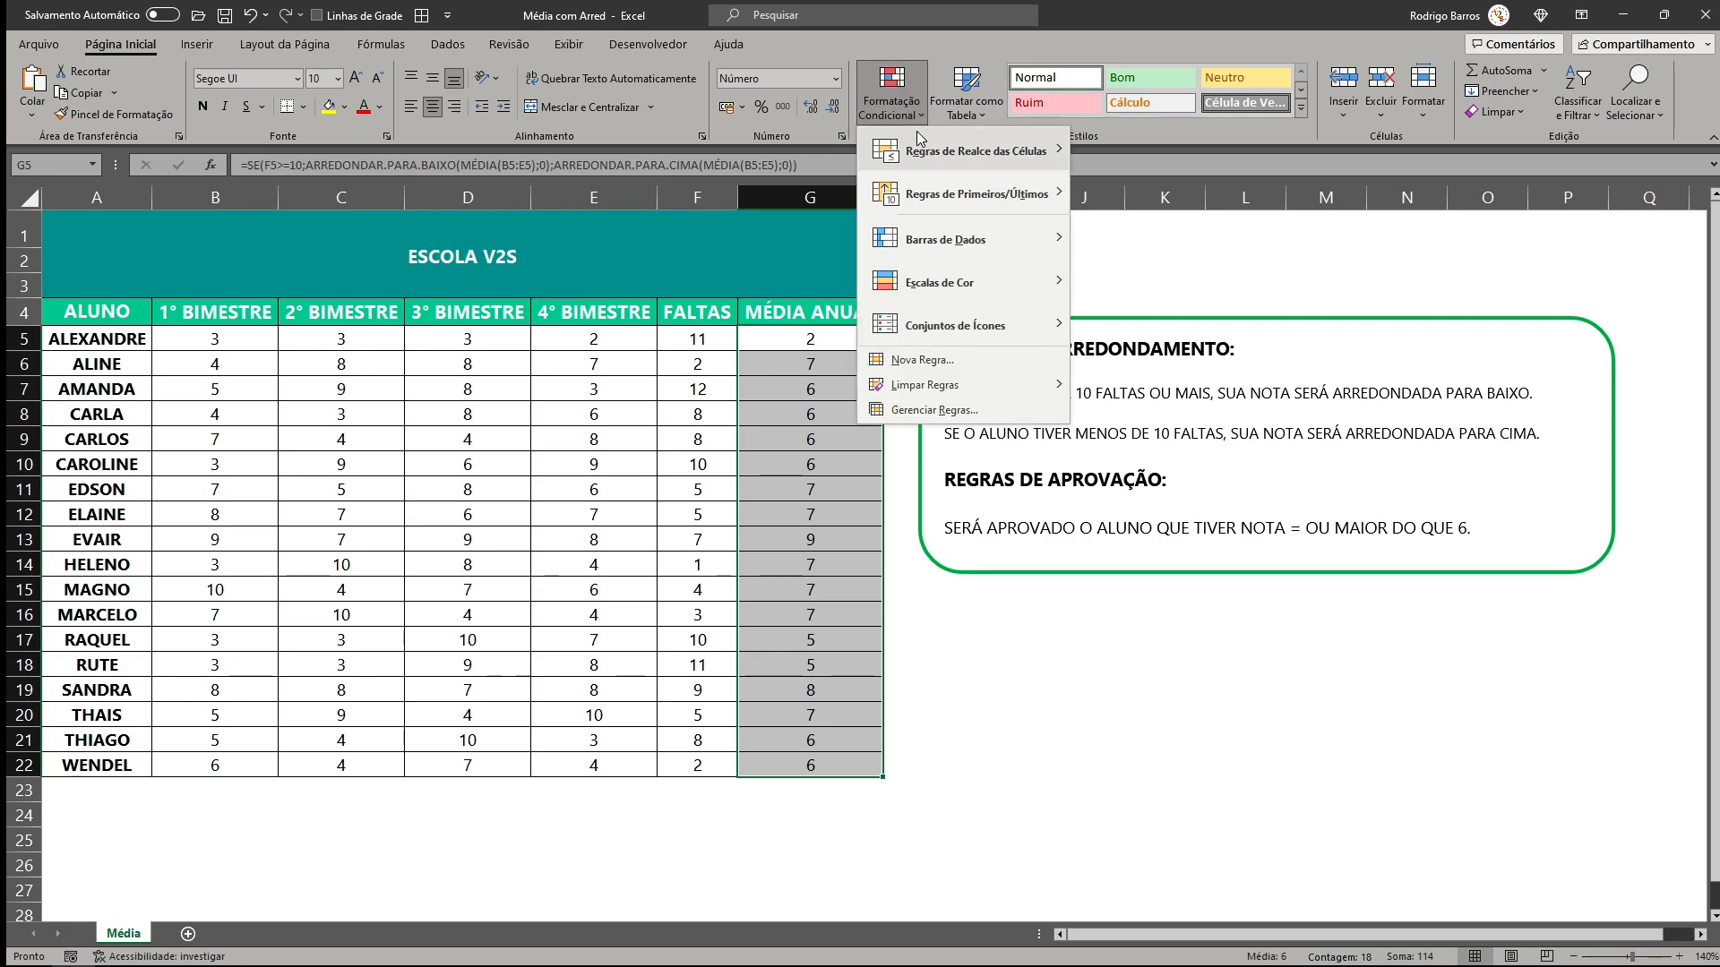
{"action": "mouse_move", "coordinate": [927, 148]}
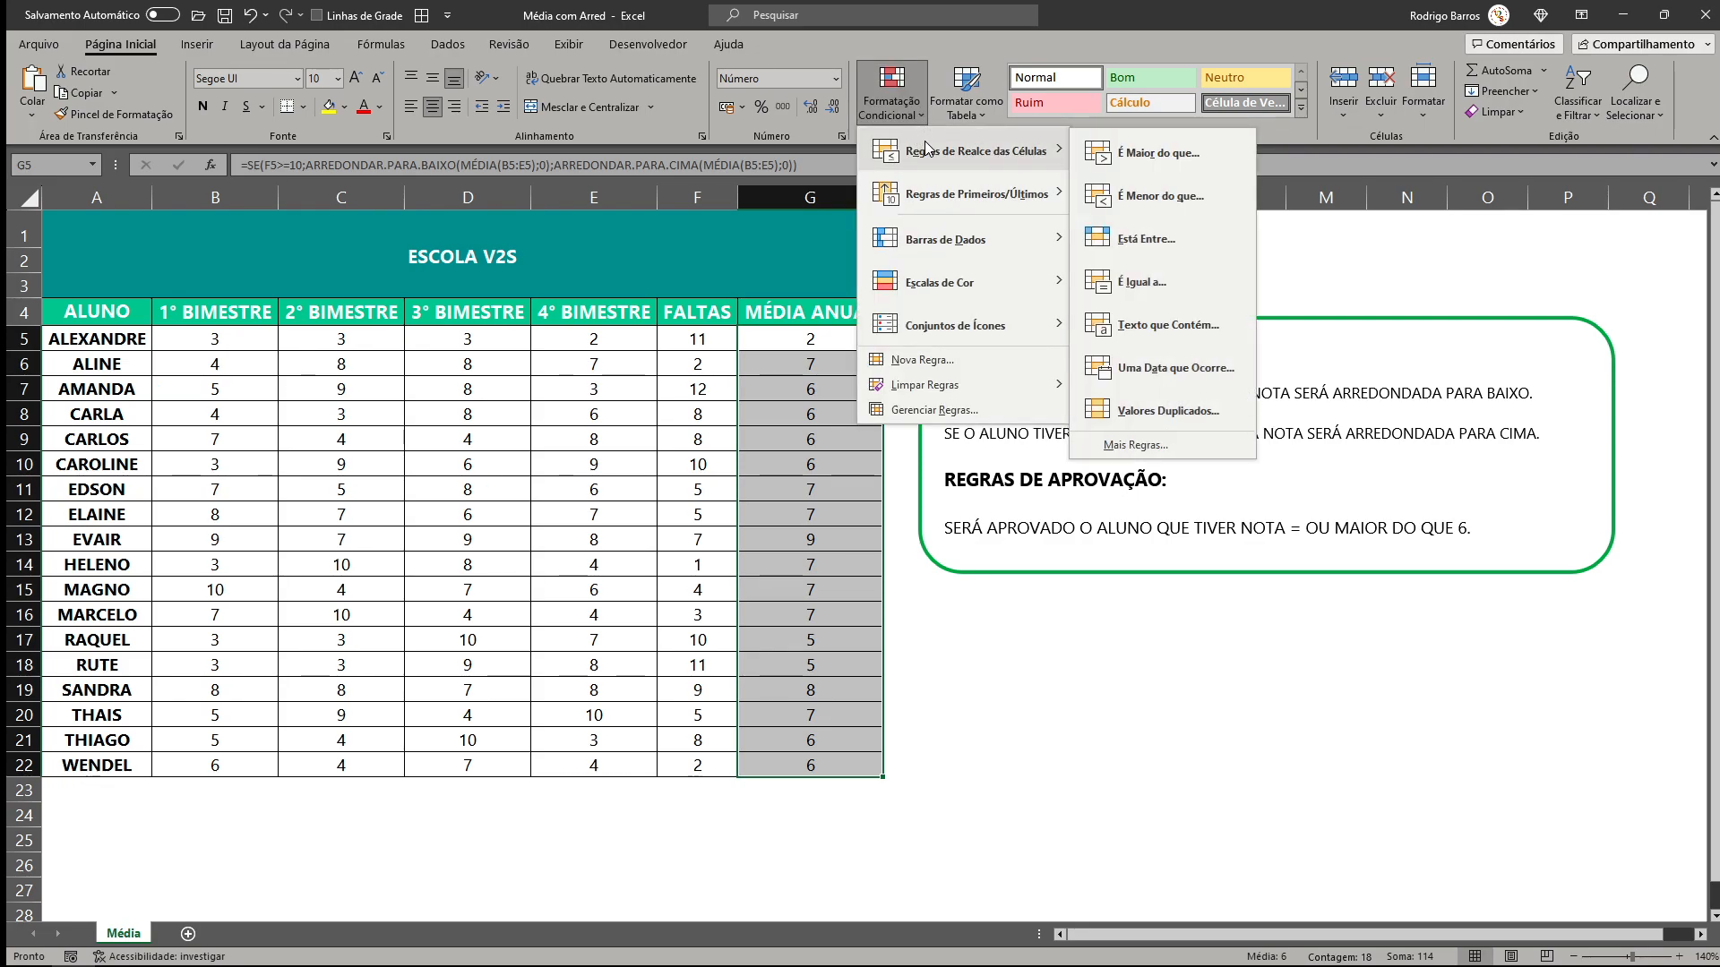
{"action": "left_click", "coordinate": [1130, 445]}
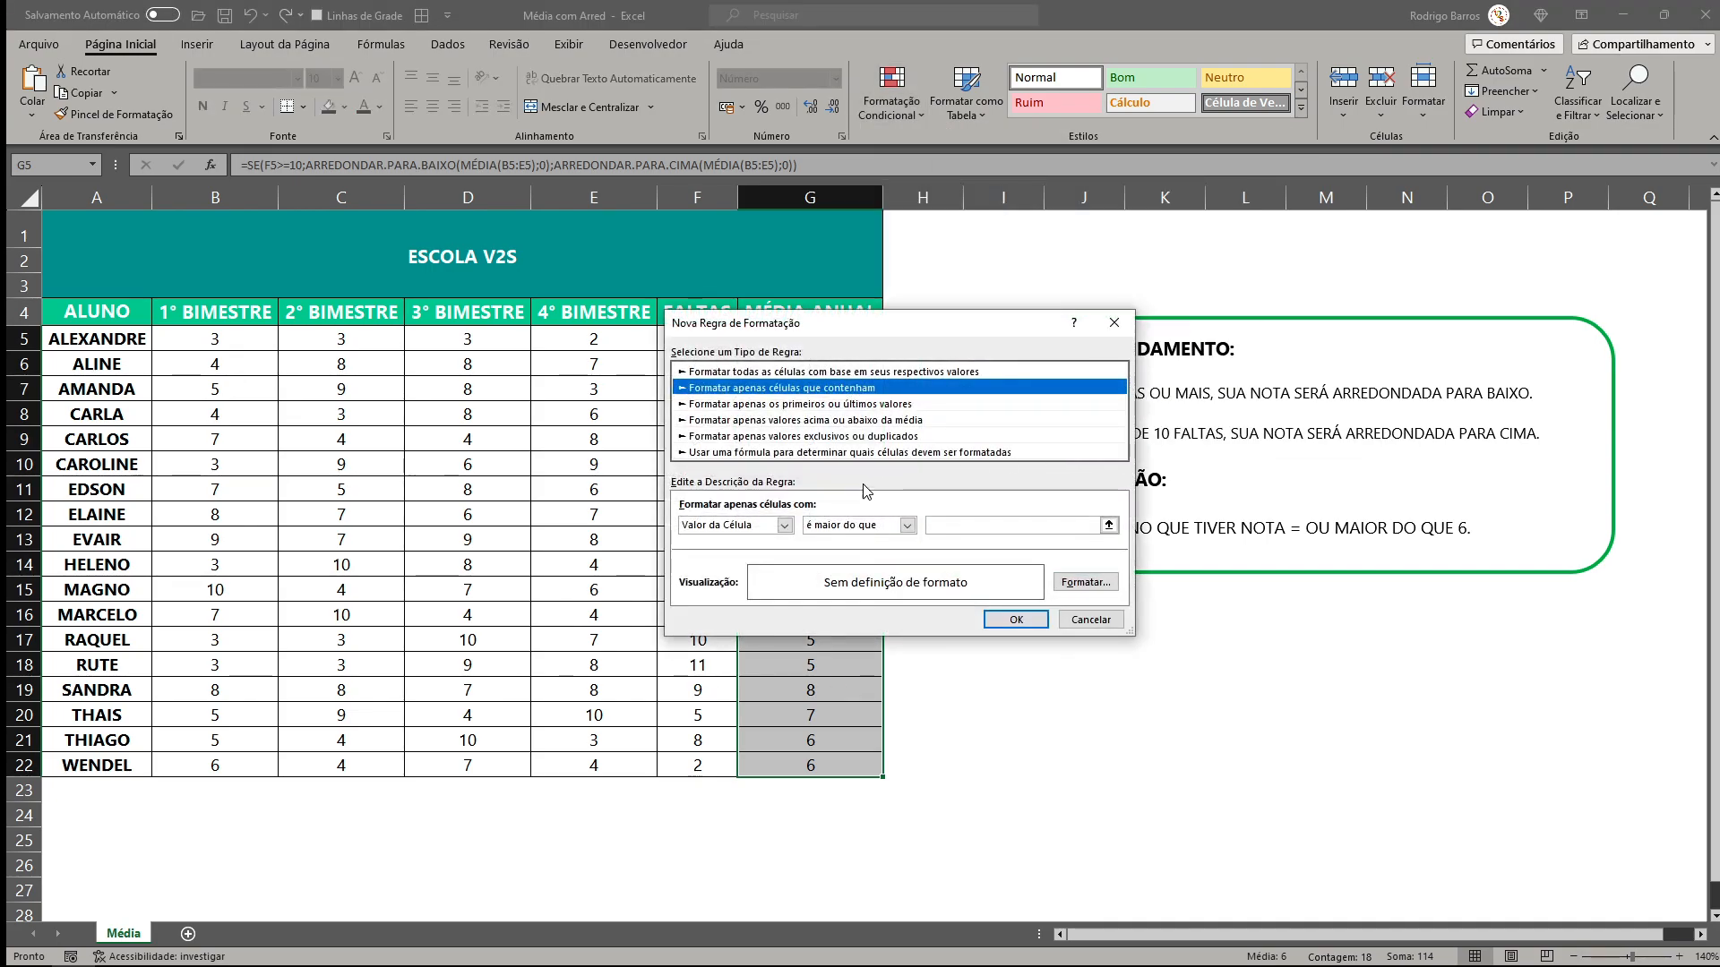
{"action": "left_click", "coordinate": [907, 525]}
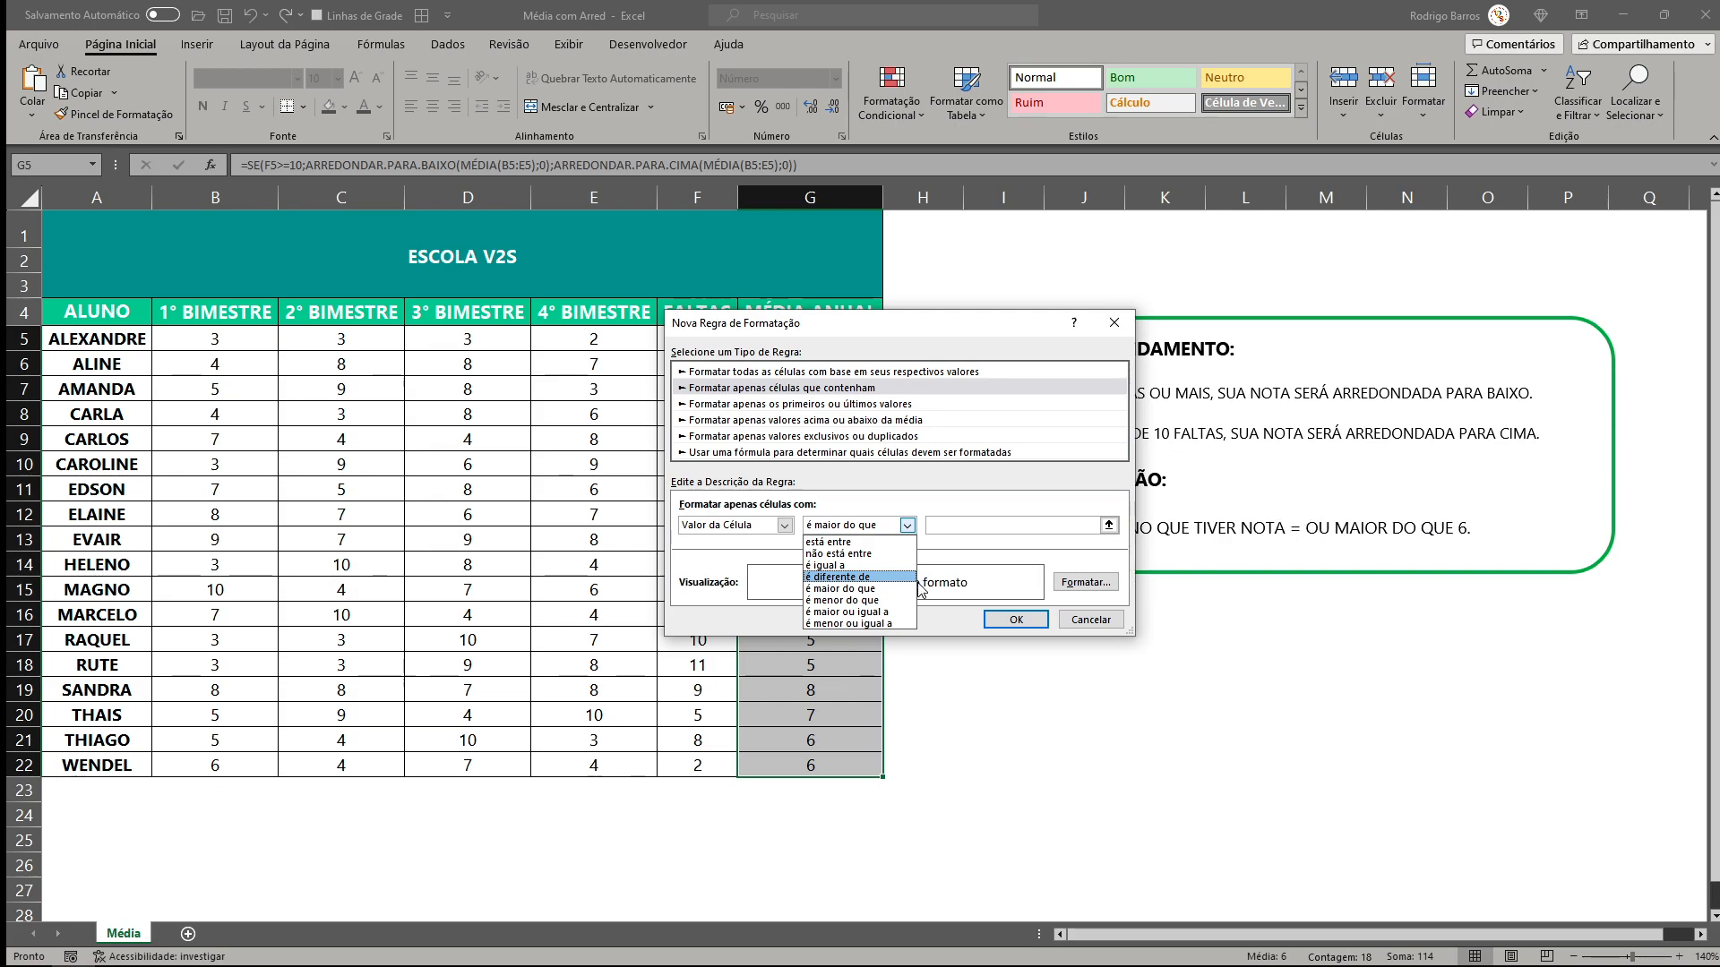
{"action": "left_click", "coordinate": [880, 612]}
{"action": "left_click", "coordinate": [968, 527]}
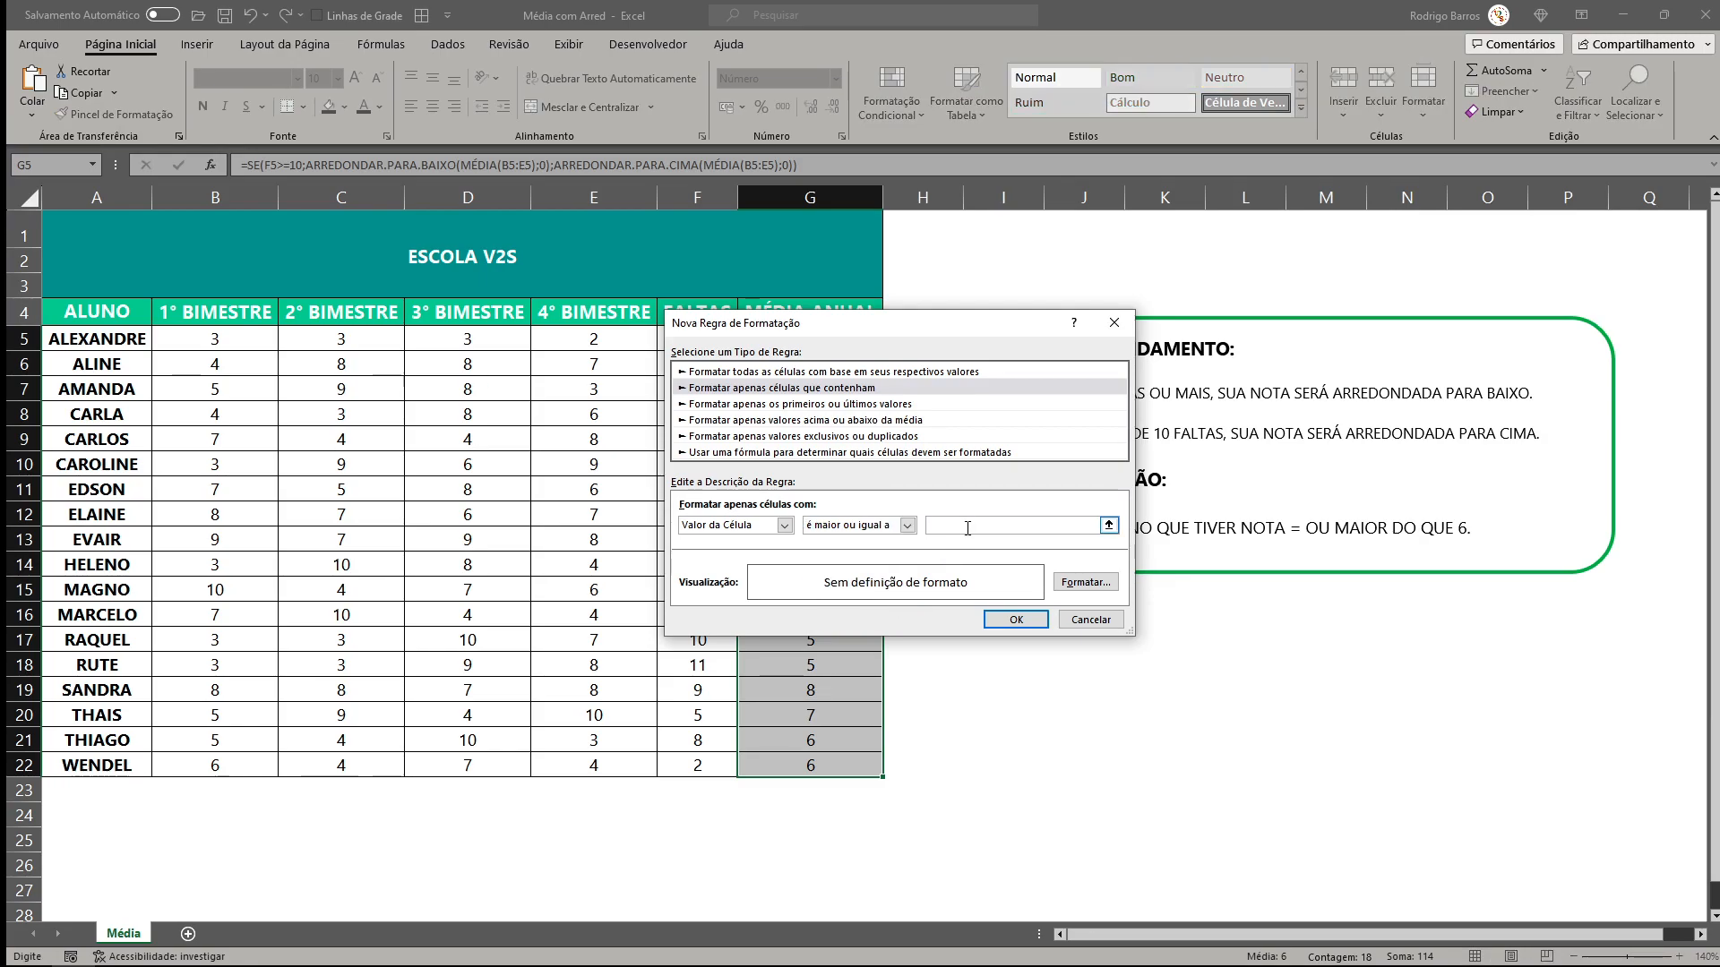
Give the greater-than-or-equal rule a bold (Negrito) green font and apply it to the annual averages.
{"action": "left_click", "coordinate": [1078, 585]}
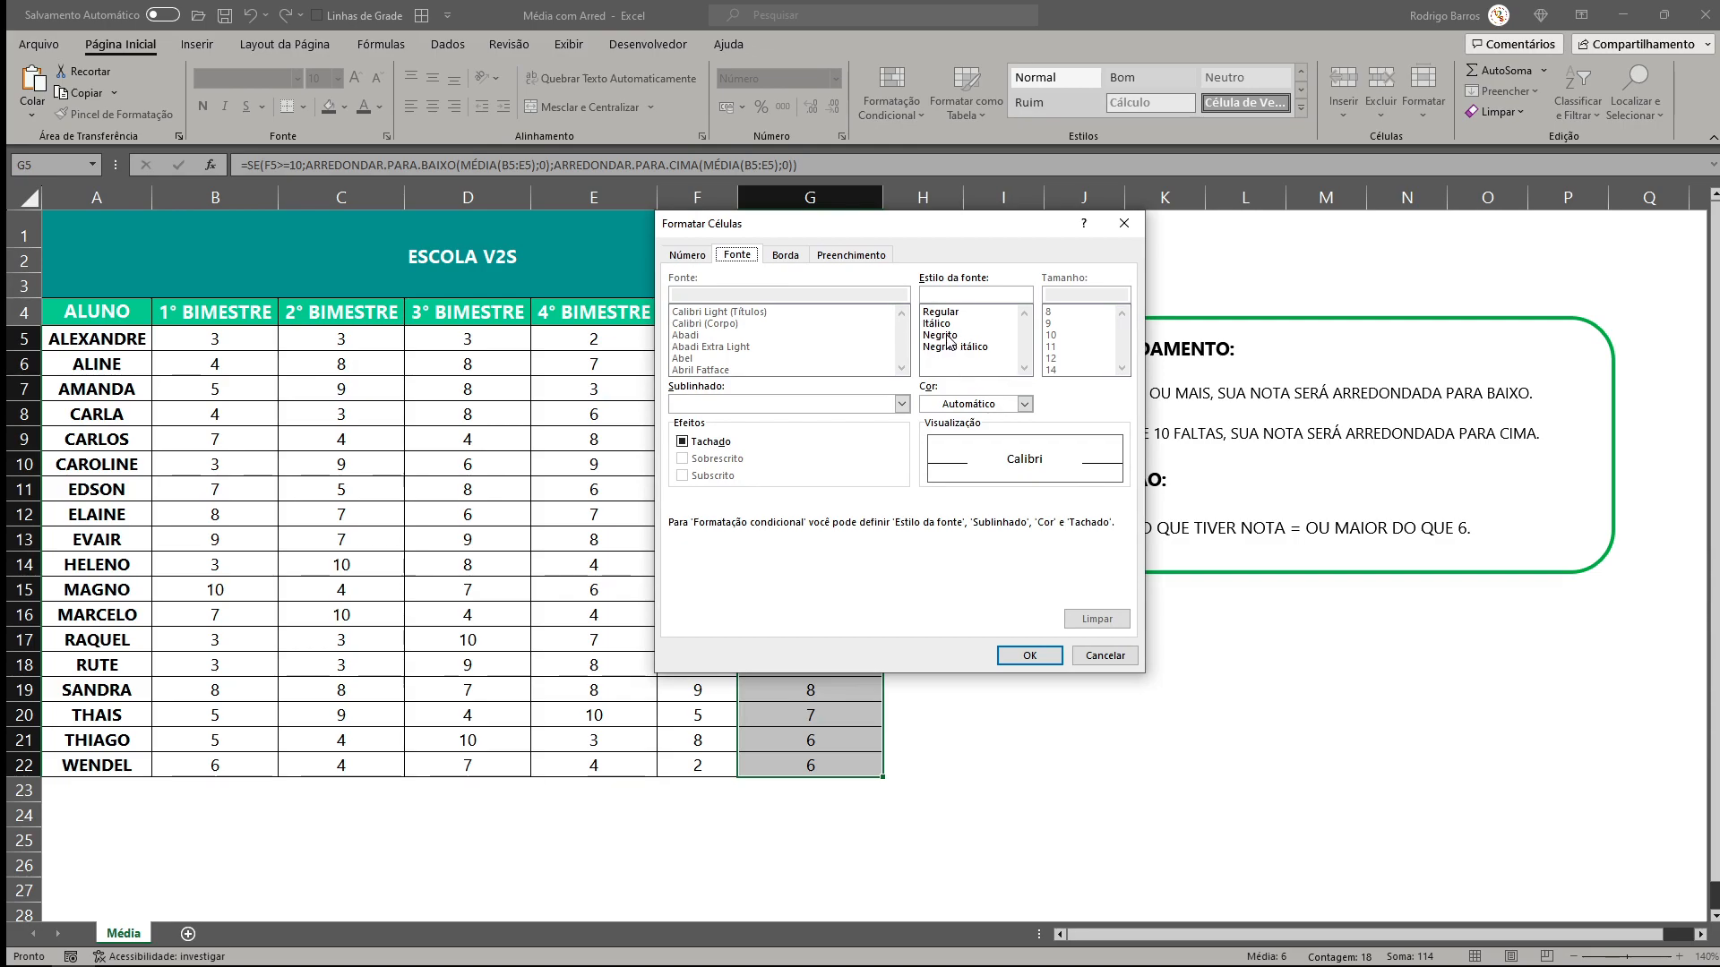
{"action": "left_click", "coordinate": [950, 338]}
{"action": "left_click", "coordinate": [1025, 404]}
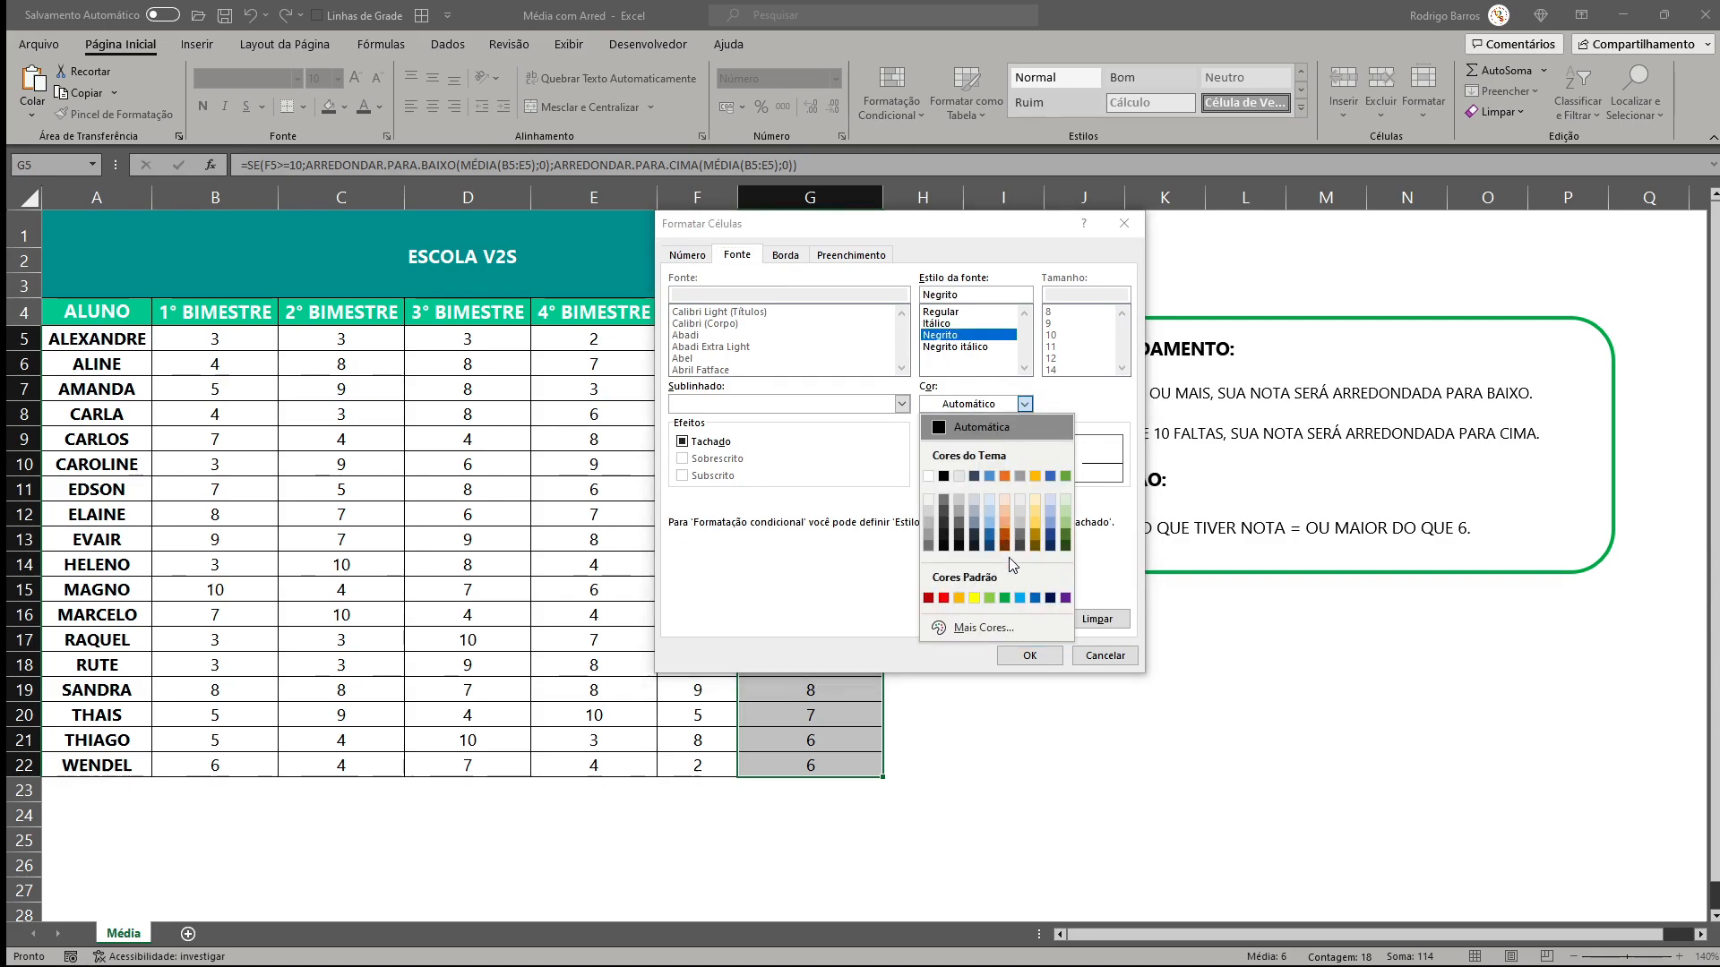
{"action": "left_click", "coordinate": [1004, 598]}
{"action": "left_click", "coordinate": [1029, 656]}
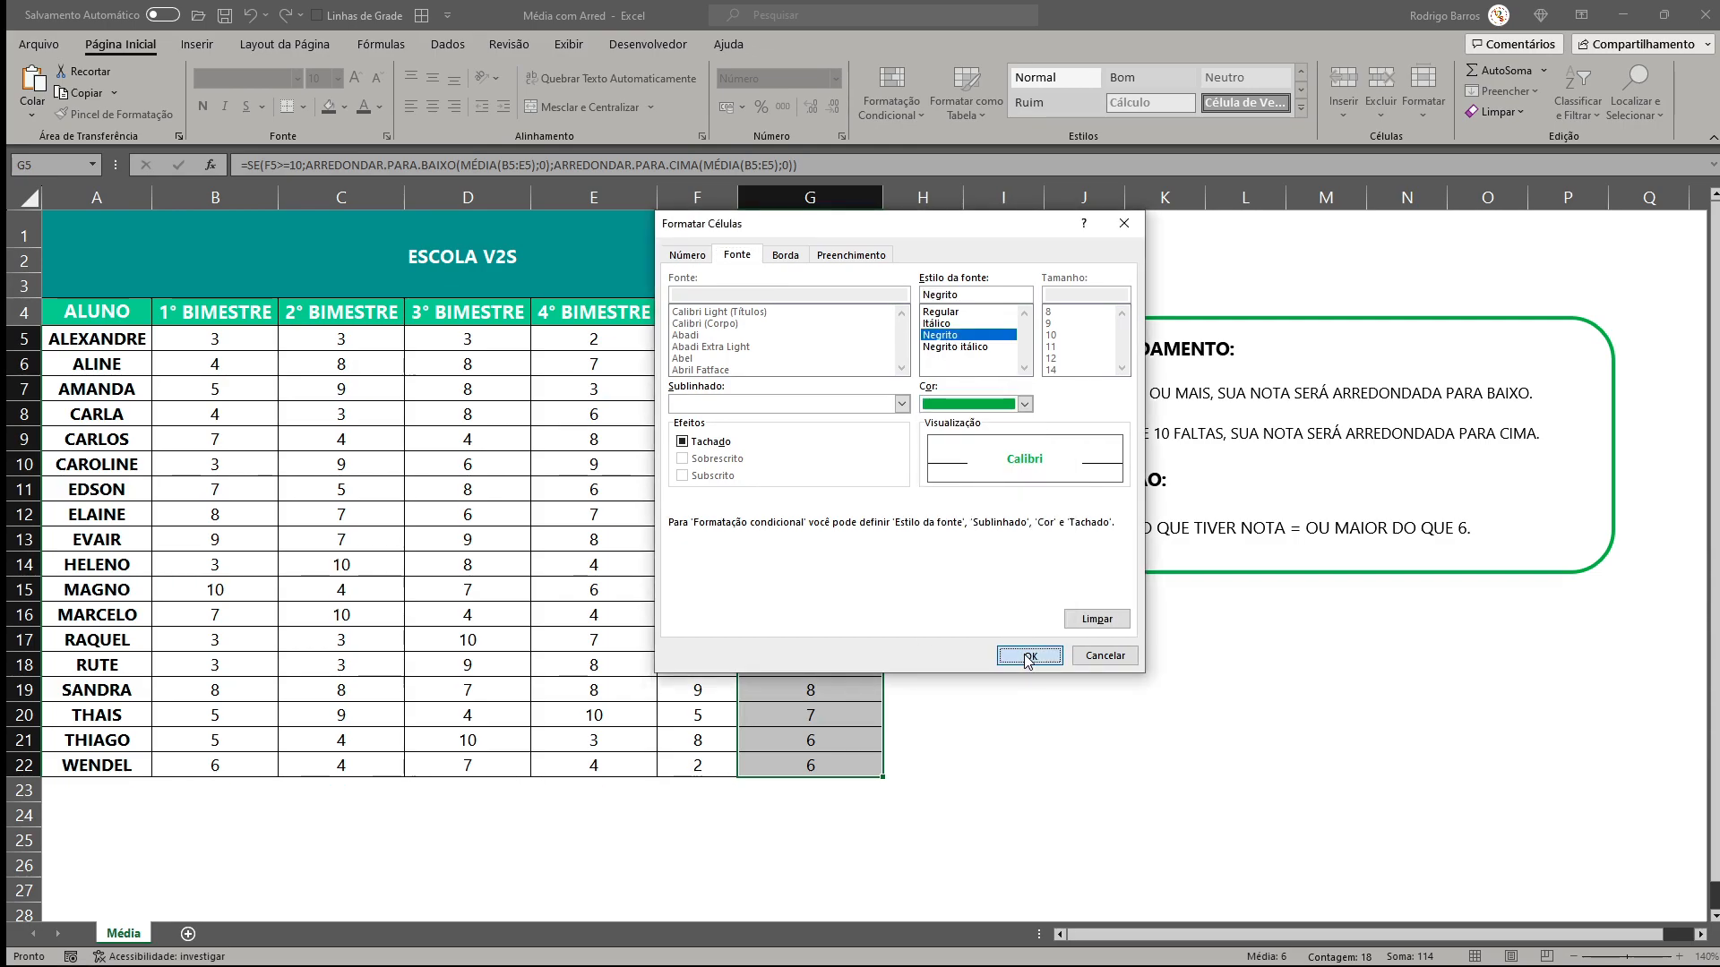
{"action": "left_click", "coordinate": [1018, 620]}
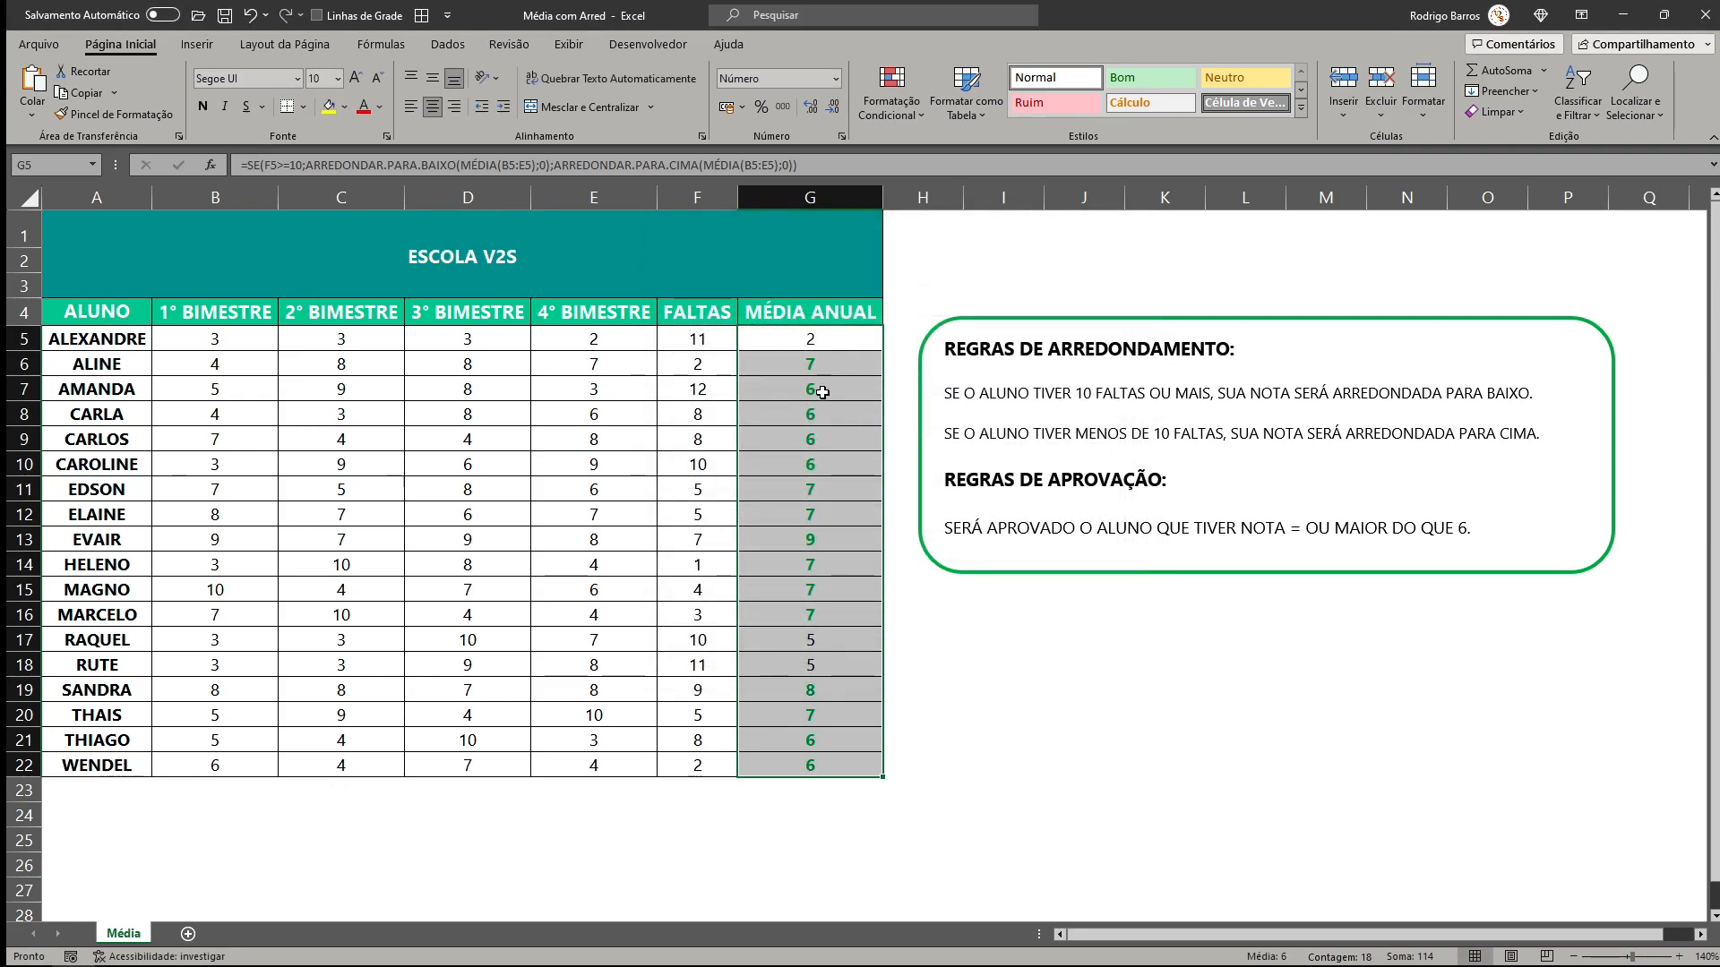
Add an "É Menor do que" highlight rule with the value 6 to the annual averages in G5:G22.
{"action": "left_click", "coordinate": [906, 115]}
{"action": "mouse_move", "coordinate": [908, 161]}
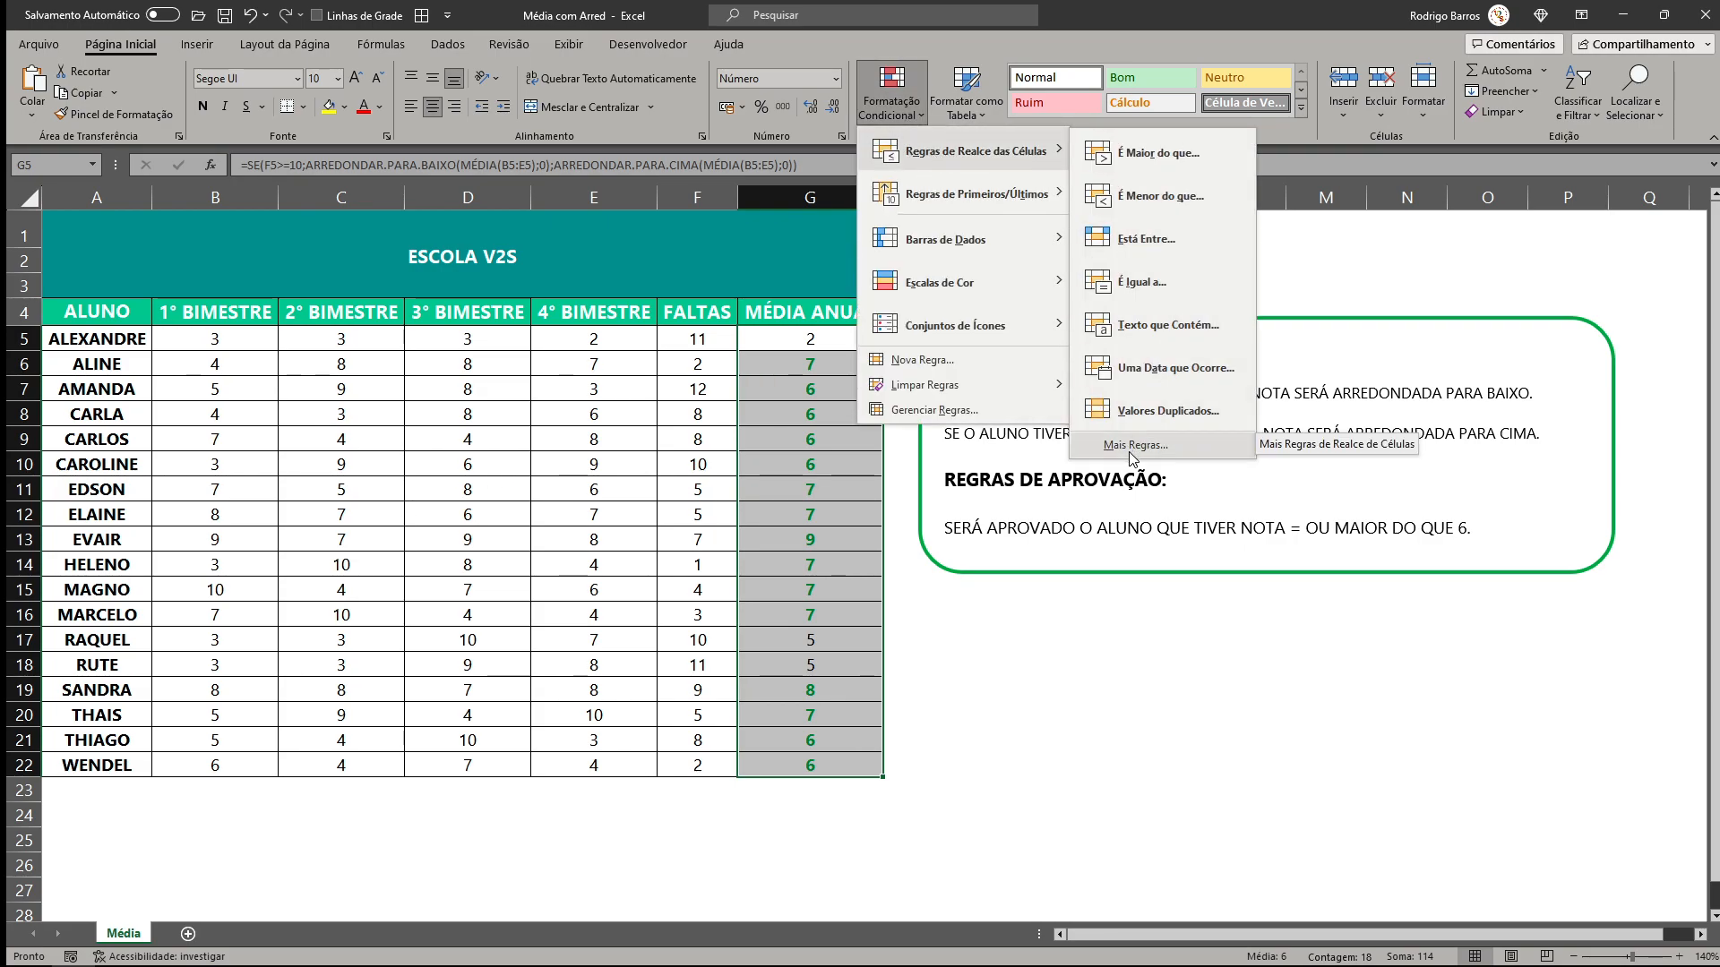
{"action": "left_click", "coordinate": [1174, 197]}
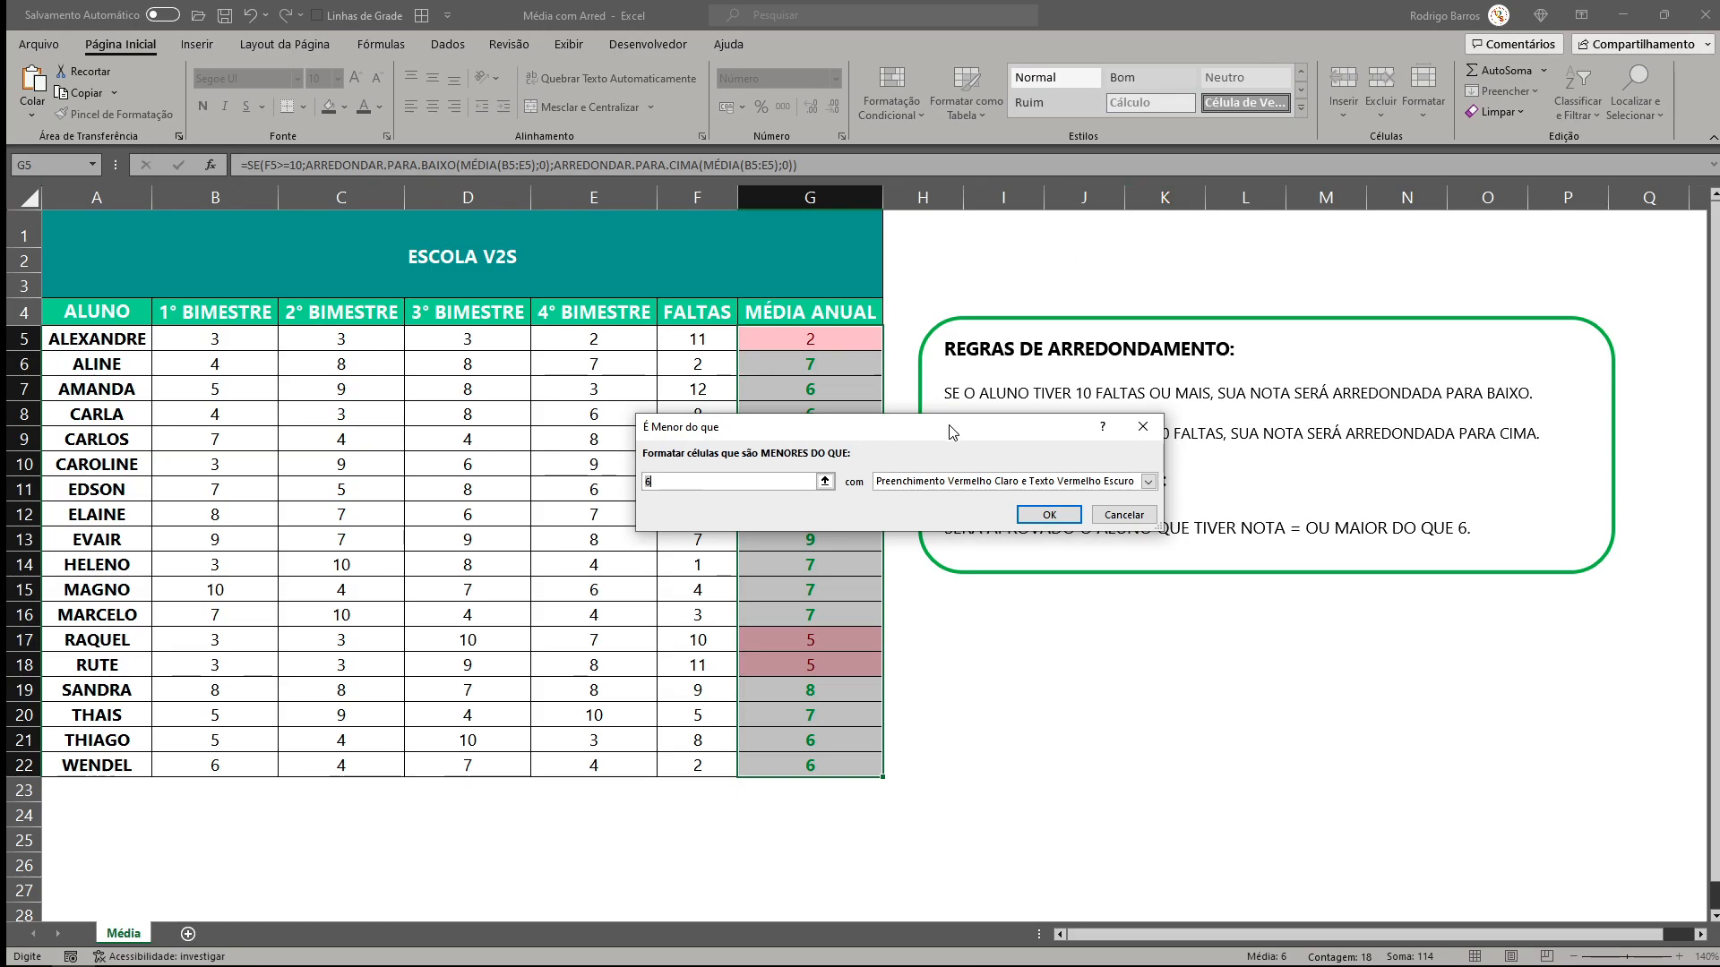
Apply a custom bold (Negrito) red font to the less-than-6 rule, then check the averages in G17 and G18.
{"action": "left_click", "coordinate": [1148, 481]}
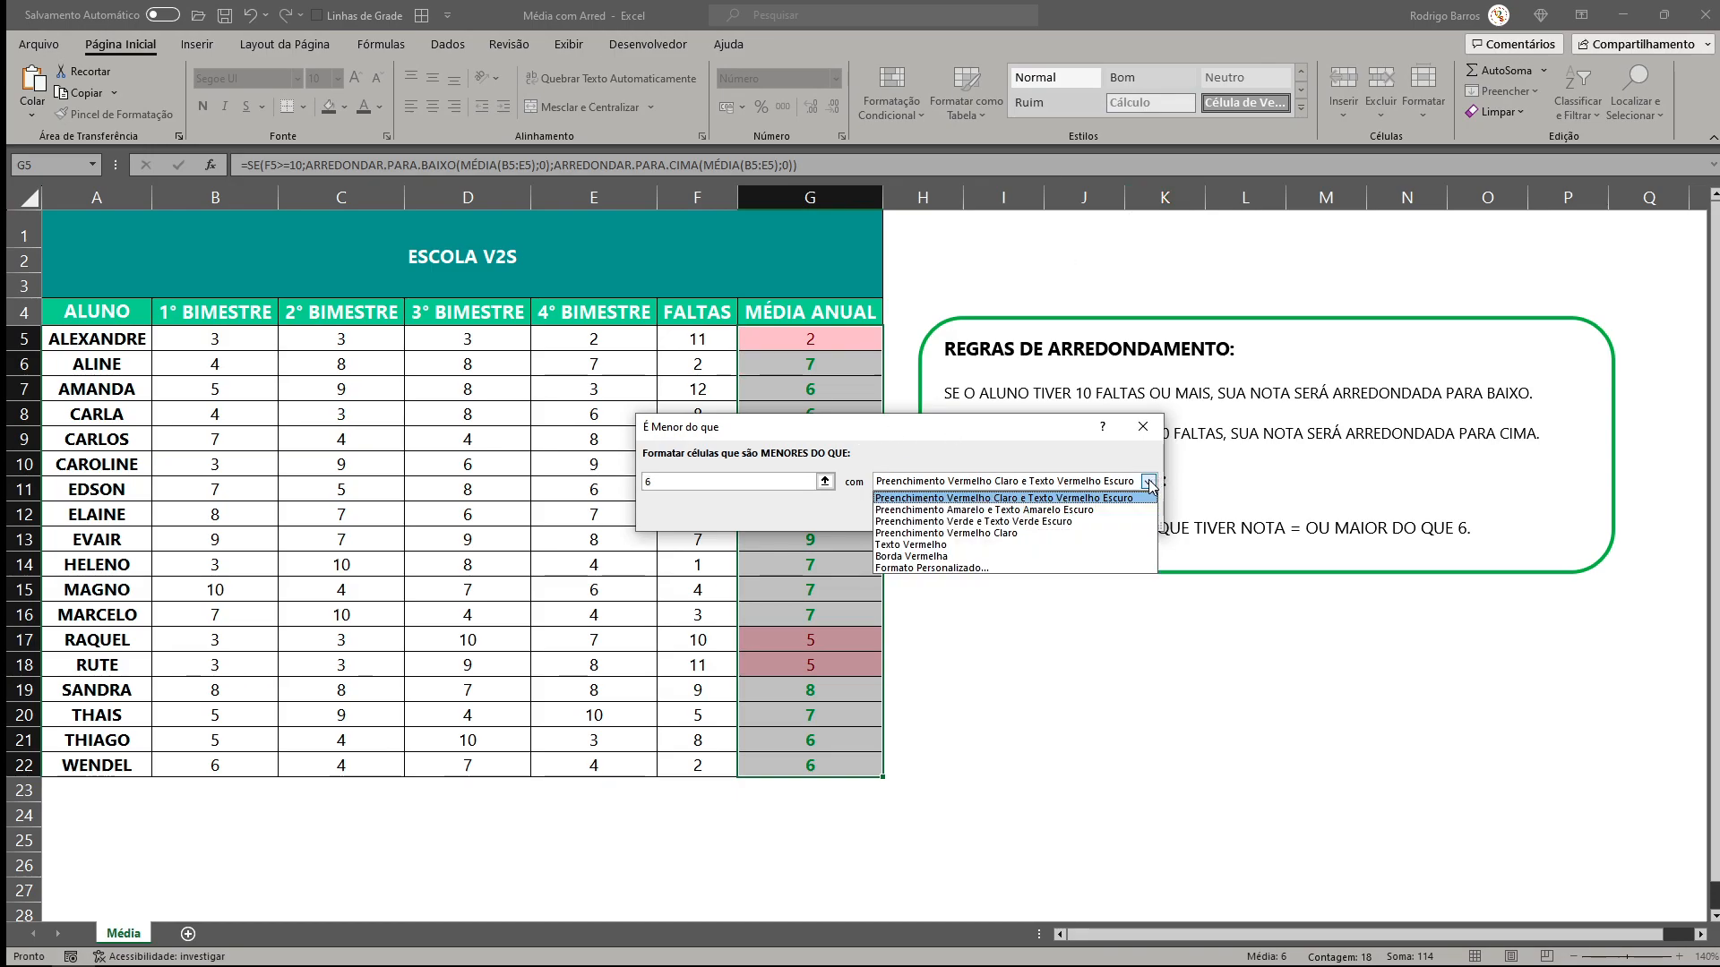
{"action": "left_click", "coordinate": [957, 568]}
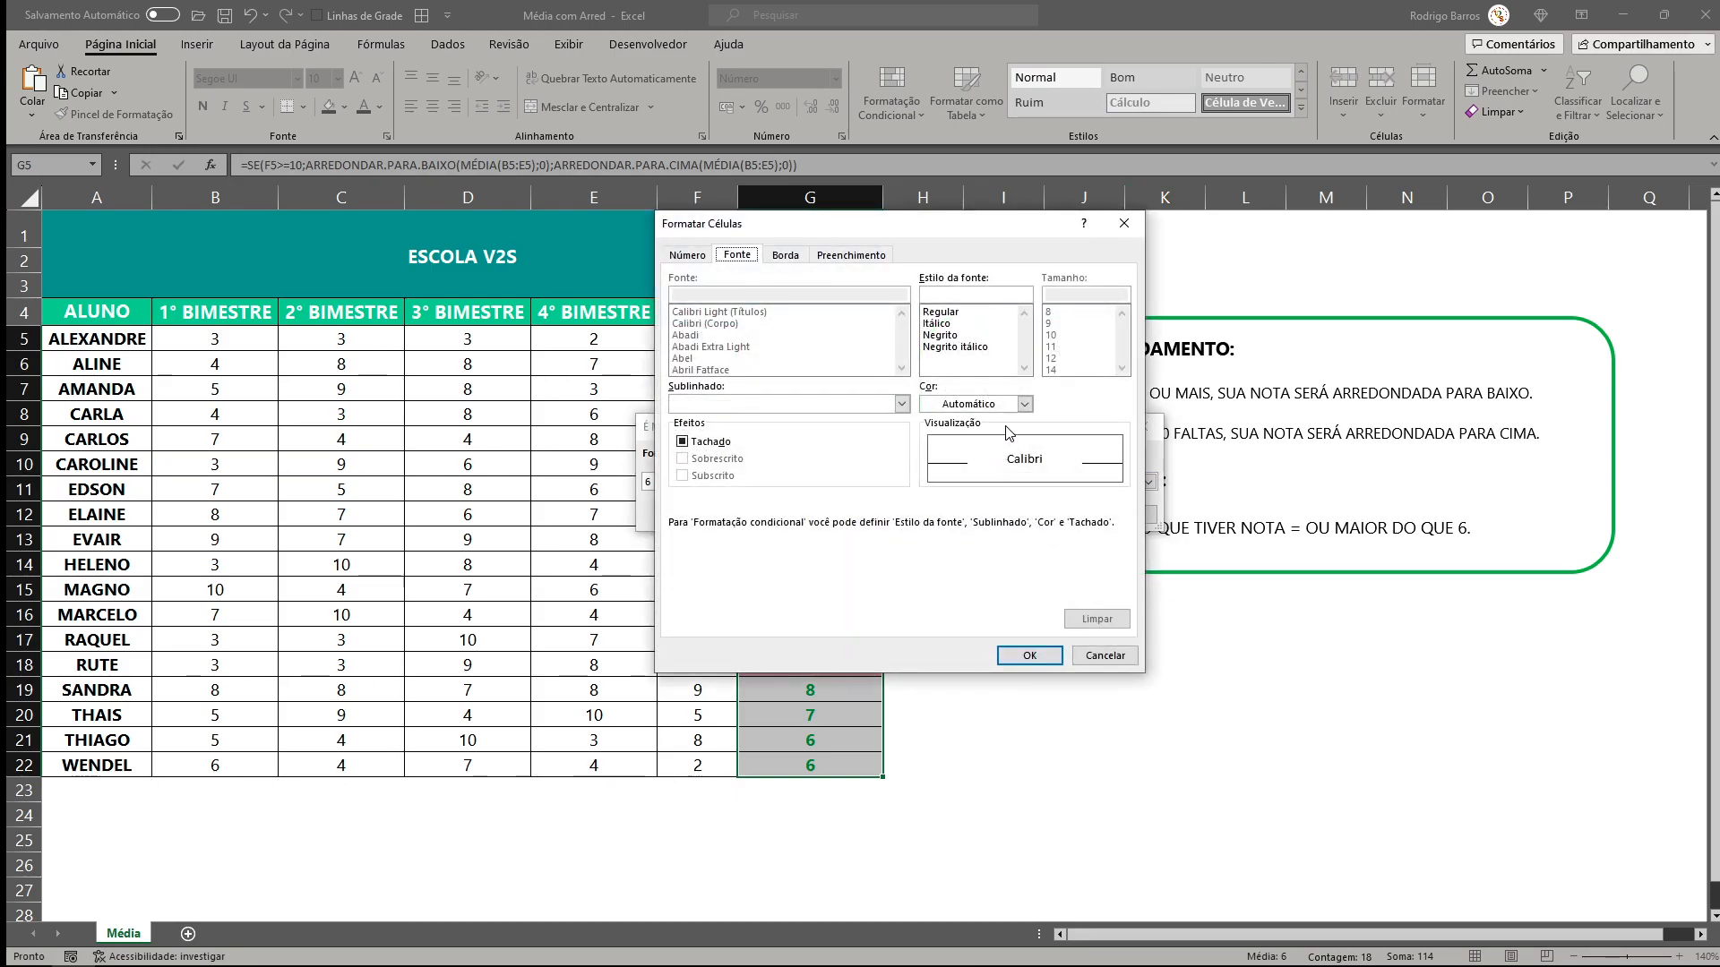
{"action": "left_click", "coordinate": [1024, 404]}
{"action": "left_click", "coordinate": [944, 598]}
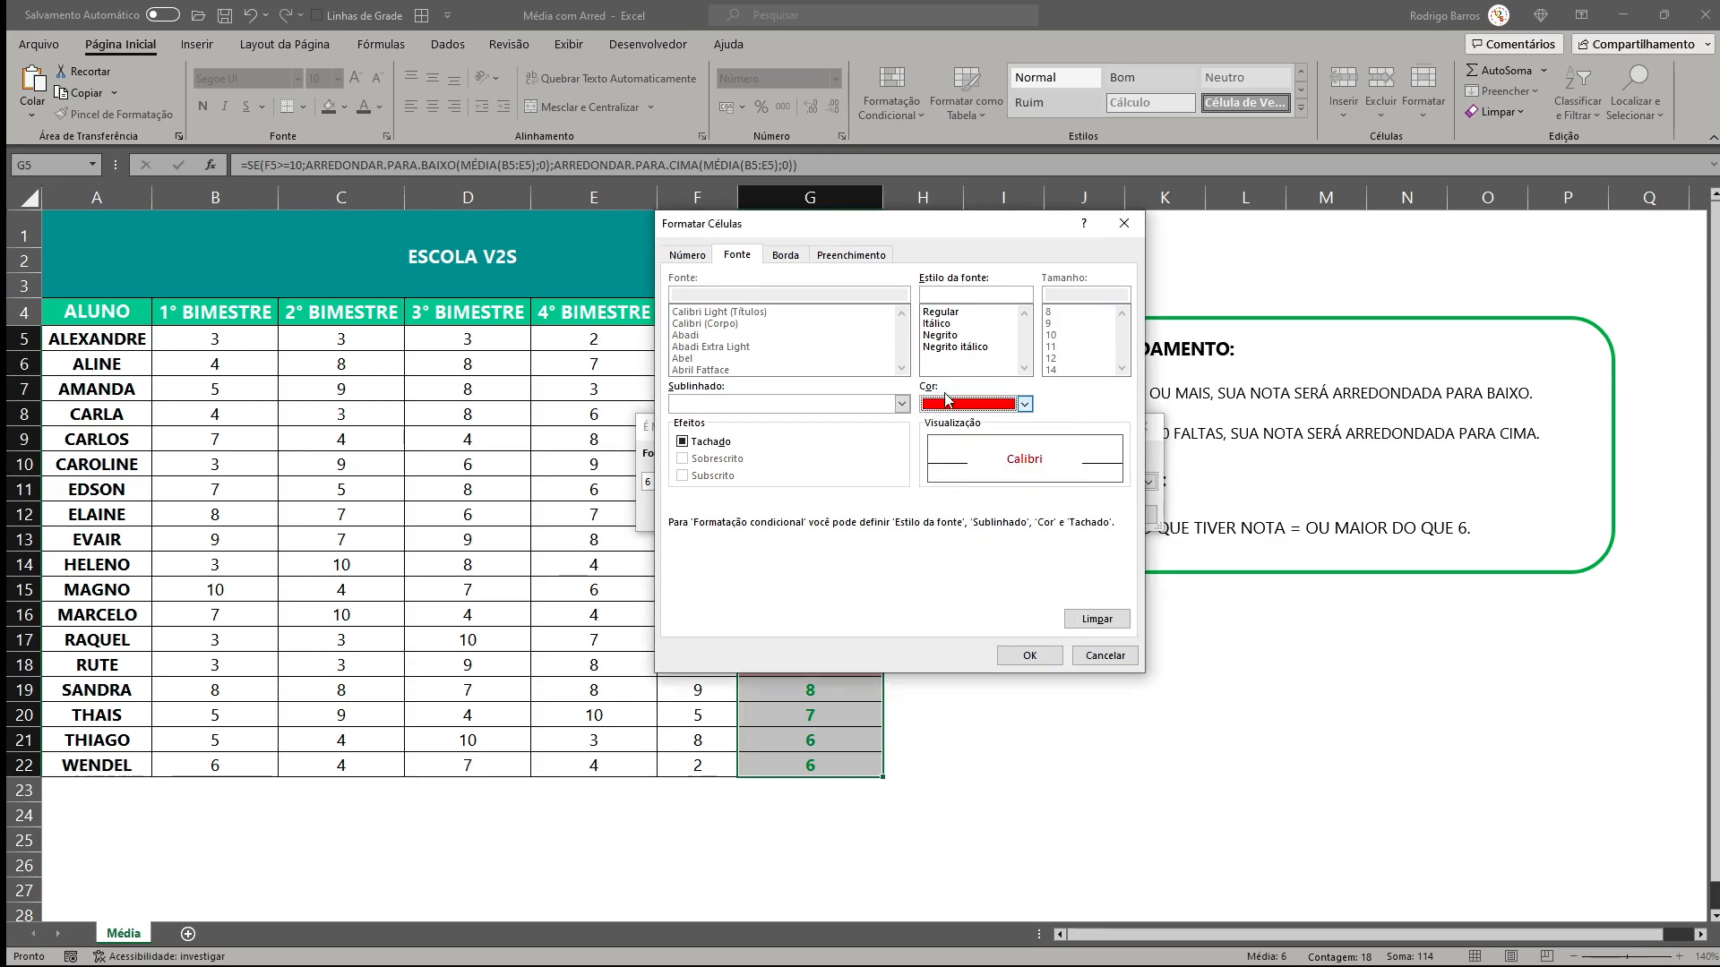
{"action": "left_click", "coordinate": [950, 335]}
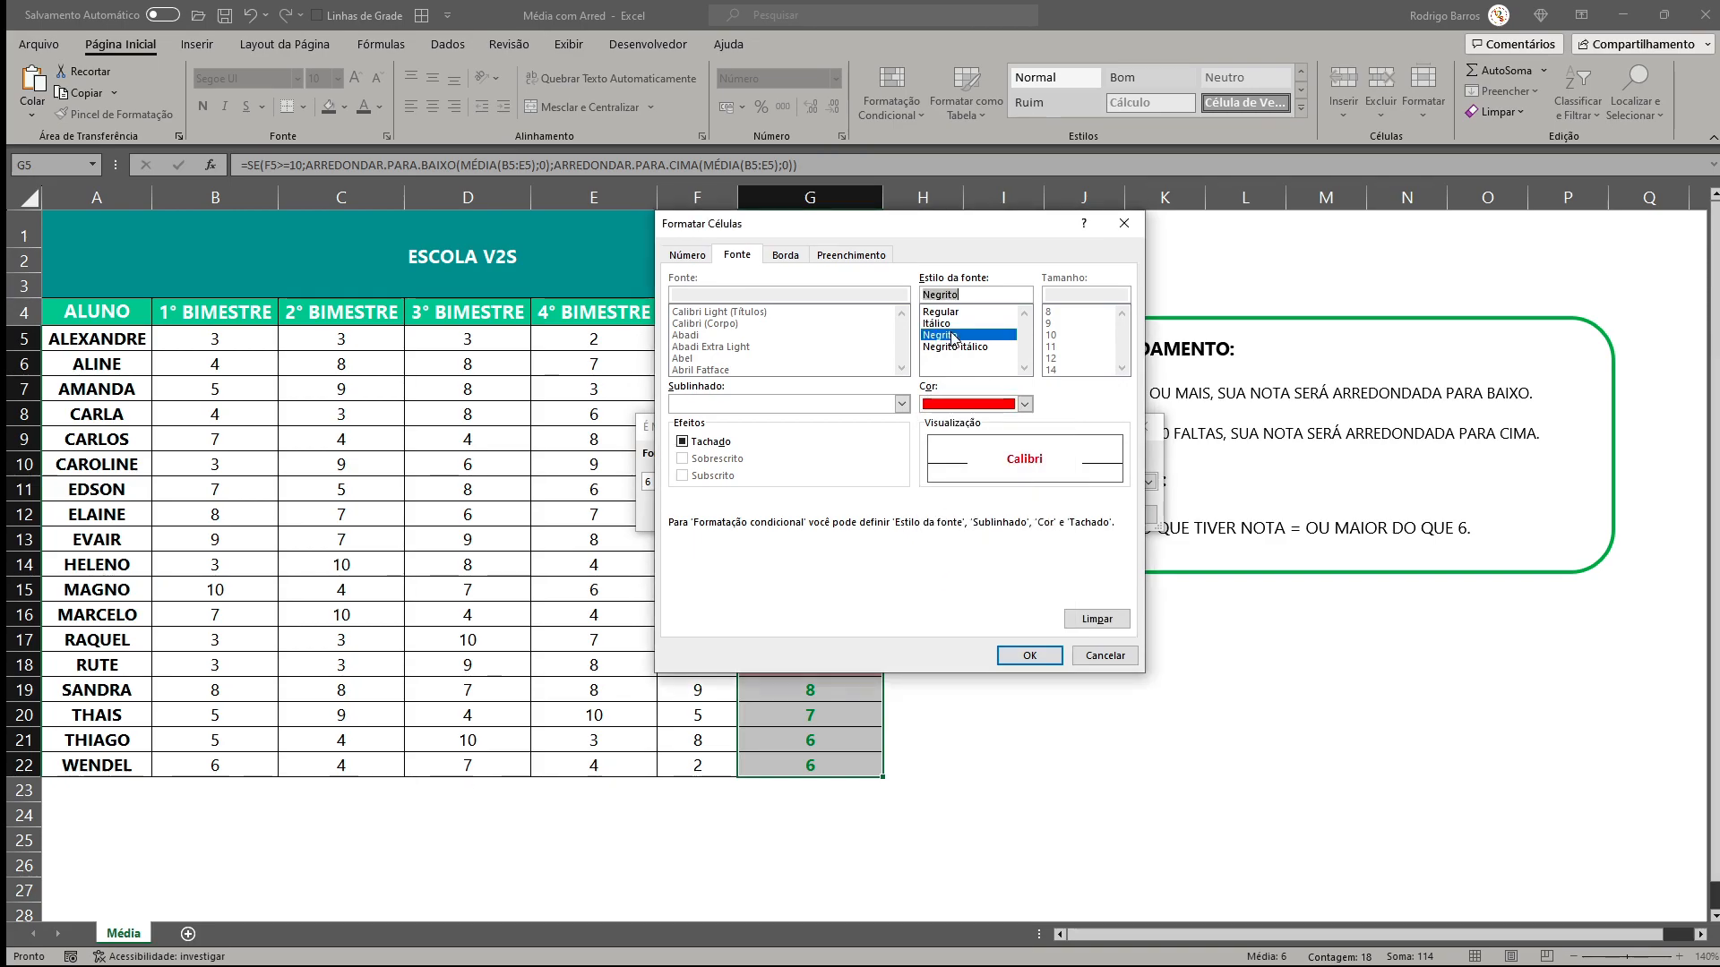
{"action": "left_click", "coordinate": [1029, 657]}
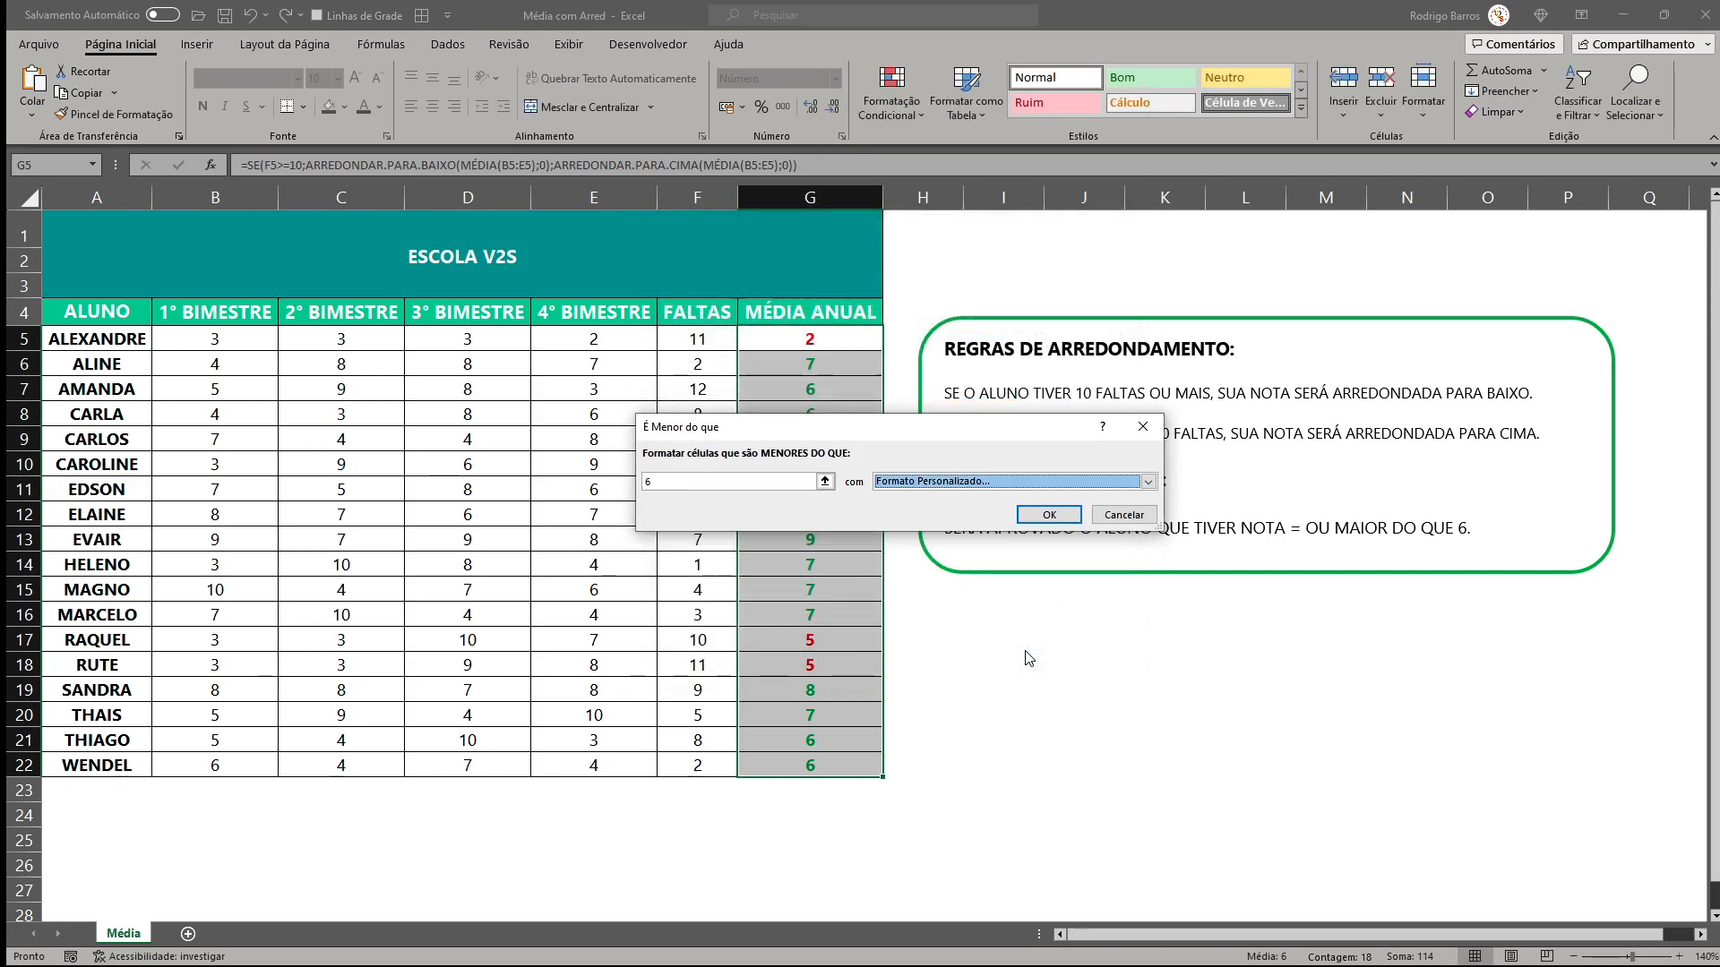
{"action": "left_click", "coordinate": [1048, 515]}
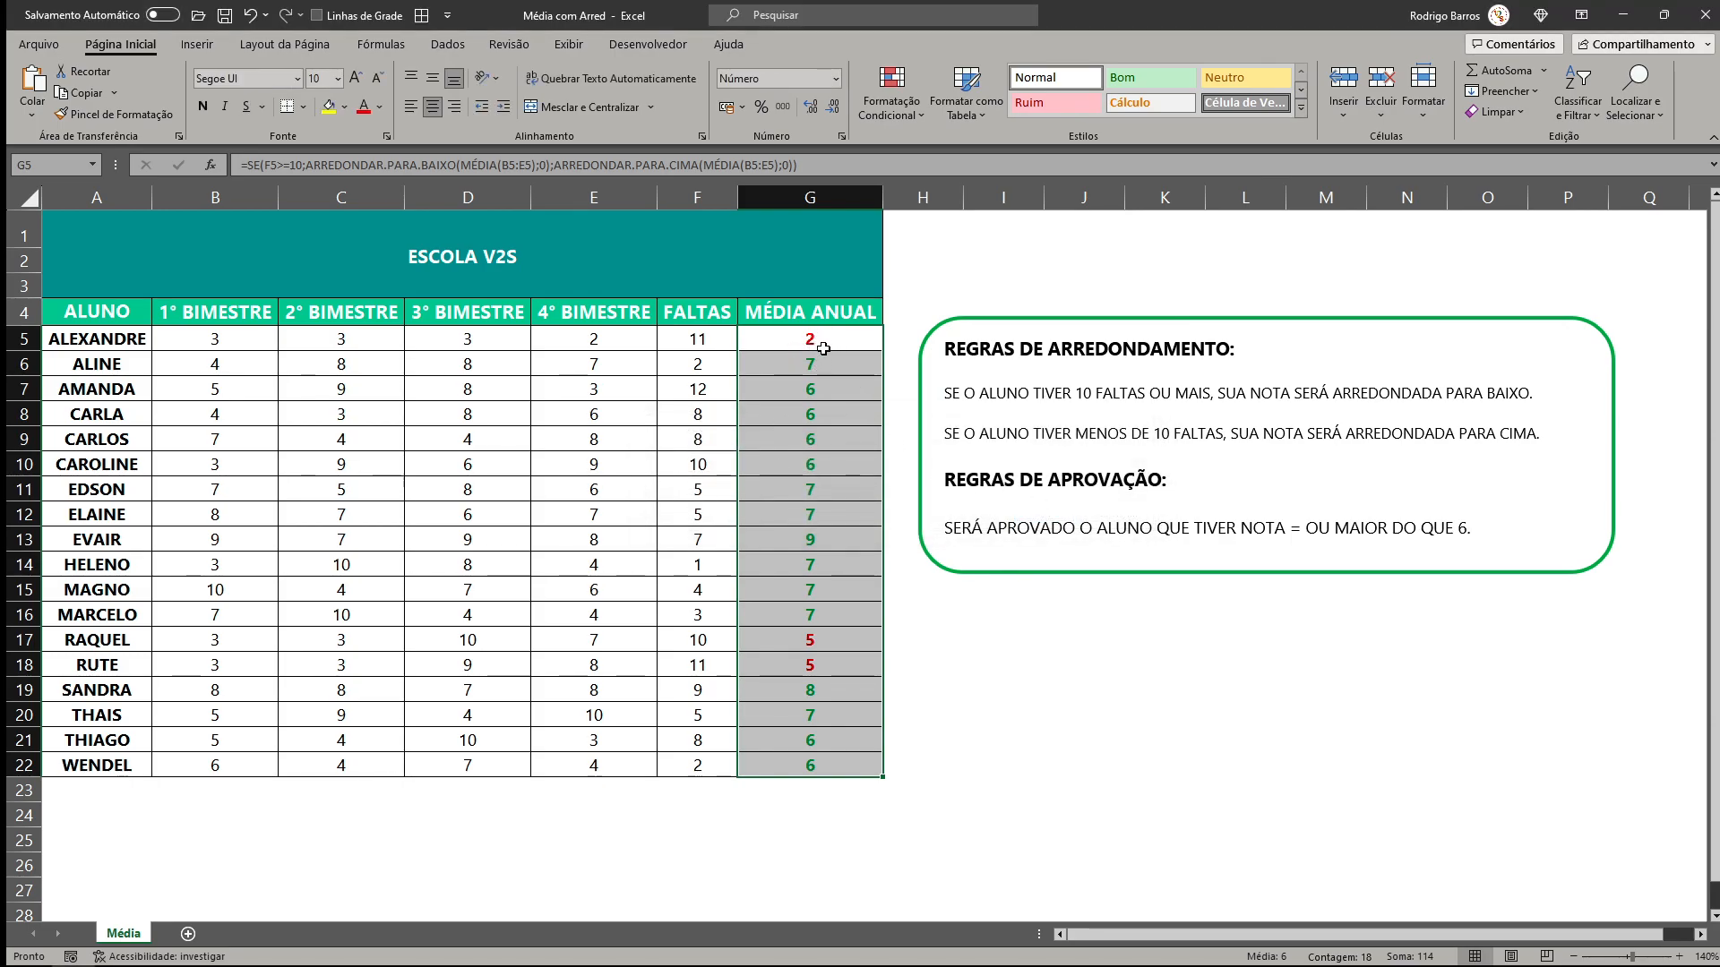
{"action": "left_click", "coordinate": [825, 637]}
{"action": "left_click", "coordinate": [822, 665]}
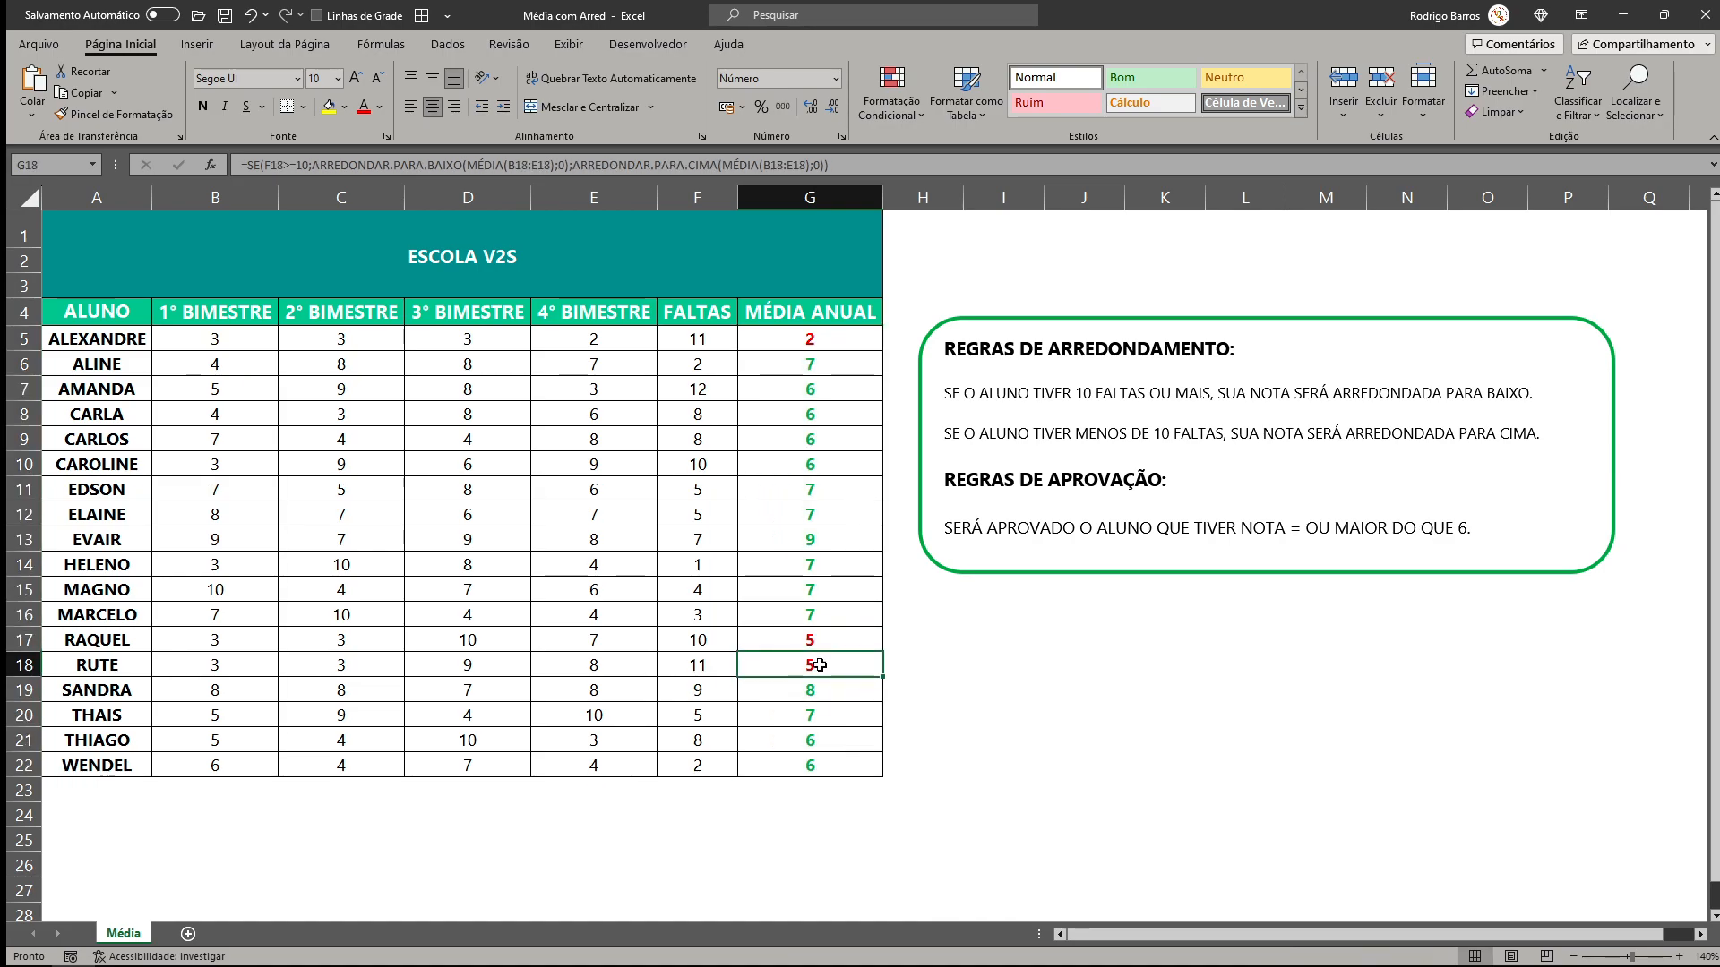